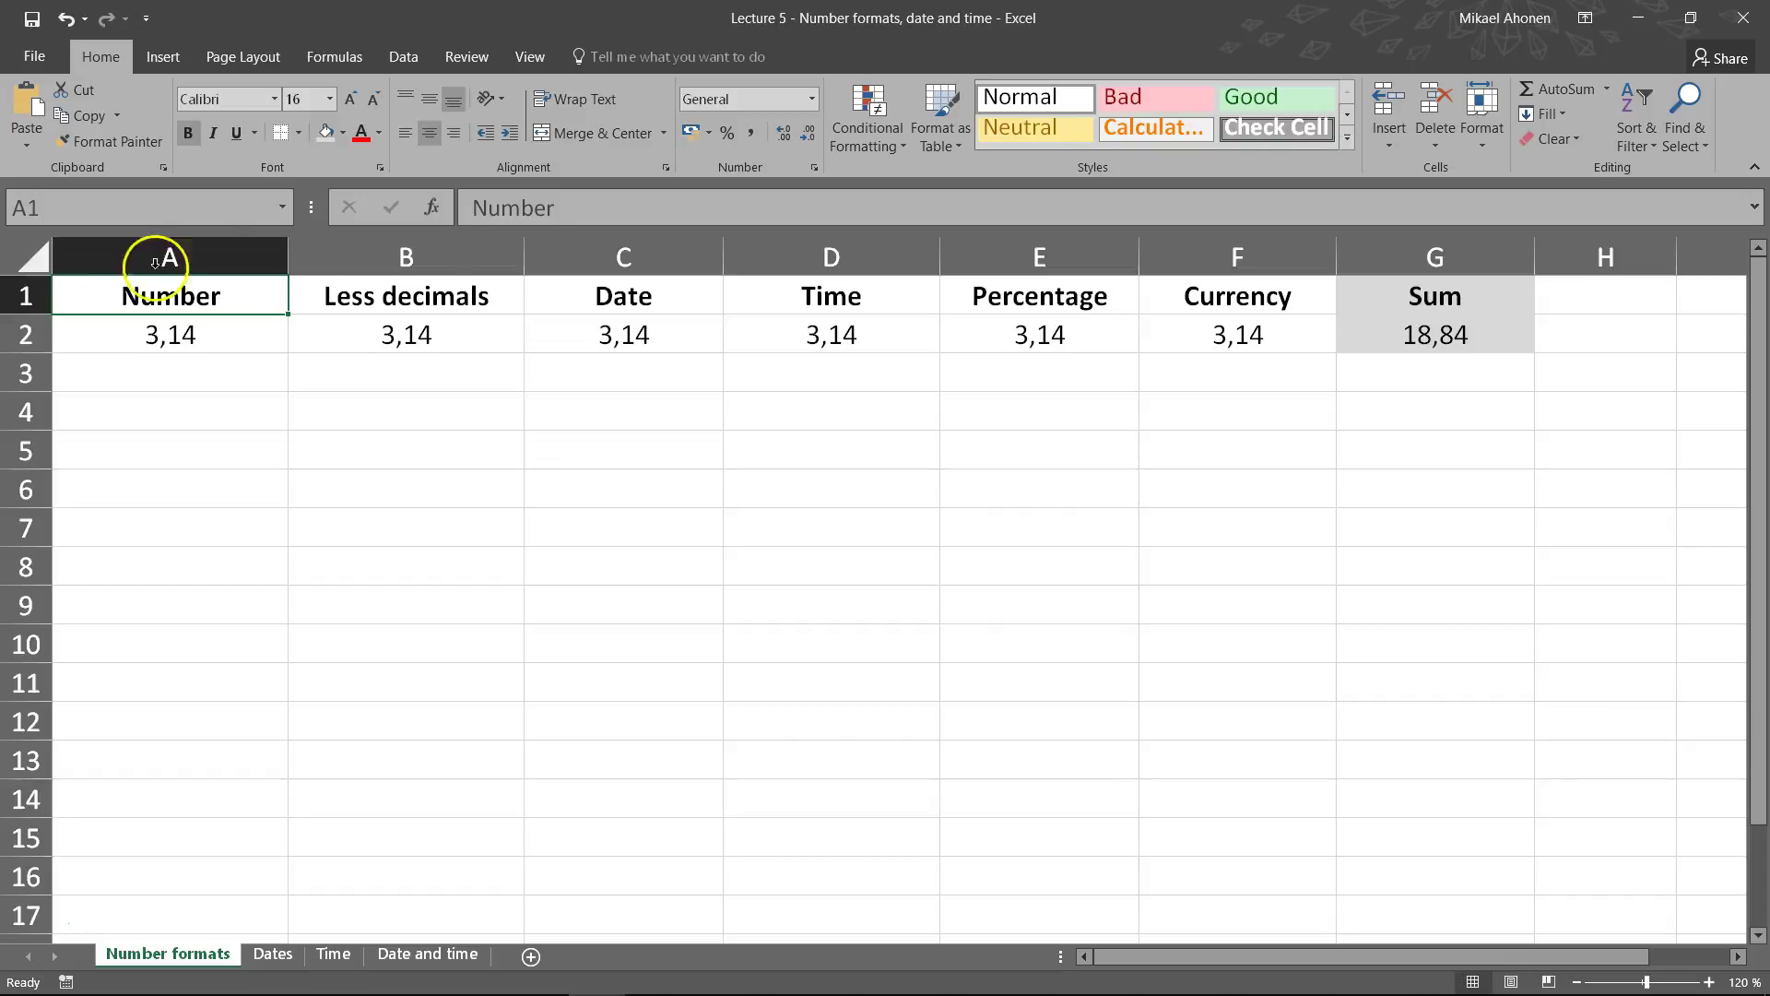
# Review the Sum formula in G2, clear the copy, and select headings A1:F1
pyautogui.click(1425, 334)
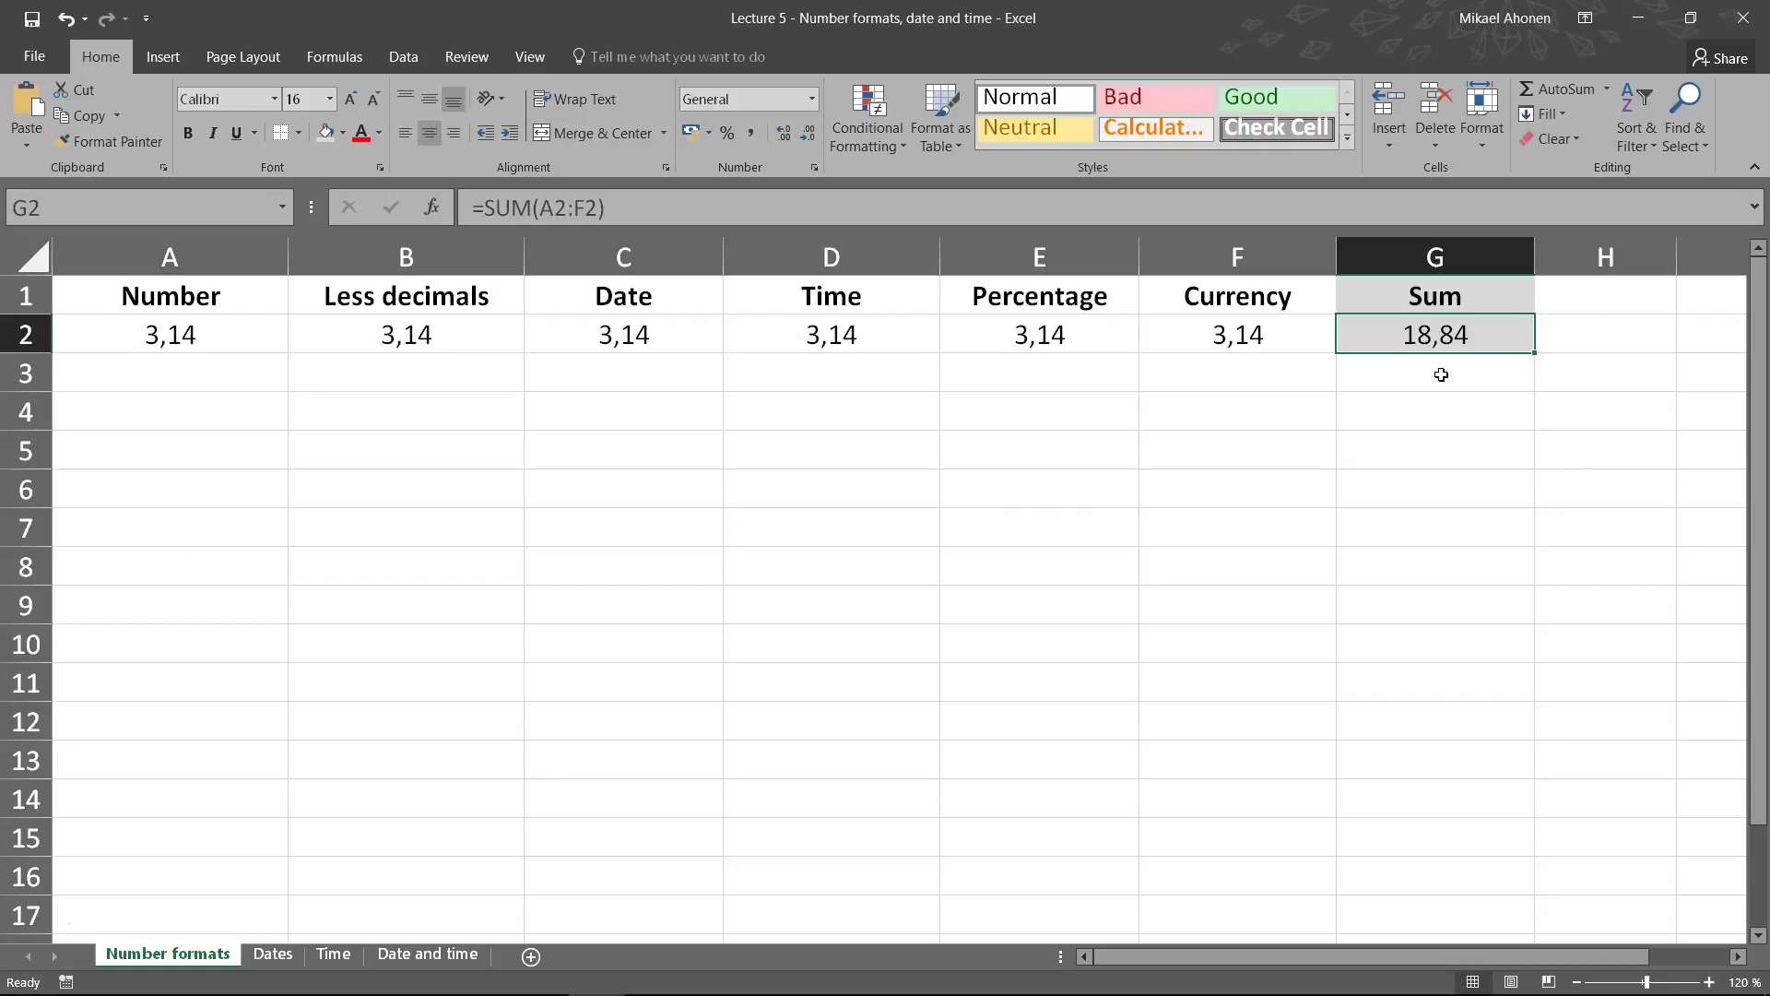
pyautogui.press('Escape')
pyautogui.click(1293, 302)
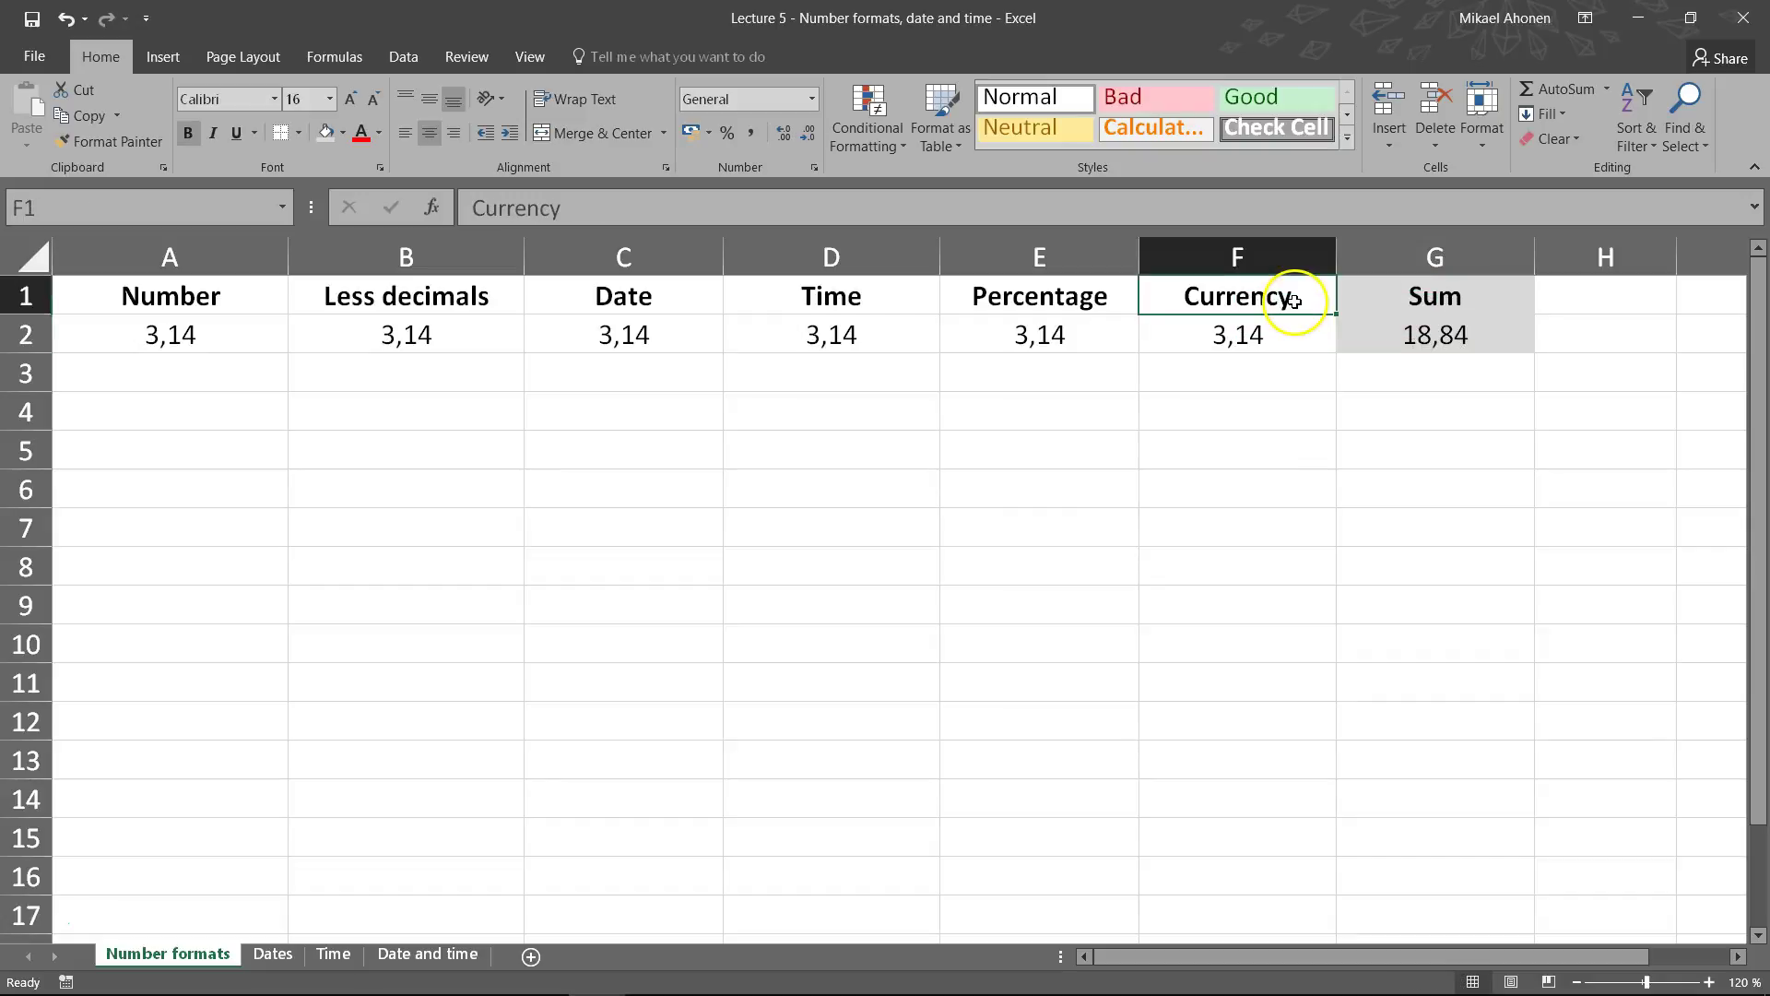
pyautogui.hotkey('ctrl', 'shift', 'Left')
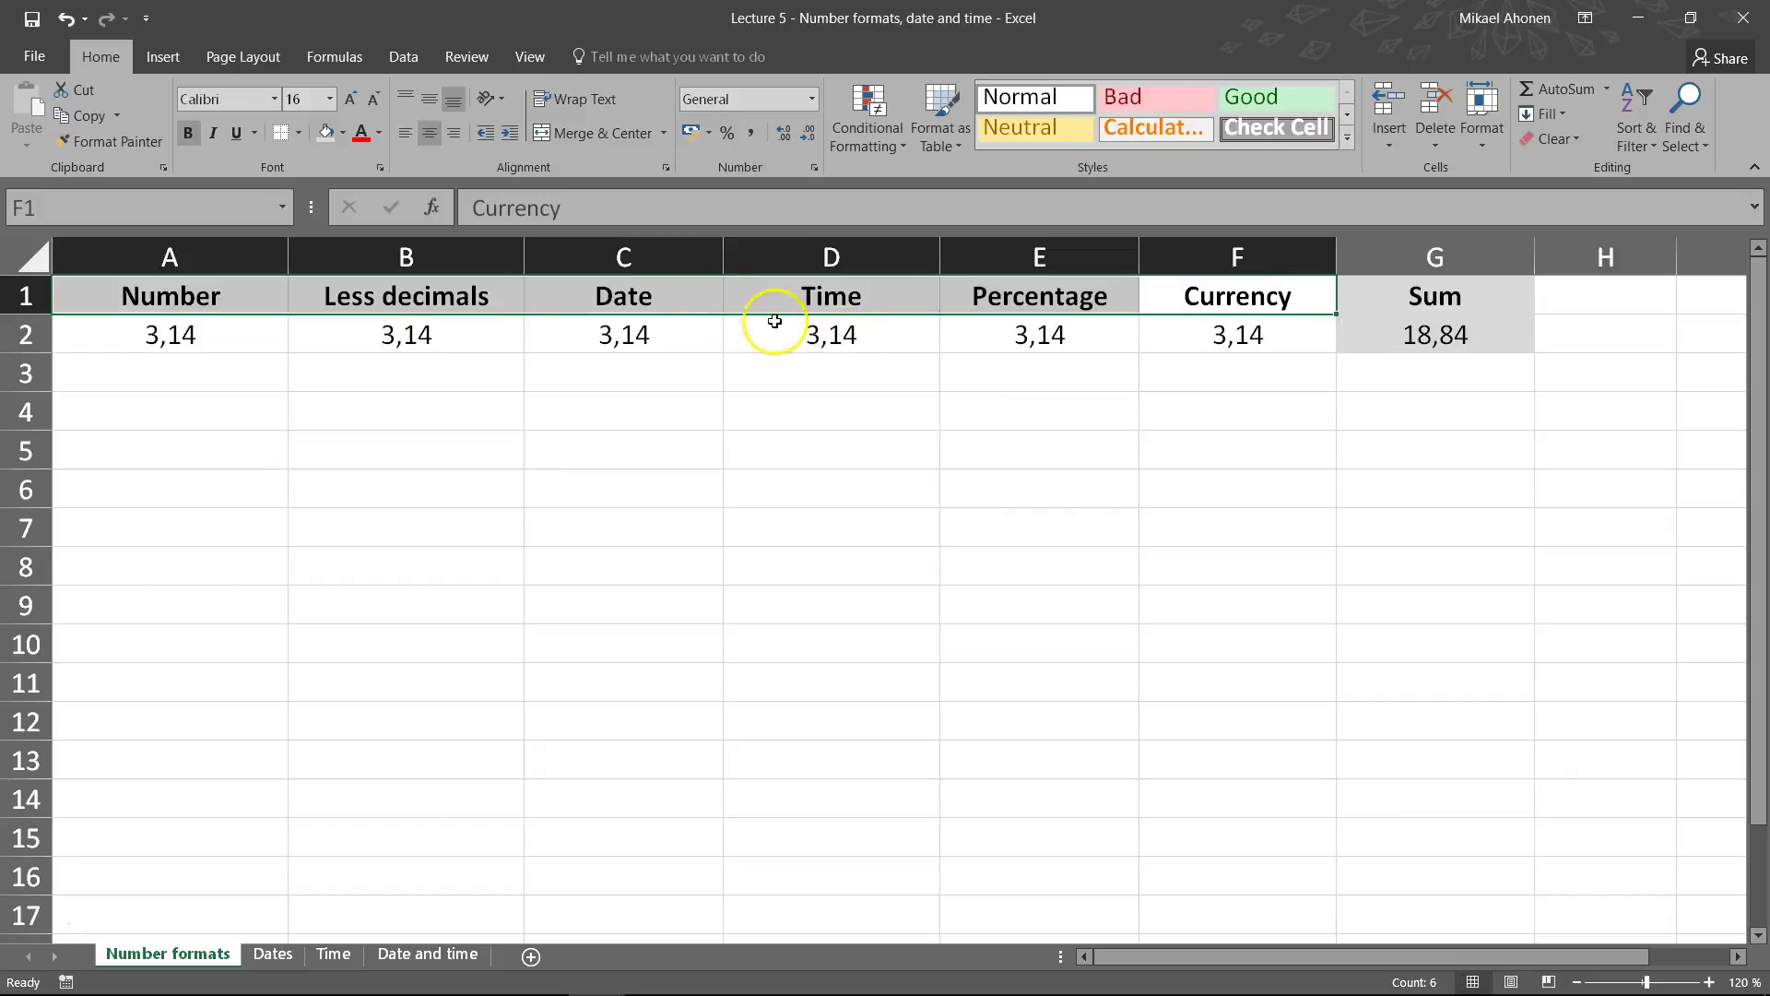
# Apply the Number format to the value 3,14 in A2
pyautogui.click(279, 325)
pyautogui.click(812, 99)
pyautogui.click(804, 173)
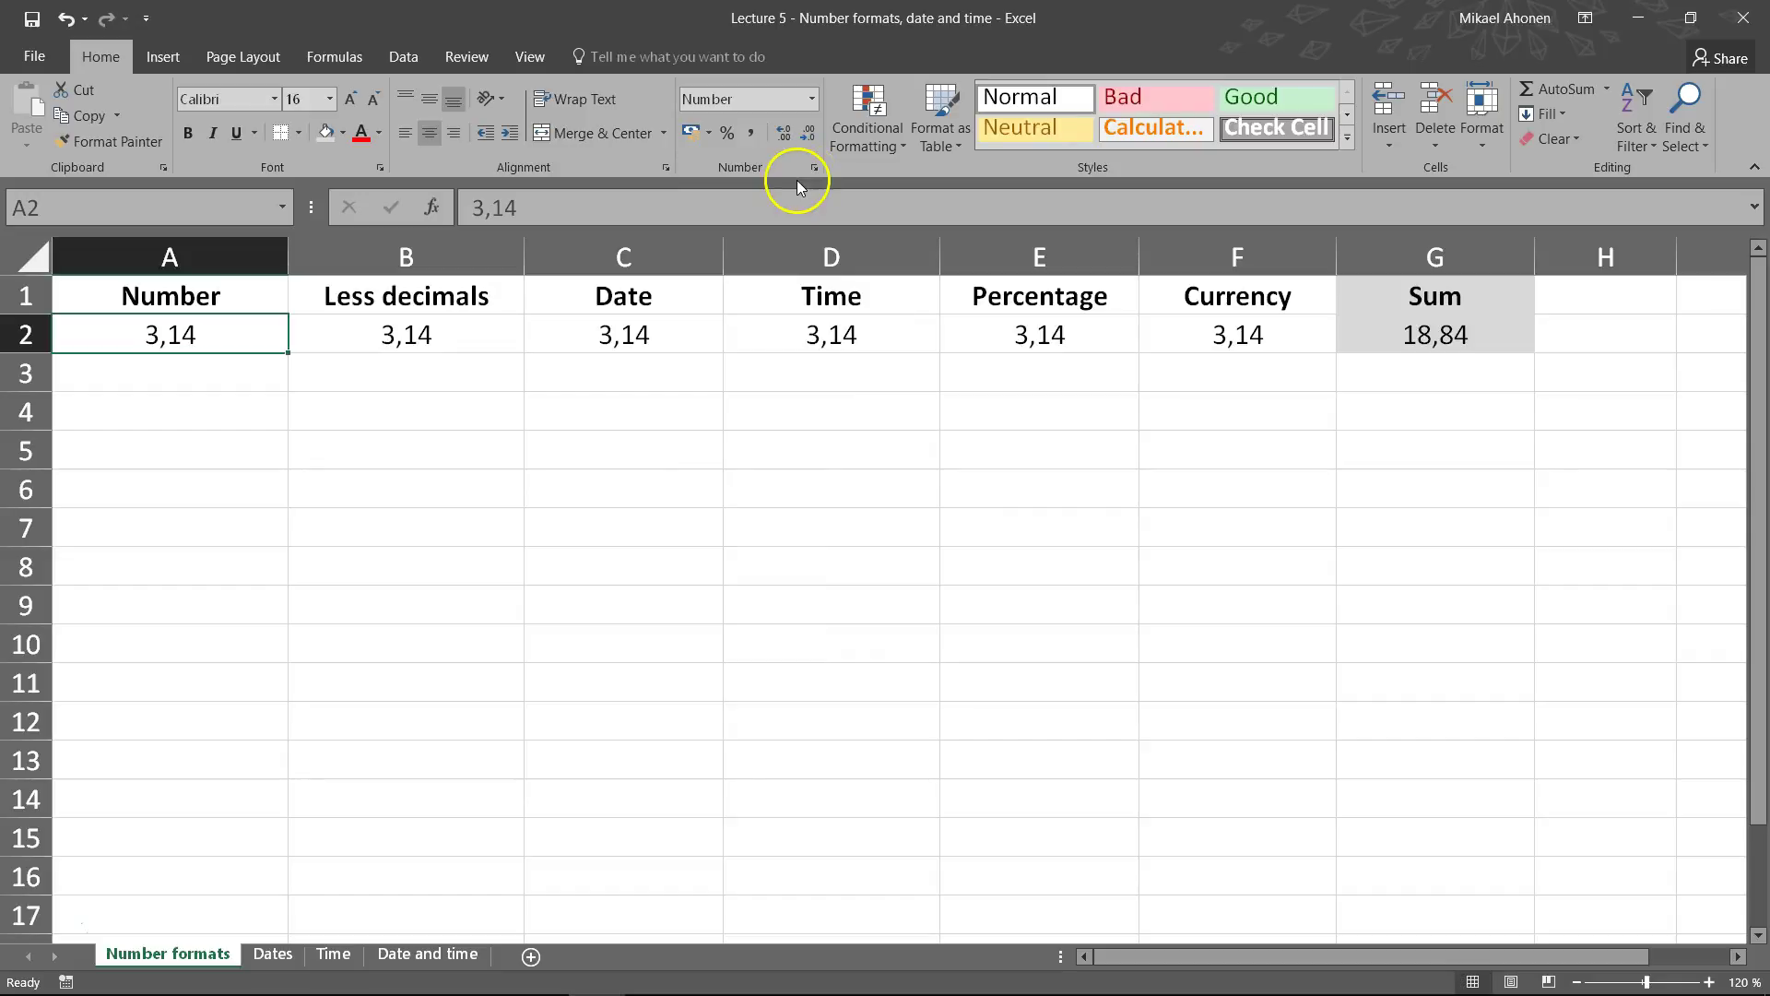
# Remove both decimal places from B2 so it shows 3
pyautogui.click(482, 327)
pyautogui.click(815, 134)
pyautogui.click(815, 135)
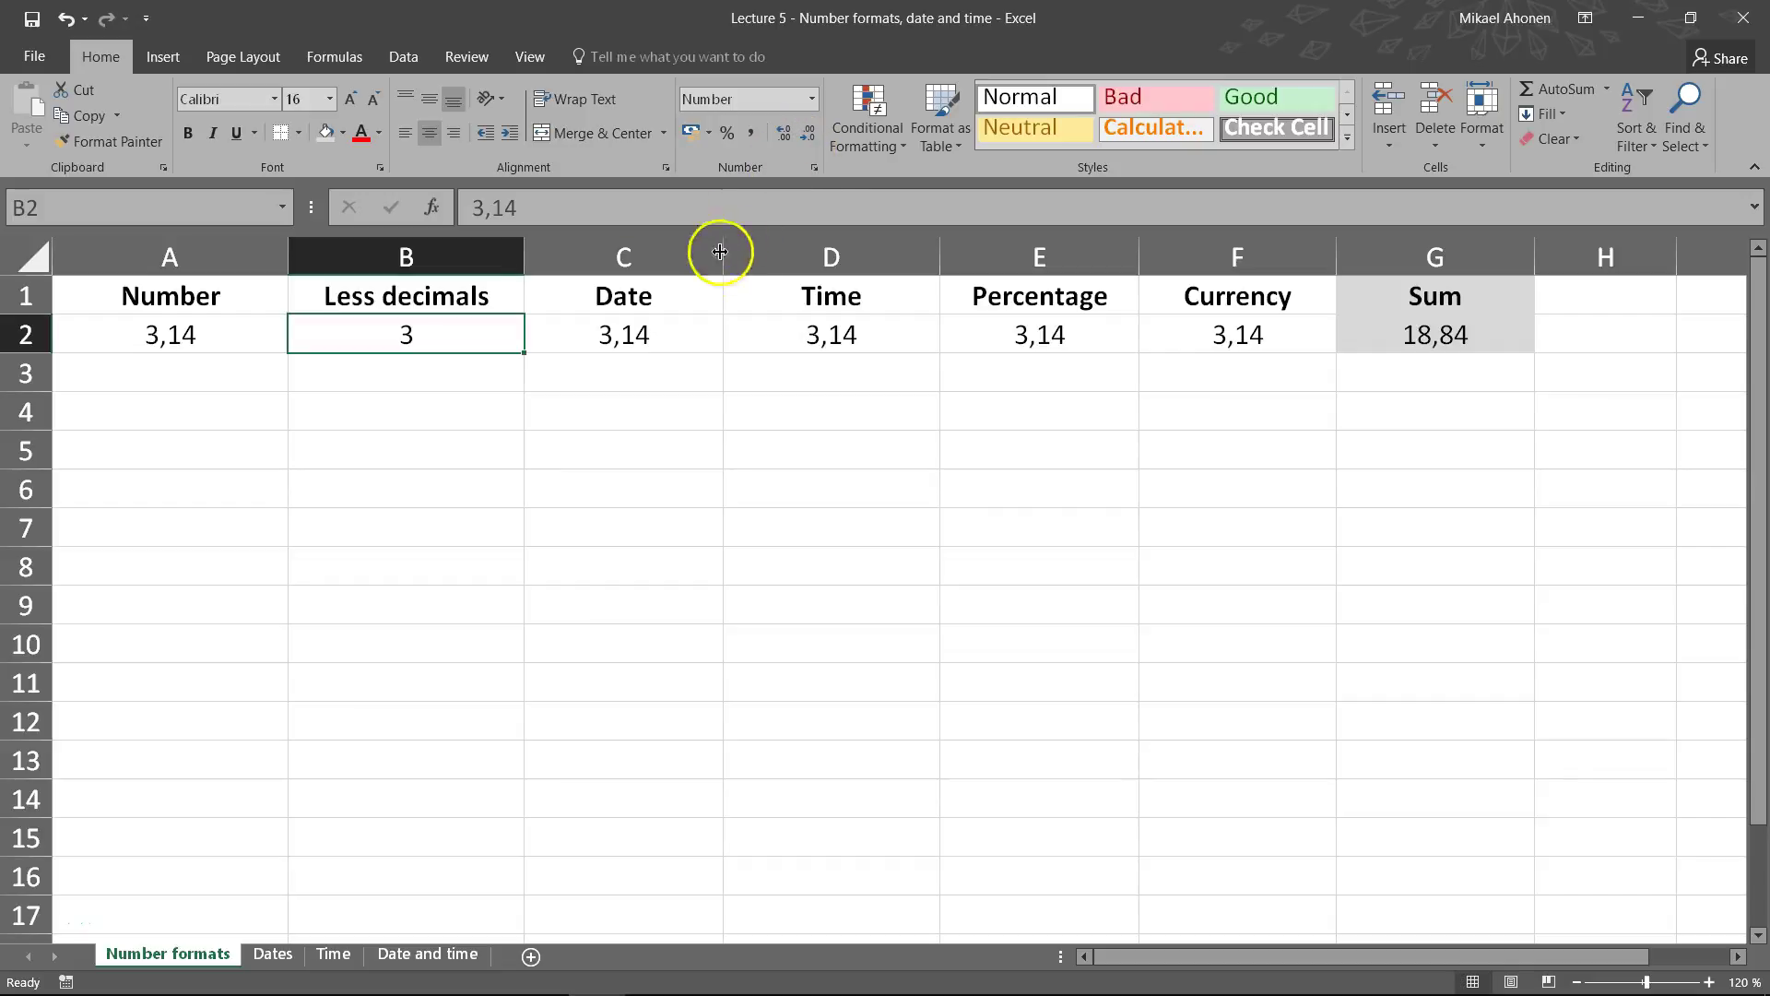
# Format C2 as Short Date (3.1.1900) and D2 as Time (3.21.36)
pyautogui.click(680, 325)
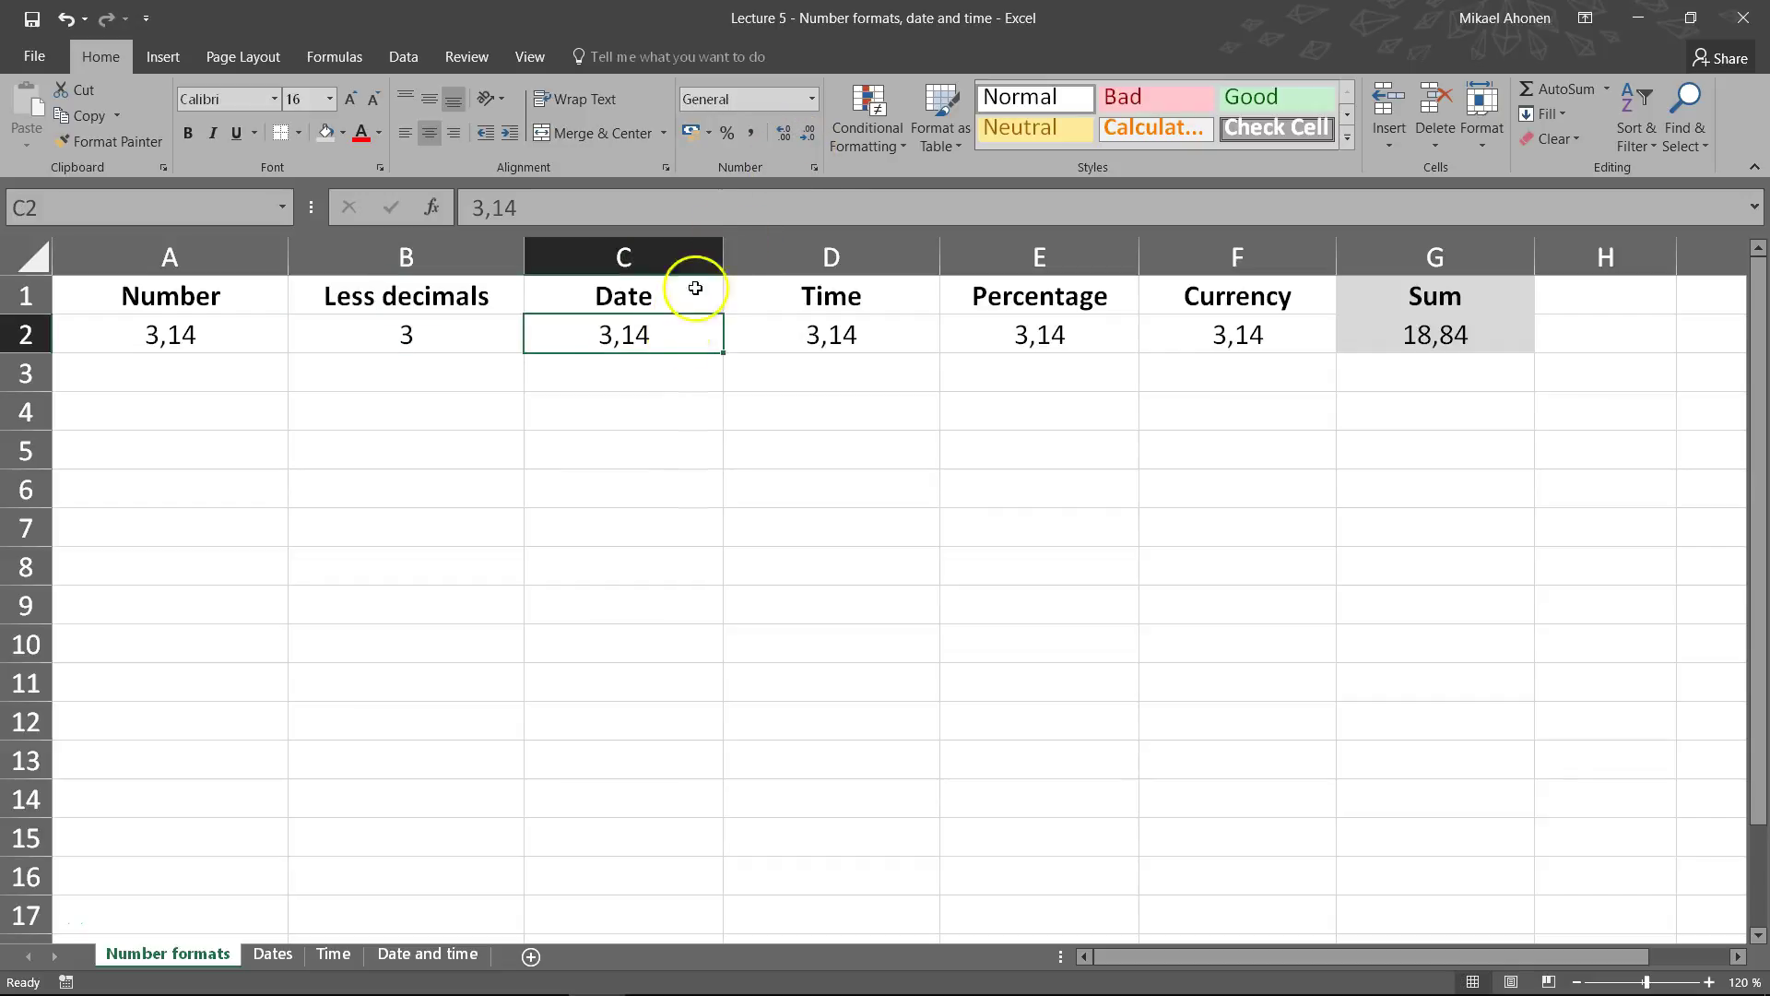
pyautogui.click(811, 100)
pyautogui.click(791, 328)
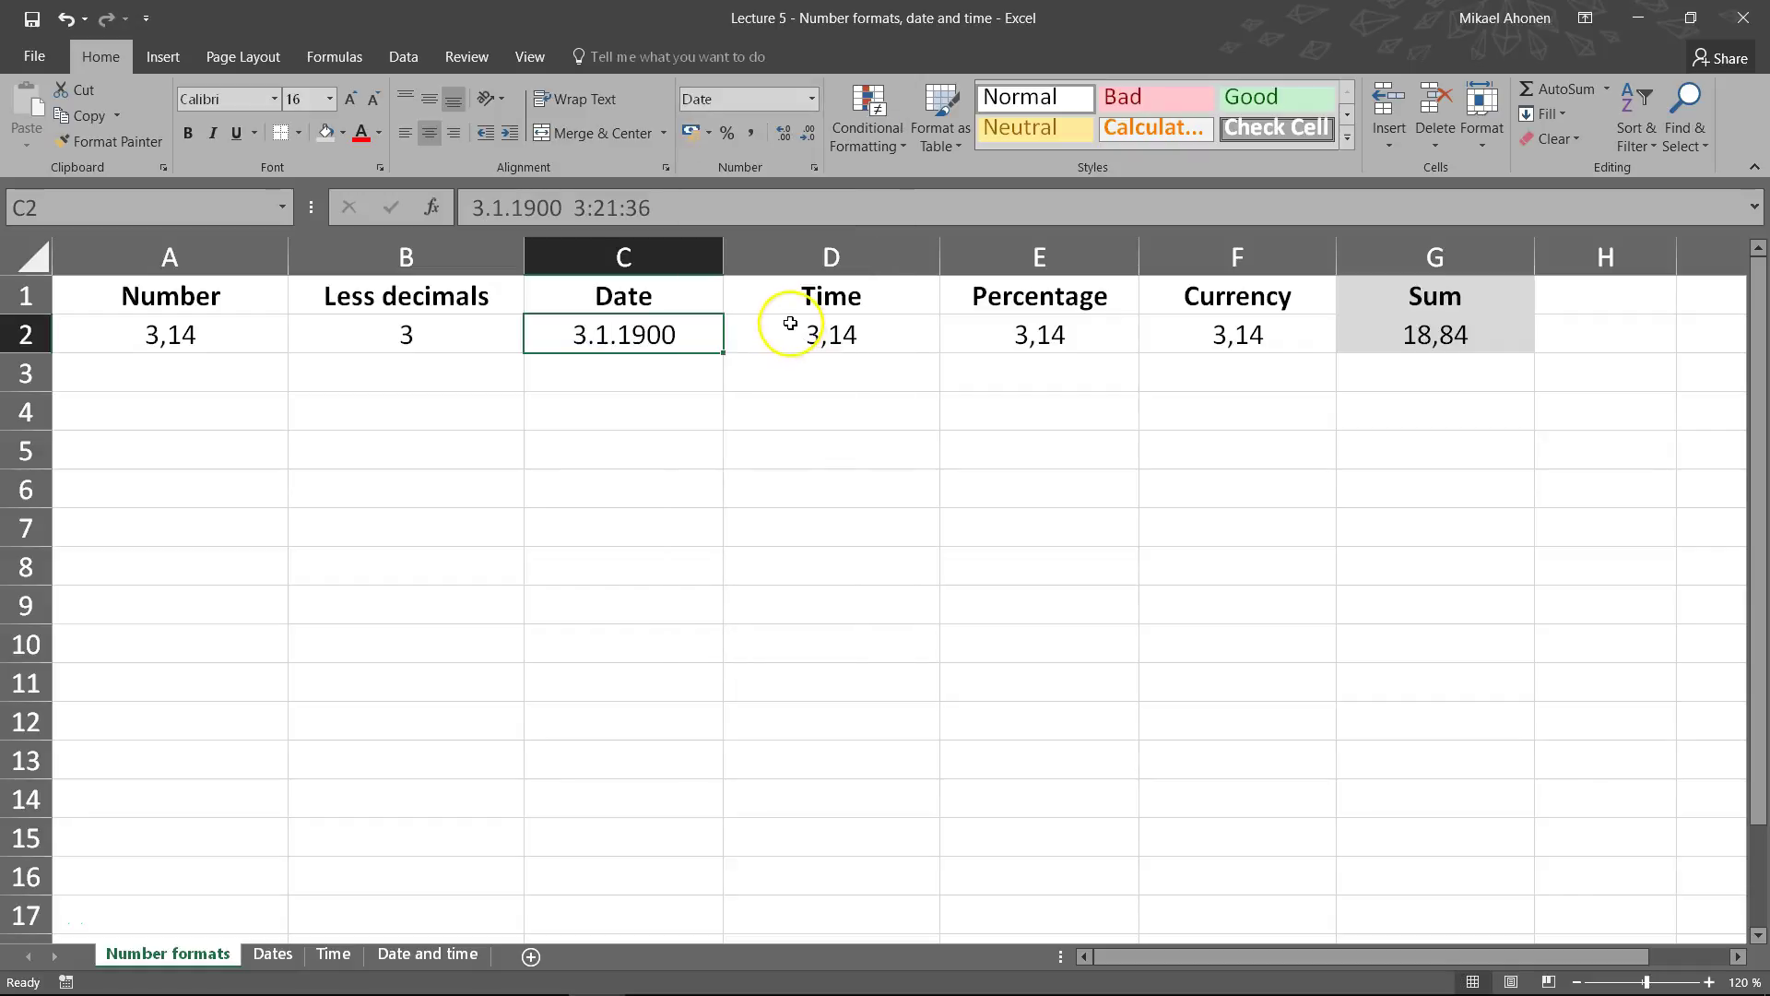
pyautogui.click(788, 330)
pyautogui.click(812, 106)
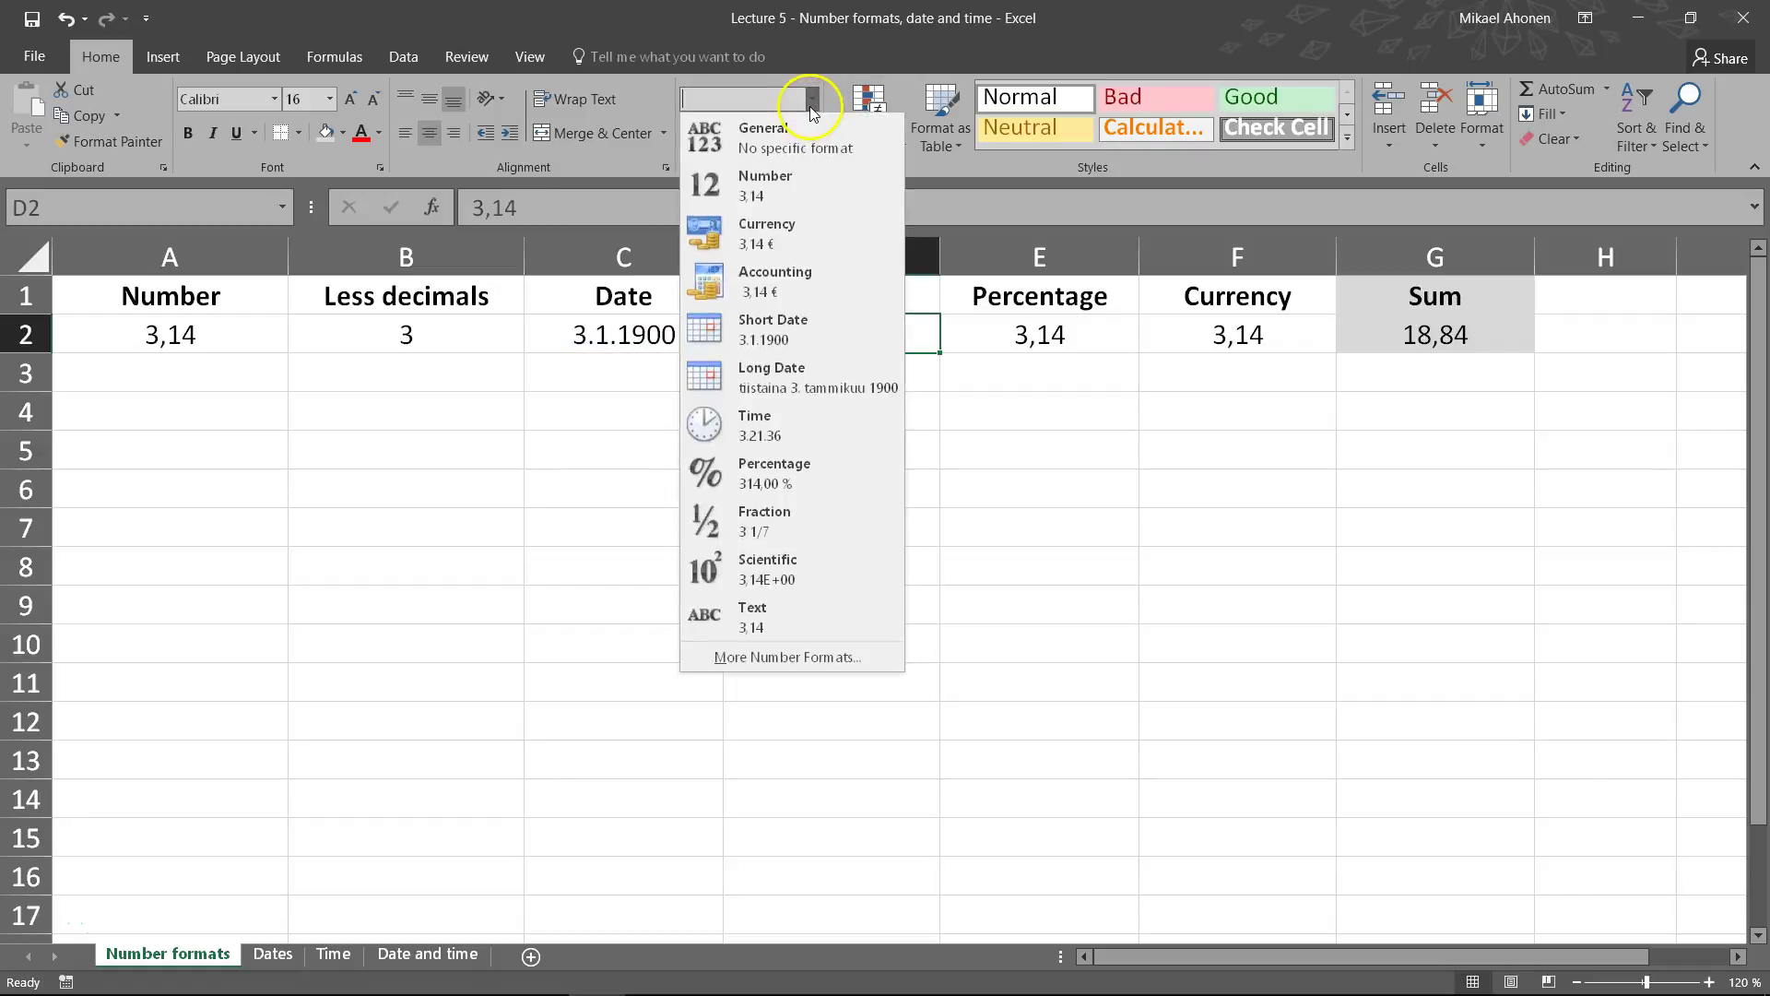
pyautogui.click(821, 413)
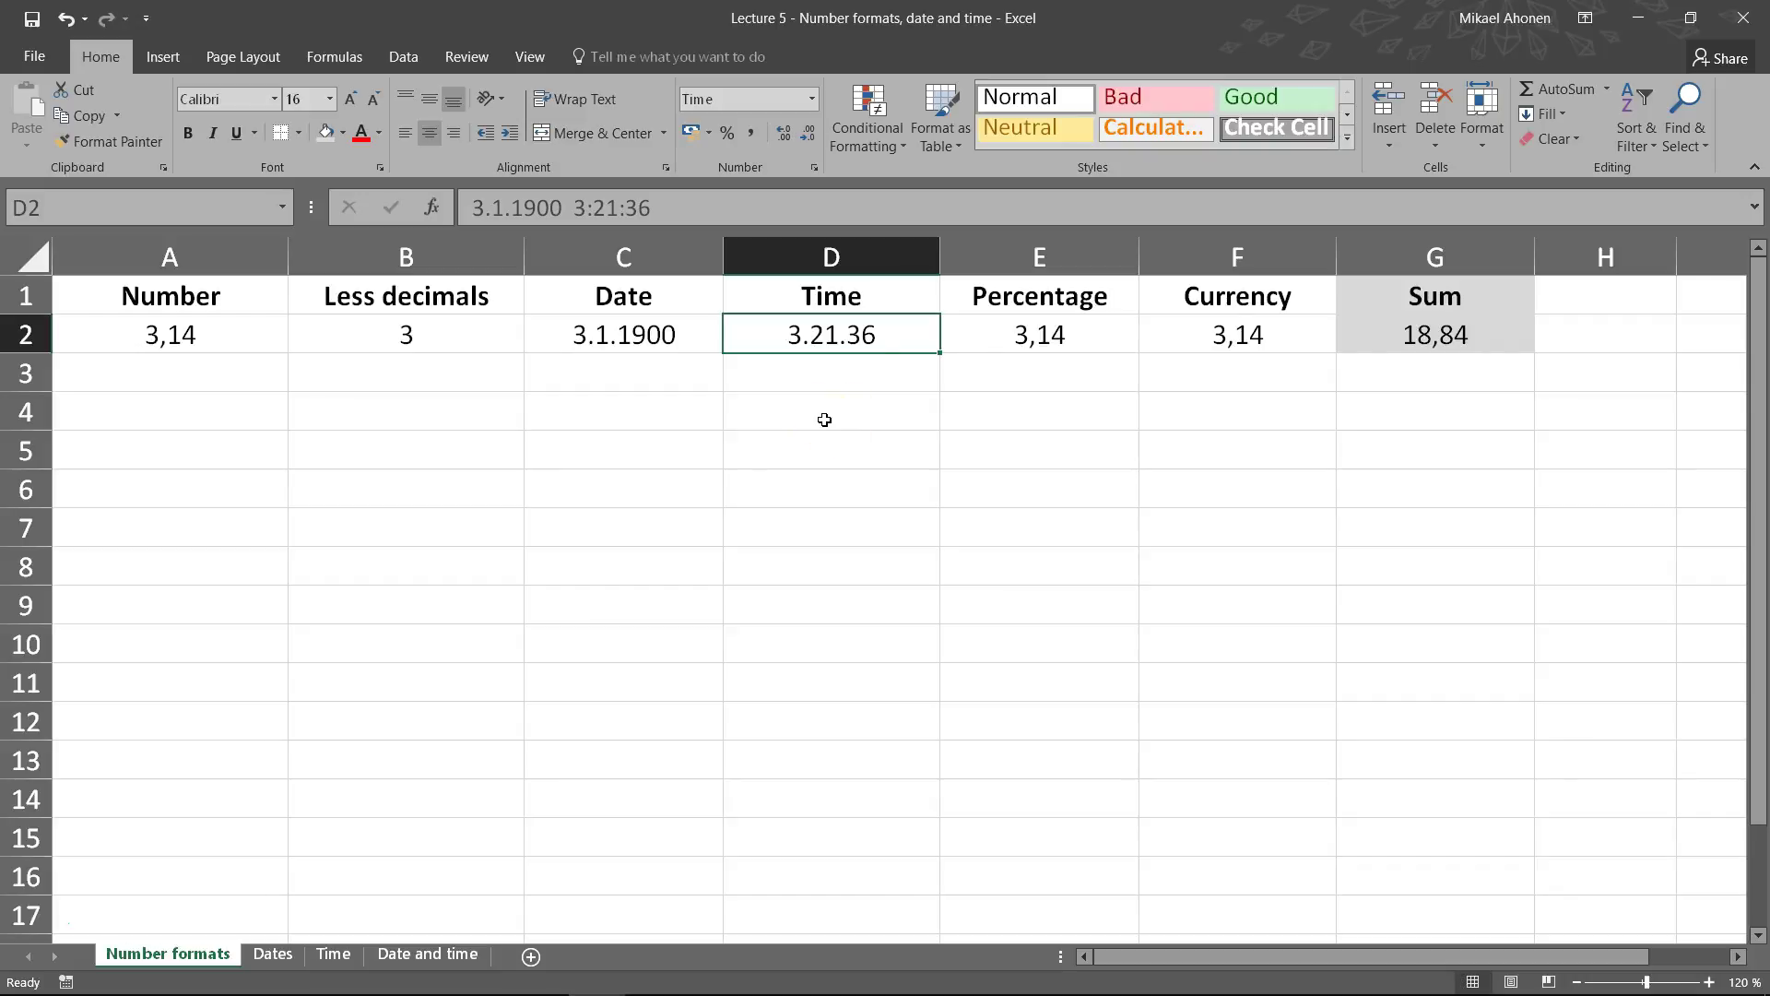
# Show E2 as Percentage 314,00 % and F2 as euro Currency 3,14 €
pyautogui.click(956, 338)
pyautogui.click(811, 100)
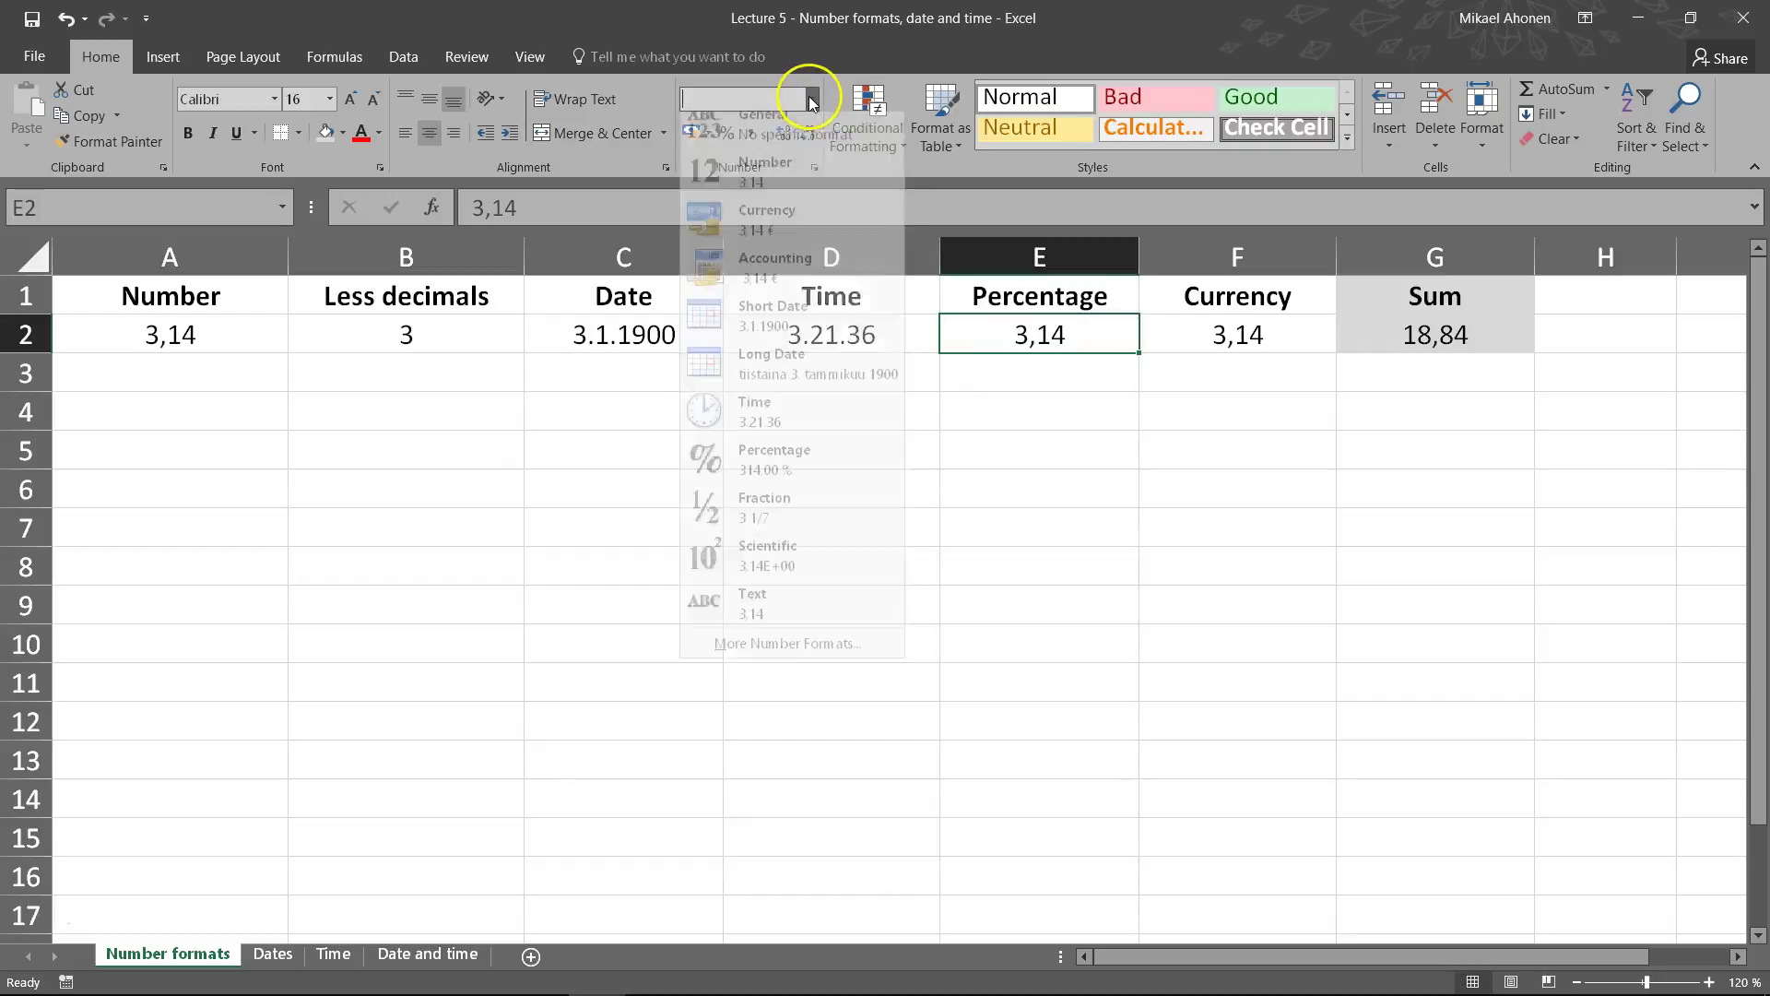
pyautogui.click(811, 455)
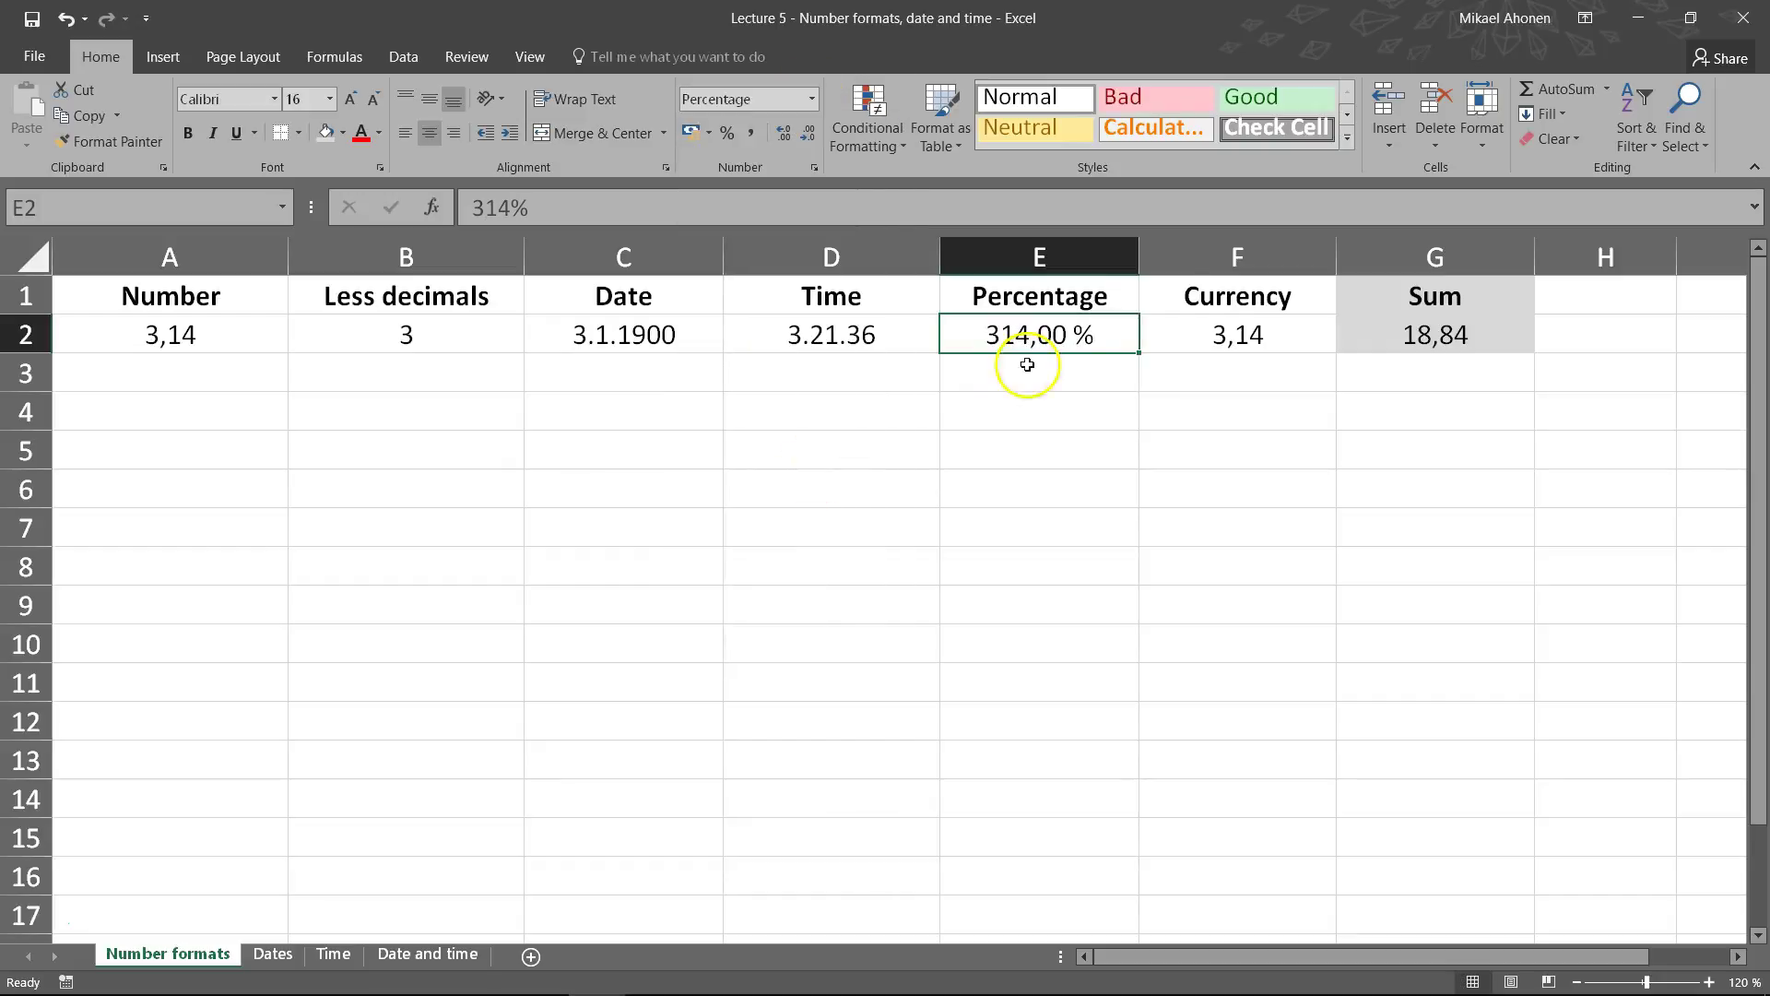
pyautogui.click(1237, 335)
pyautogui.click(810, 100)
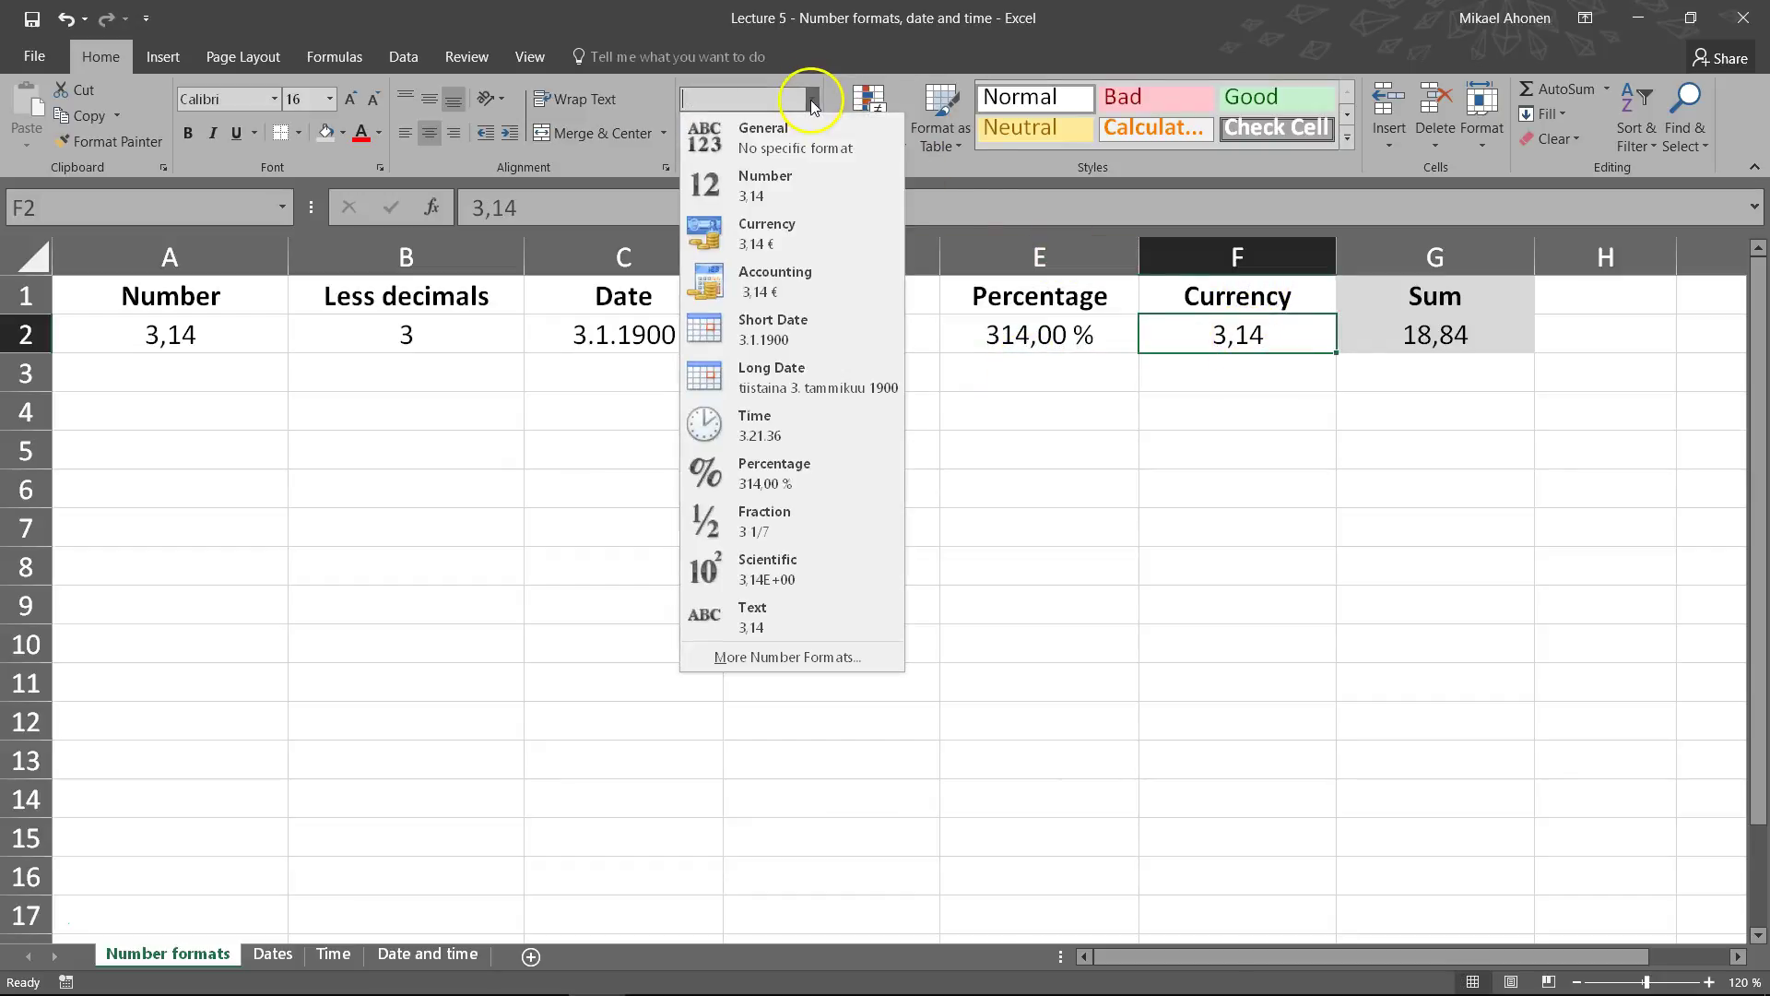
pyautogui.click(809, 235)
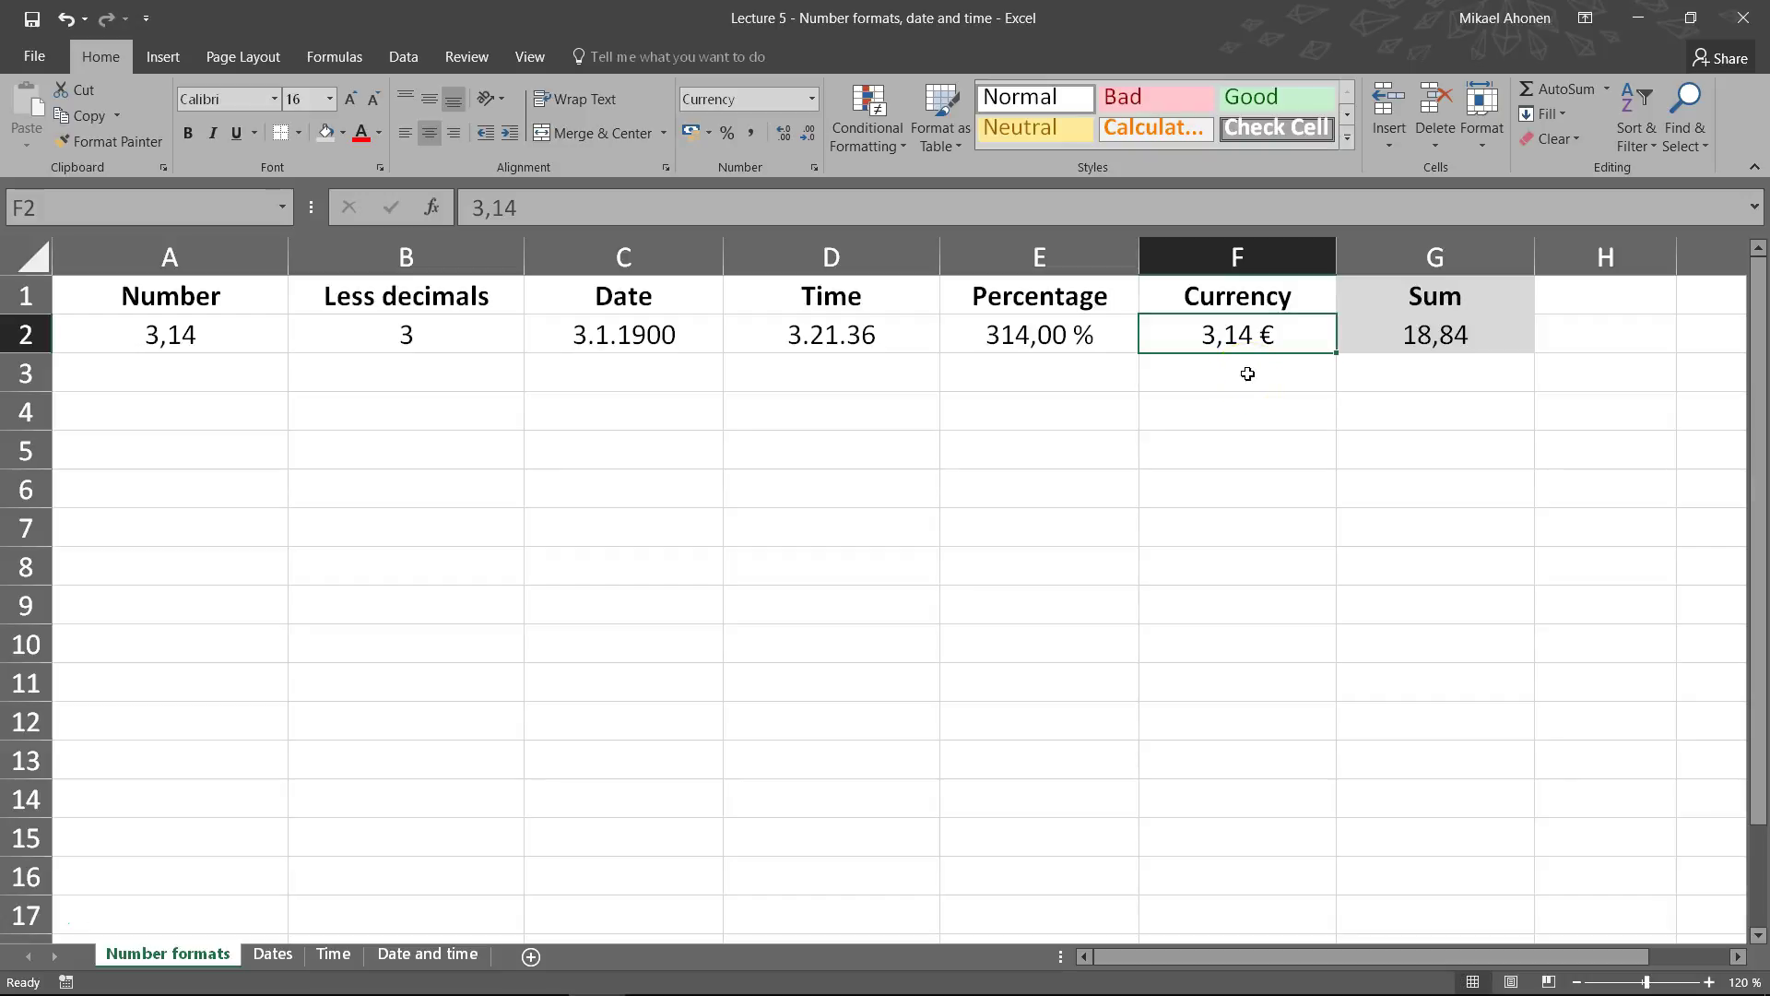
pyautogui.click(1377, 339)
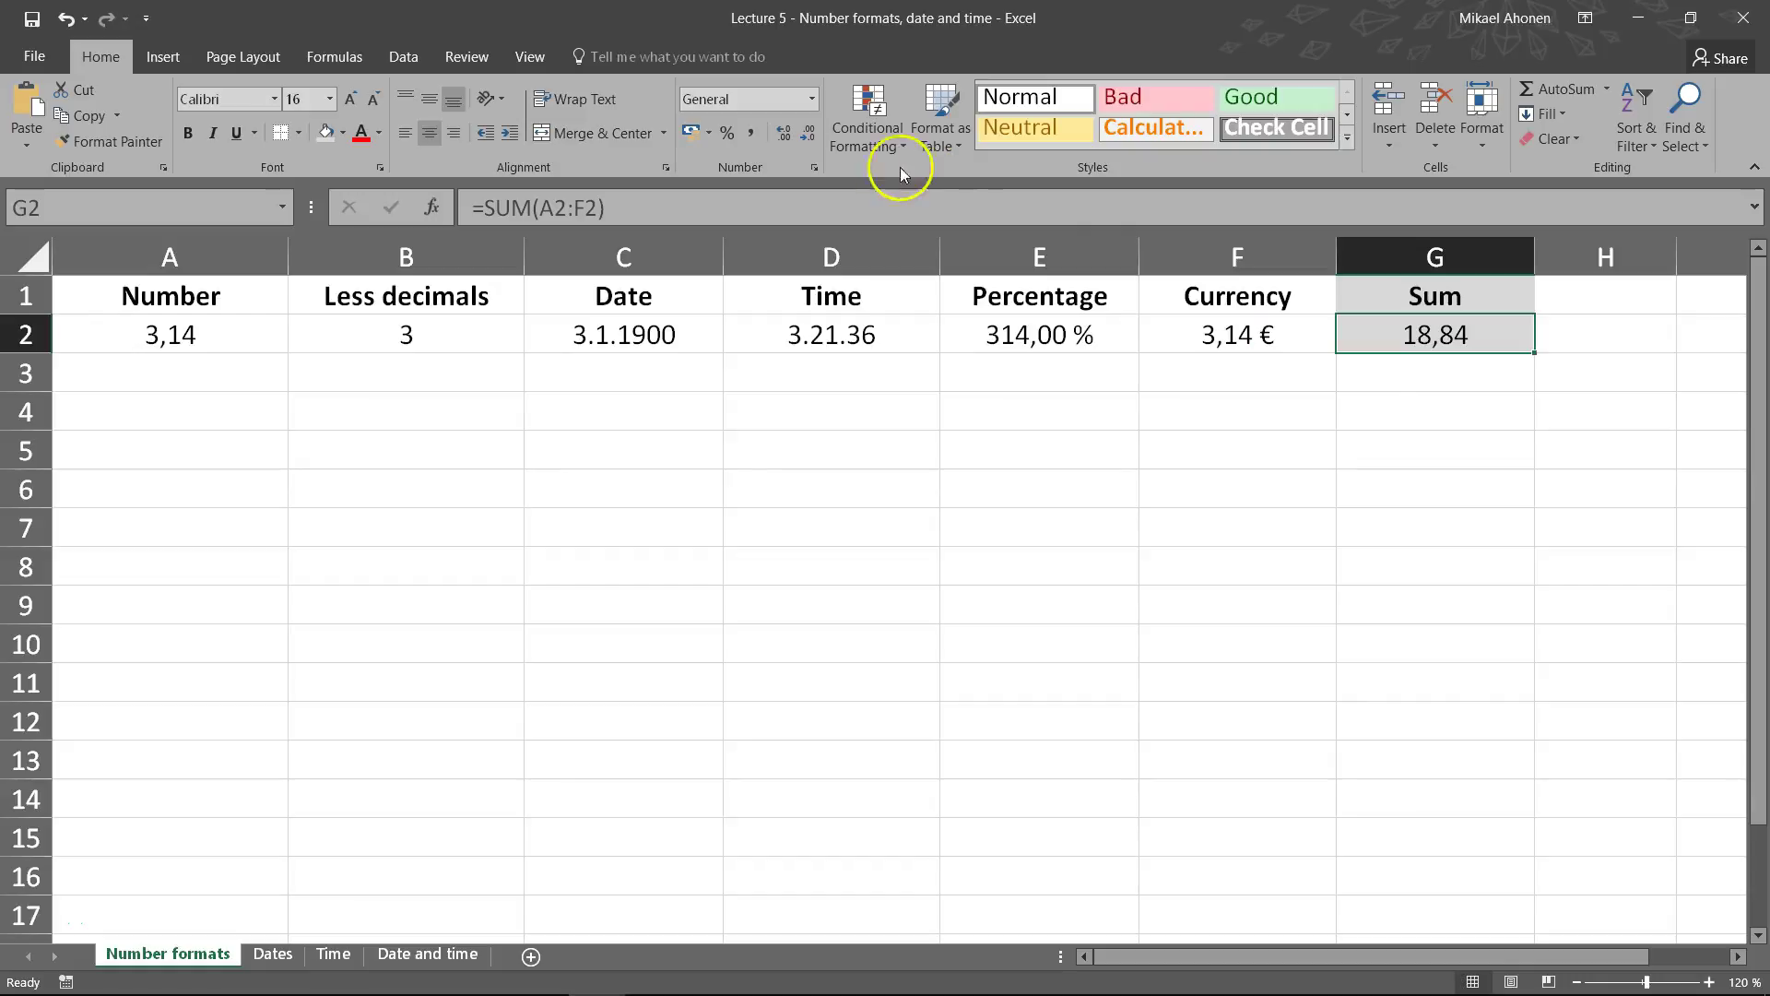
# Use Format Cells to give G2 a Time format, so the Sum reads 20.09.36
pyautogui.click(813, 99)
pyautogui.click(815, 96)
pyautogui.rightClick(1398, 349)
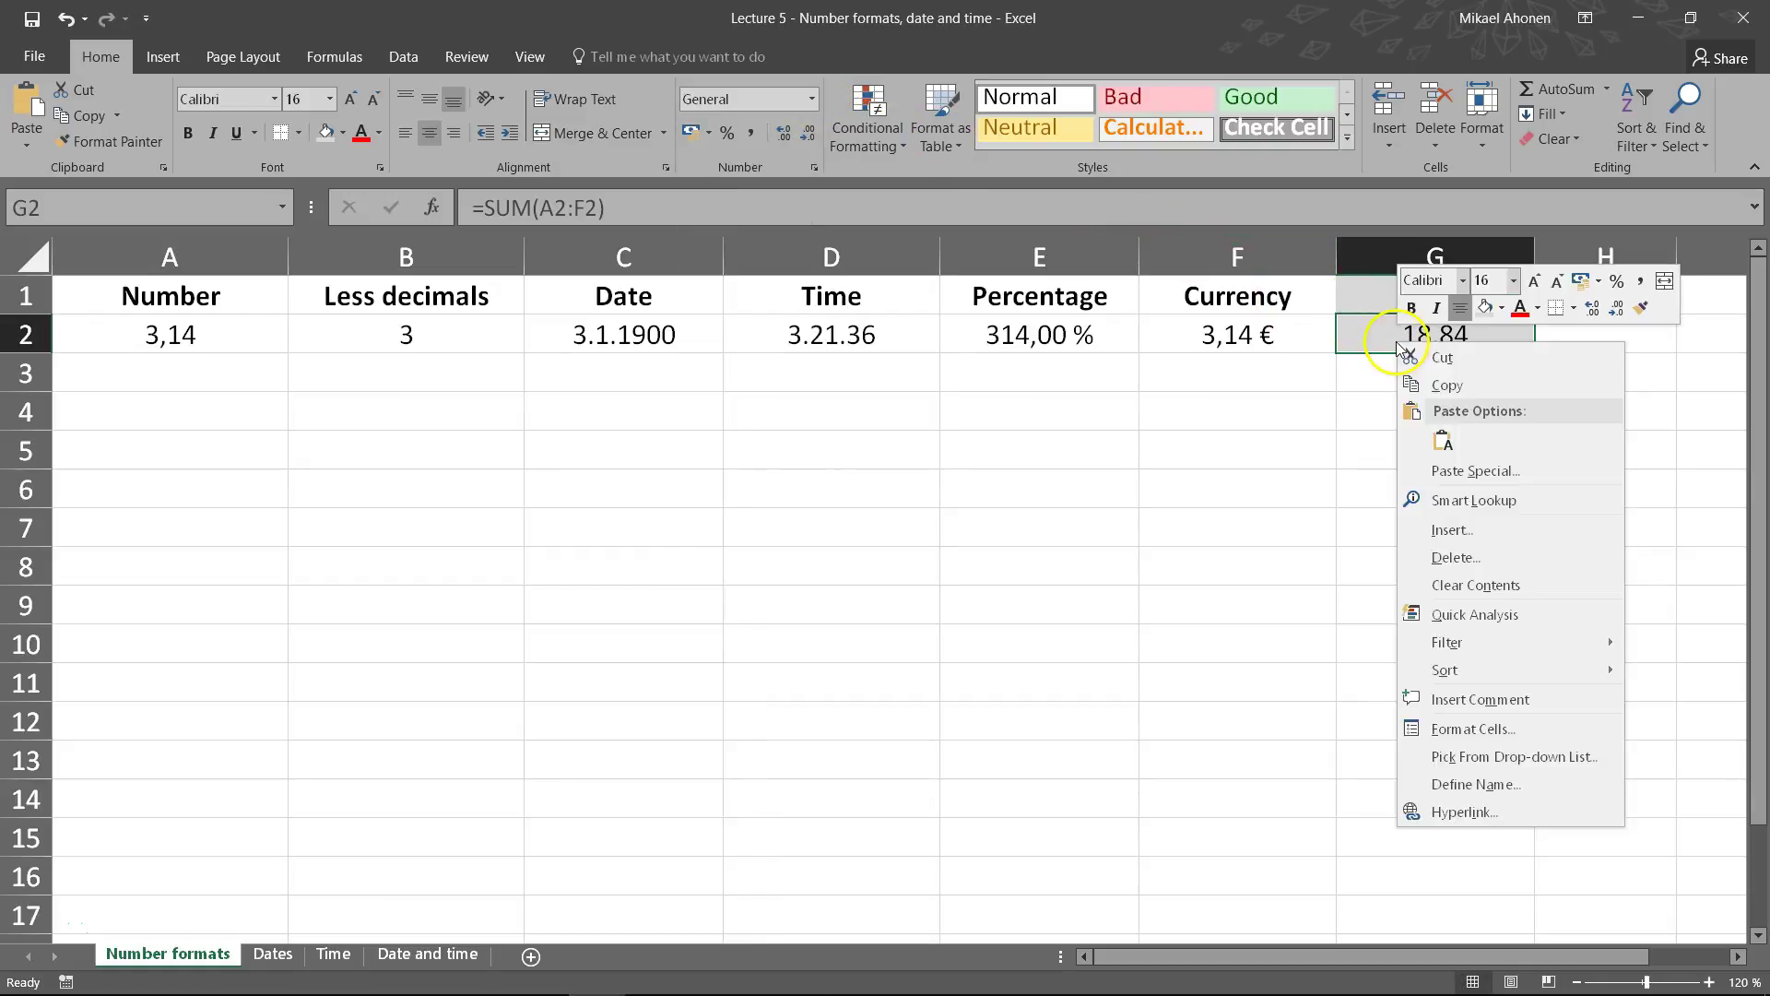
pyautogui.click(1476, 731)
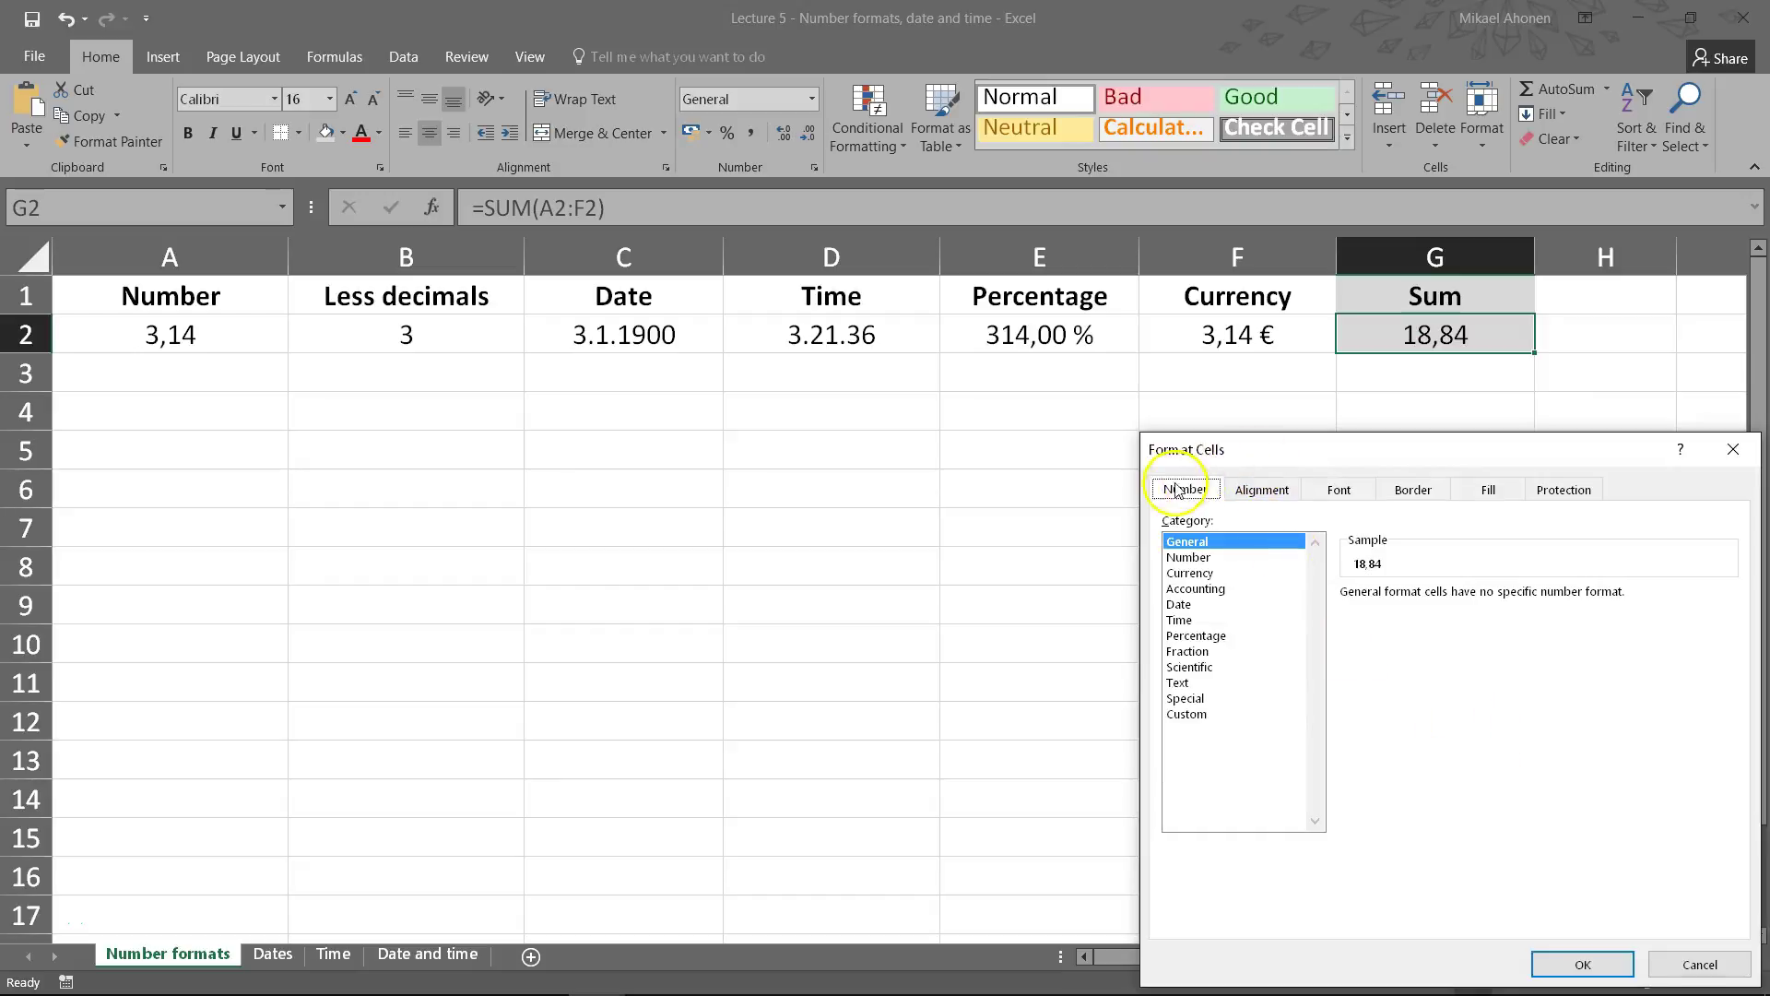
pyautogui.moveTo(1181, 451); pyautogui.dragTo(806, 301)
pyautogui.click(815, 407)
pyautogui.click(833, 439)
pyautogui.click(809, 469)
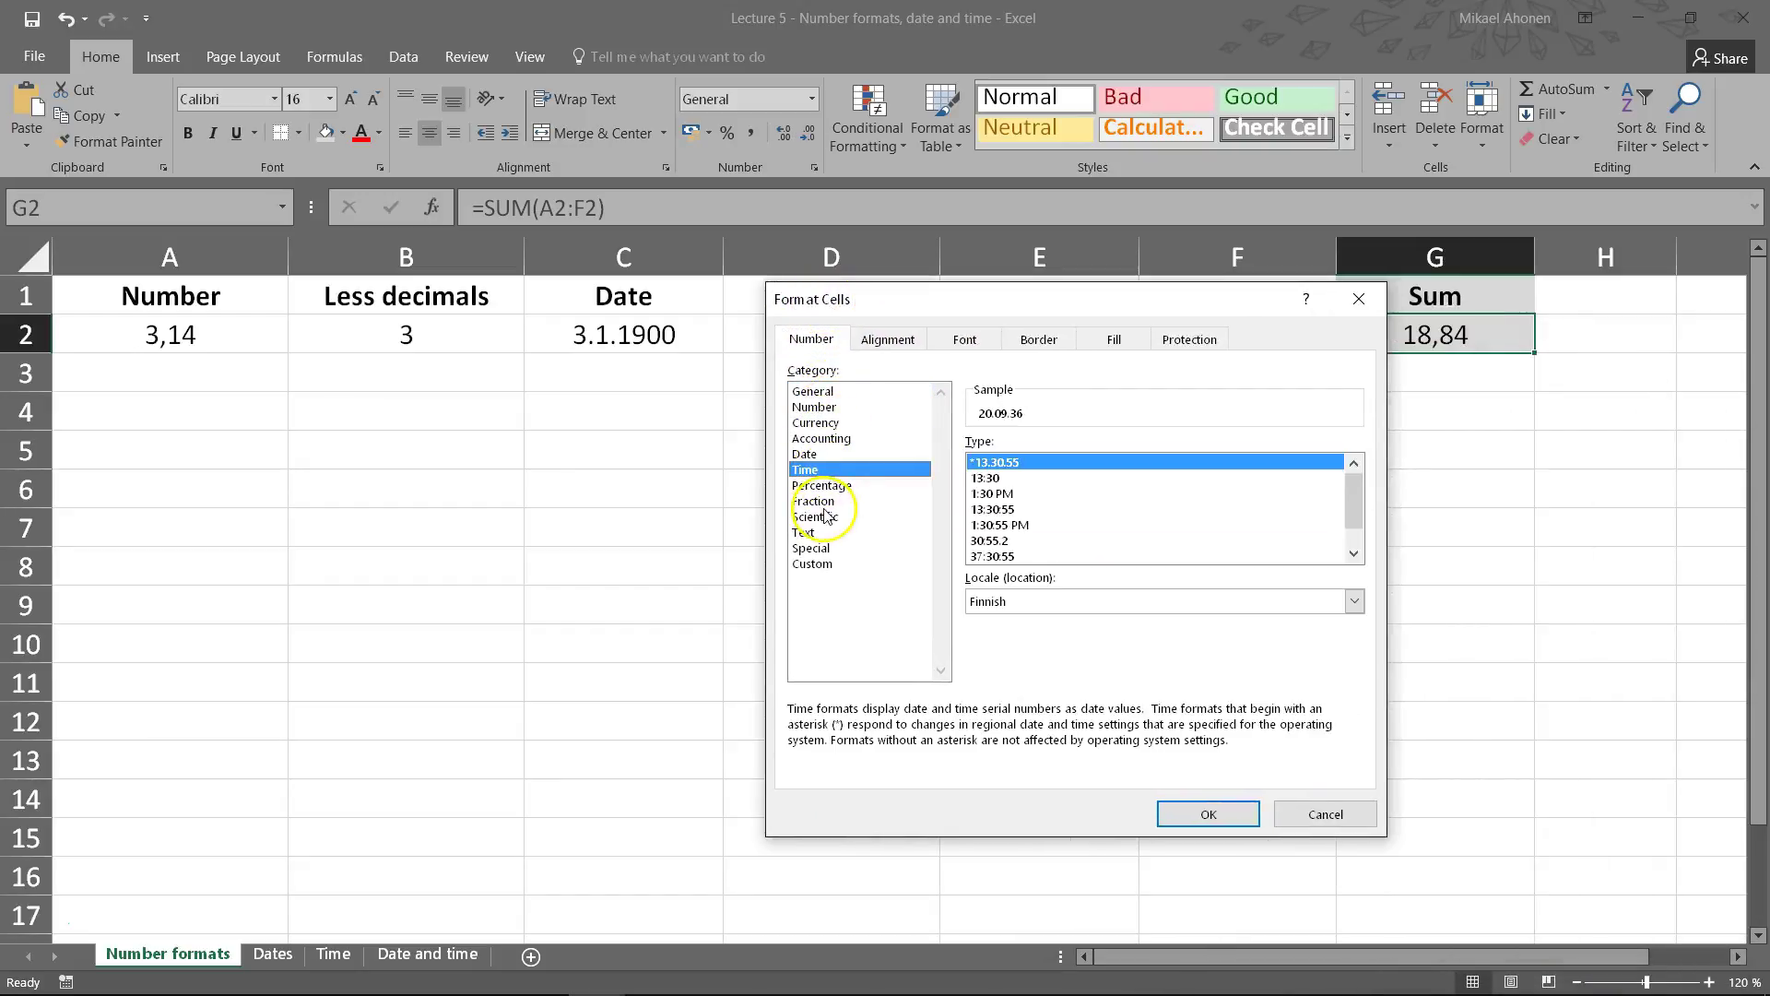
pyautogui.click(817, 565)
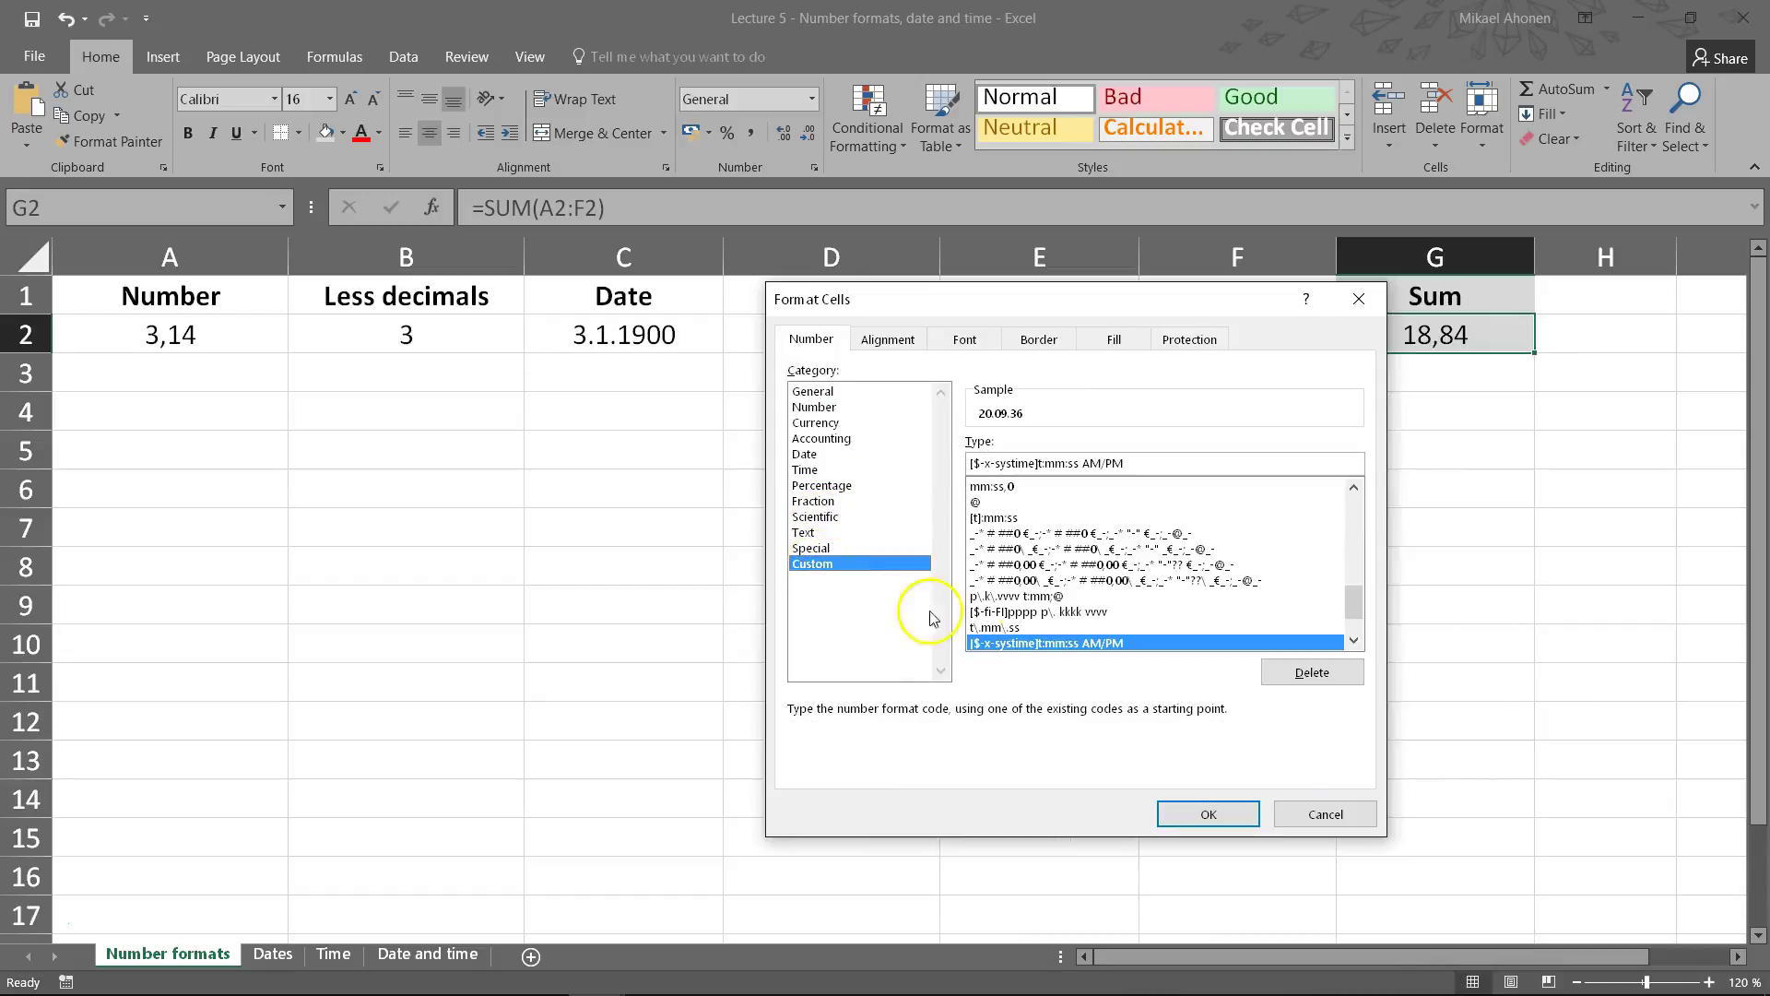
pyautogui.click(1195, 811)
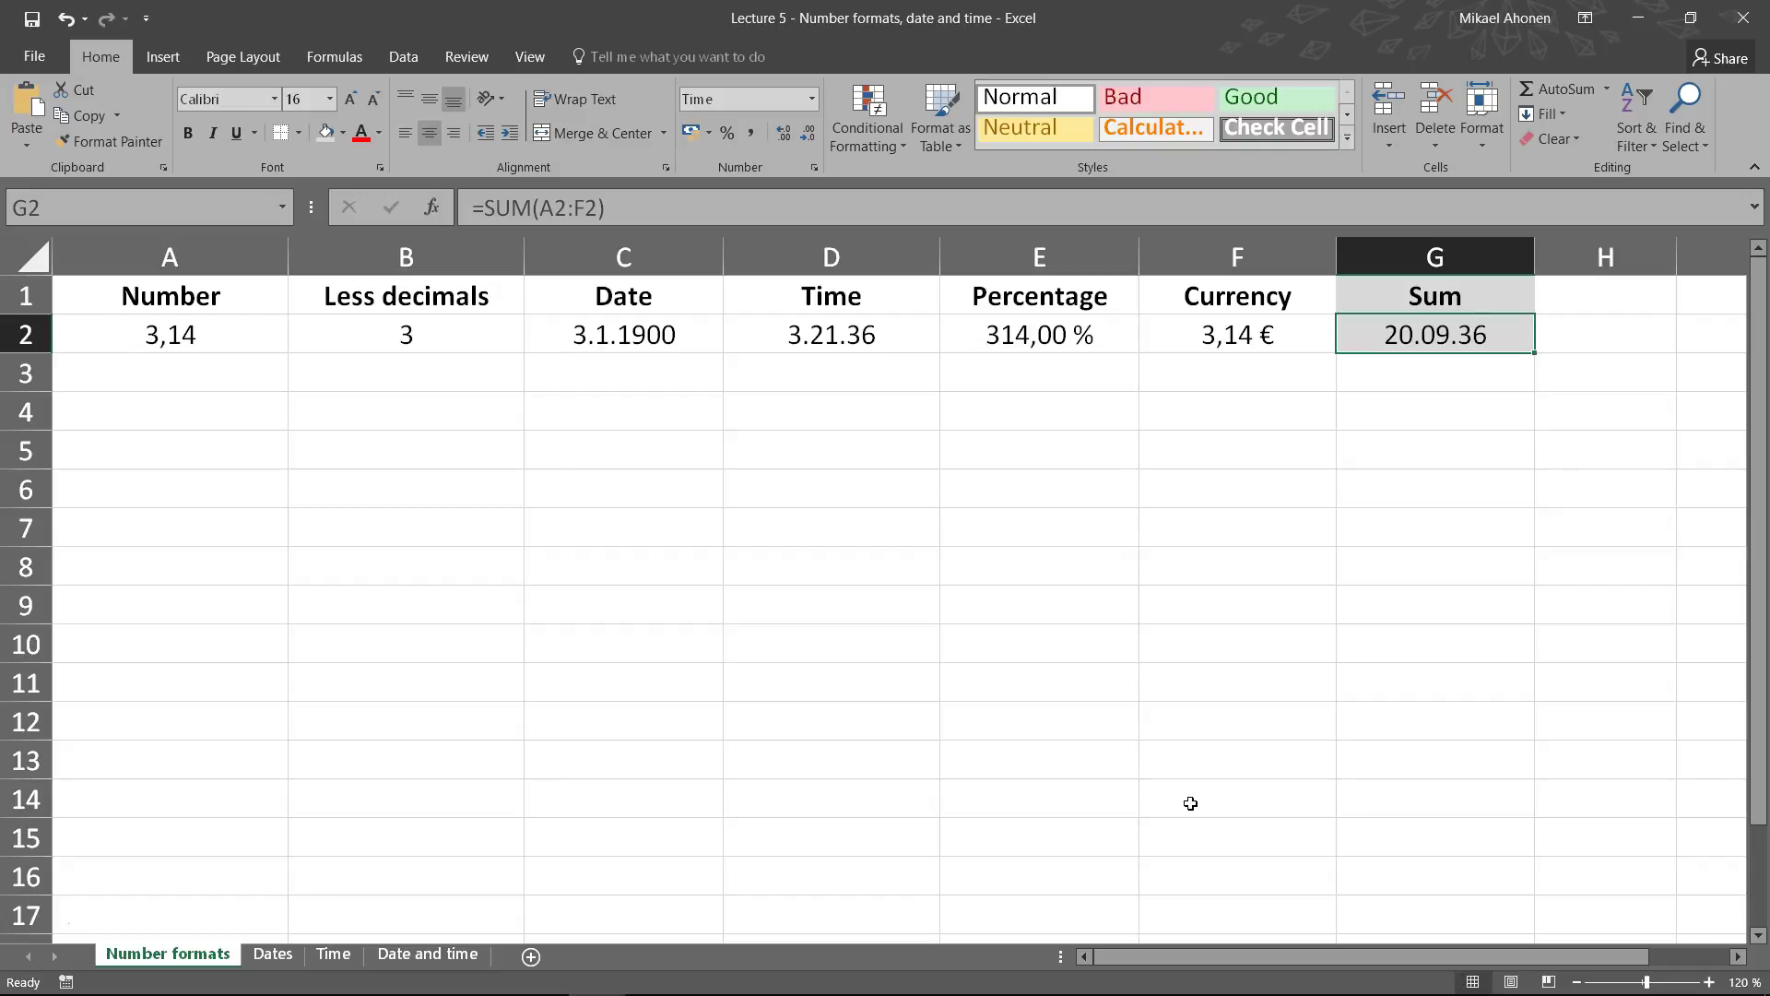
pyautogui.click(845, 408)
pyautogui.write('90%')
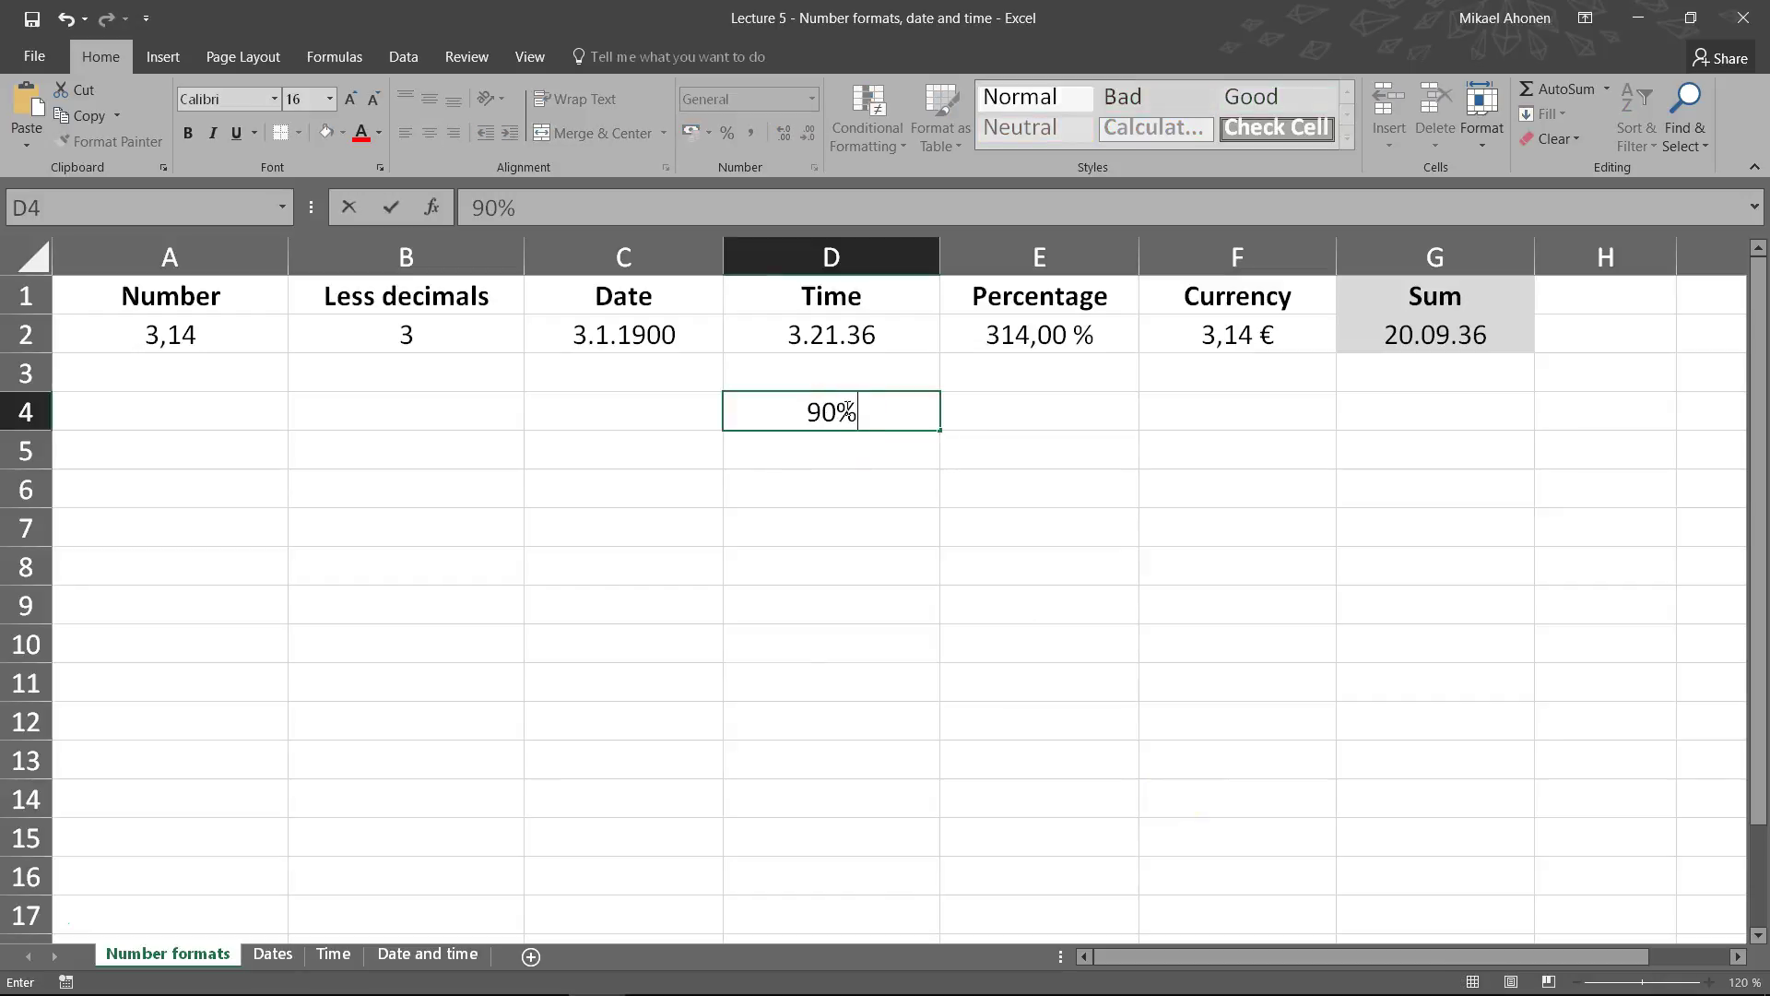
pyautogui.press('Return')
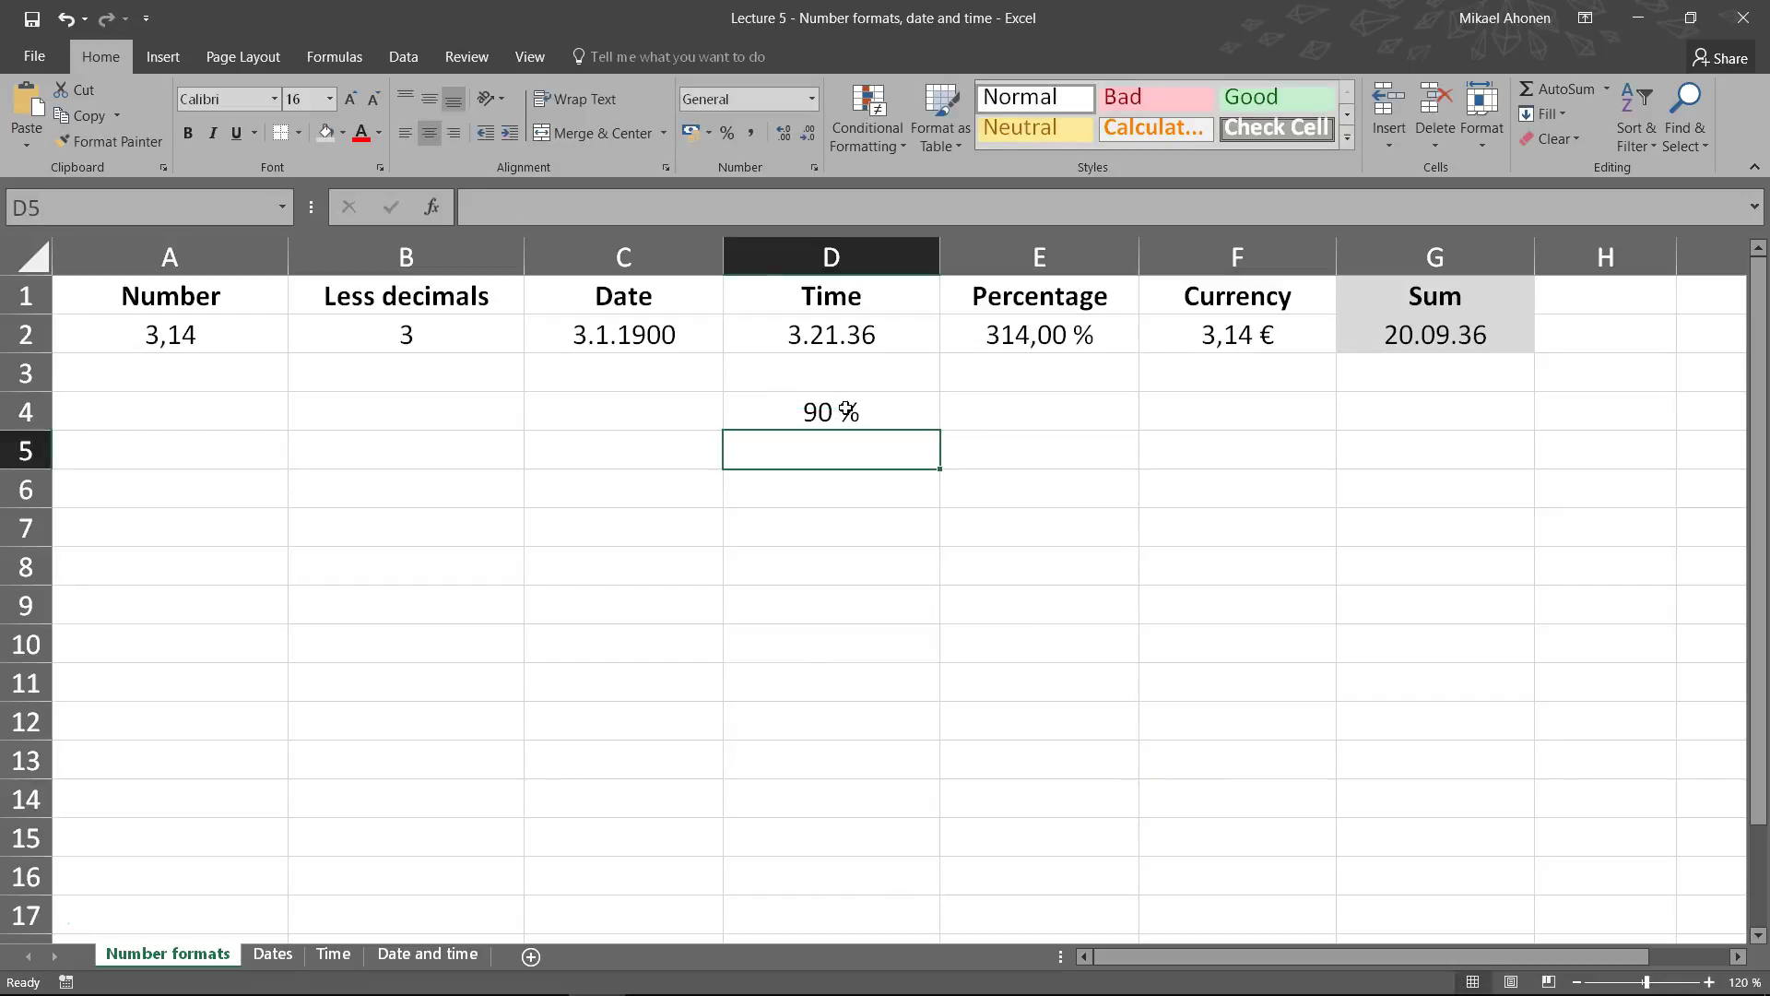
pyautogui.click(846, 409)
pyautogui.click(811, 97)
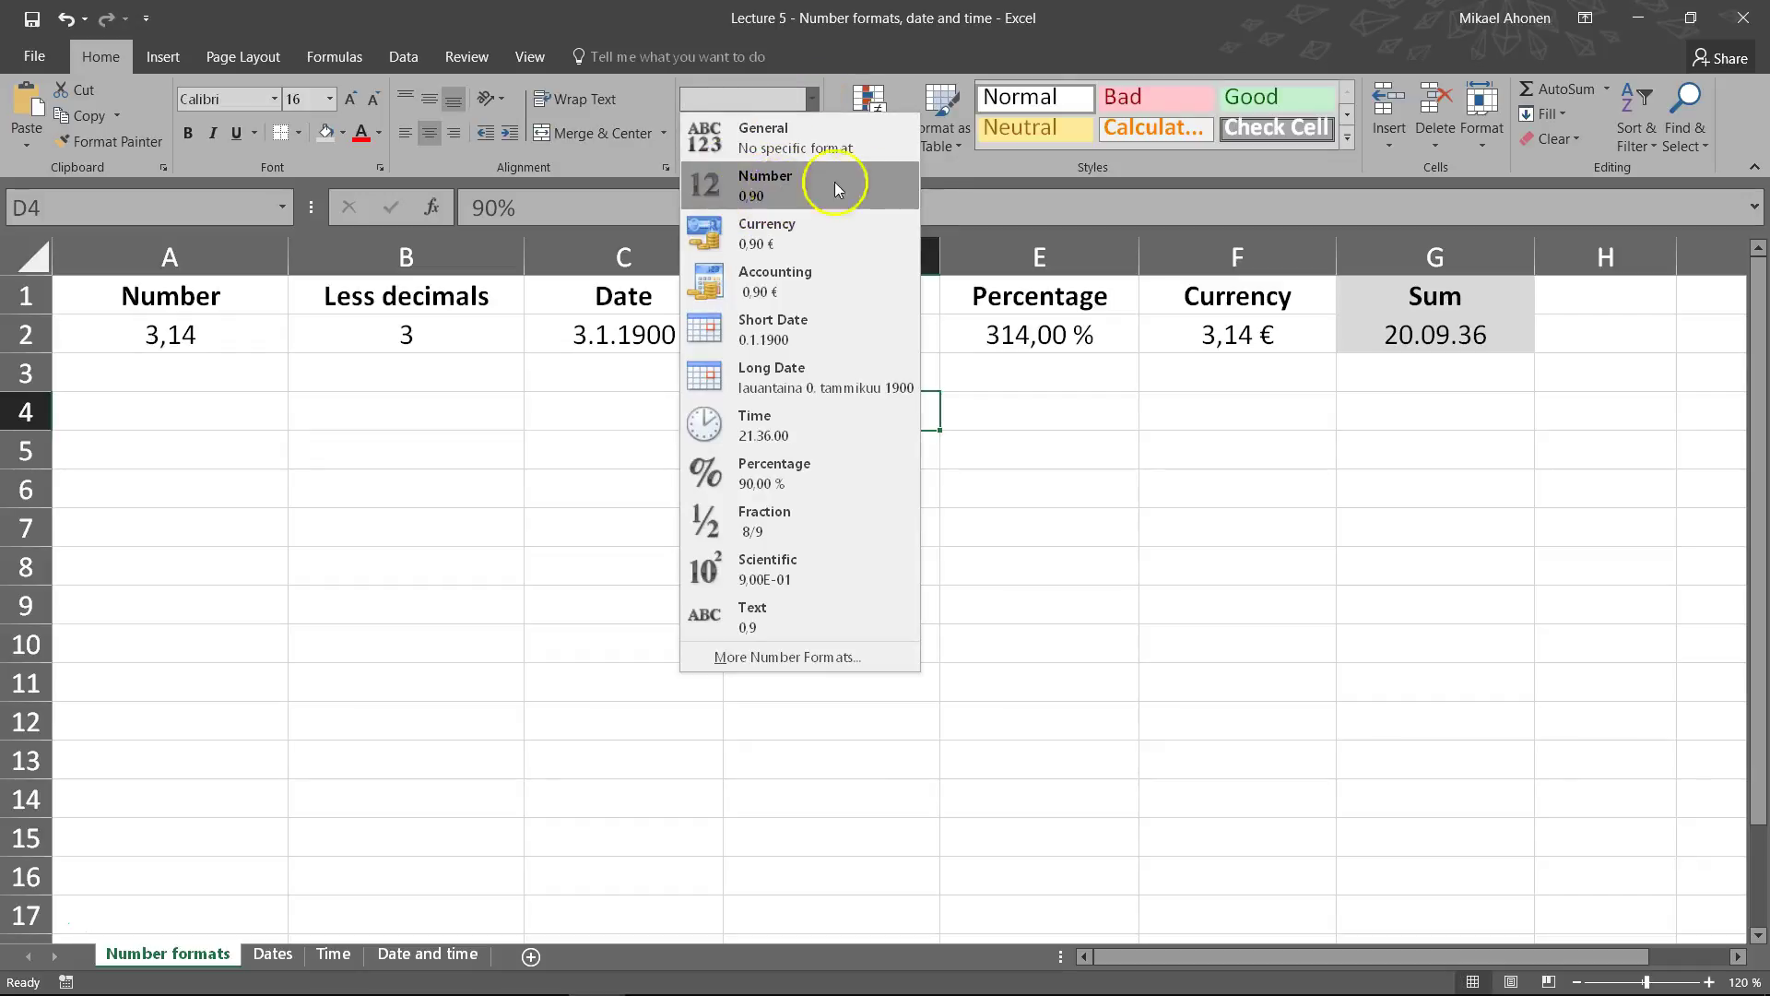
pyautogui.click(975, 426)
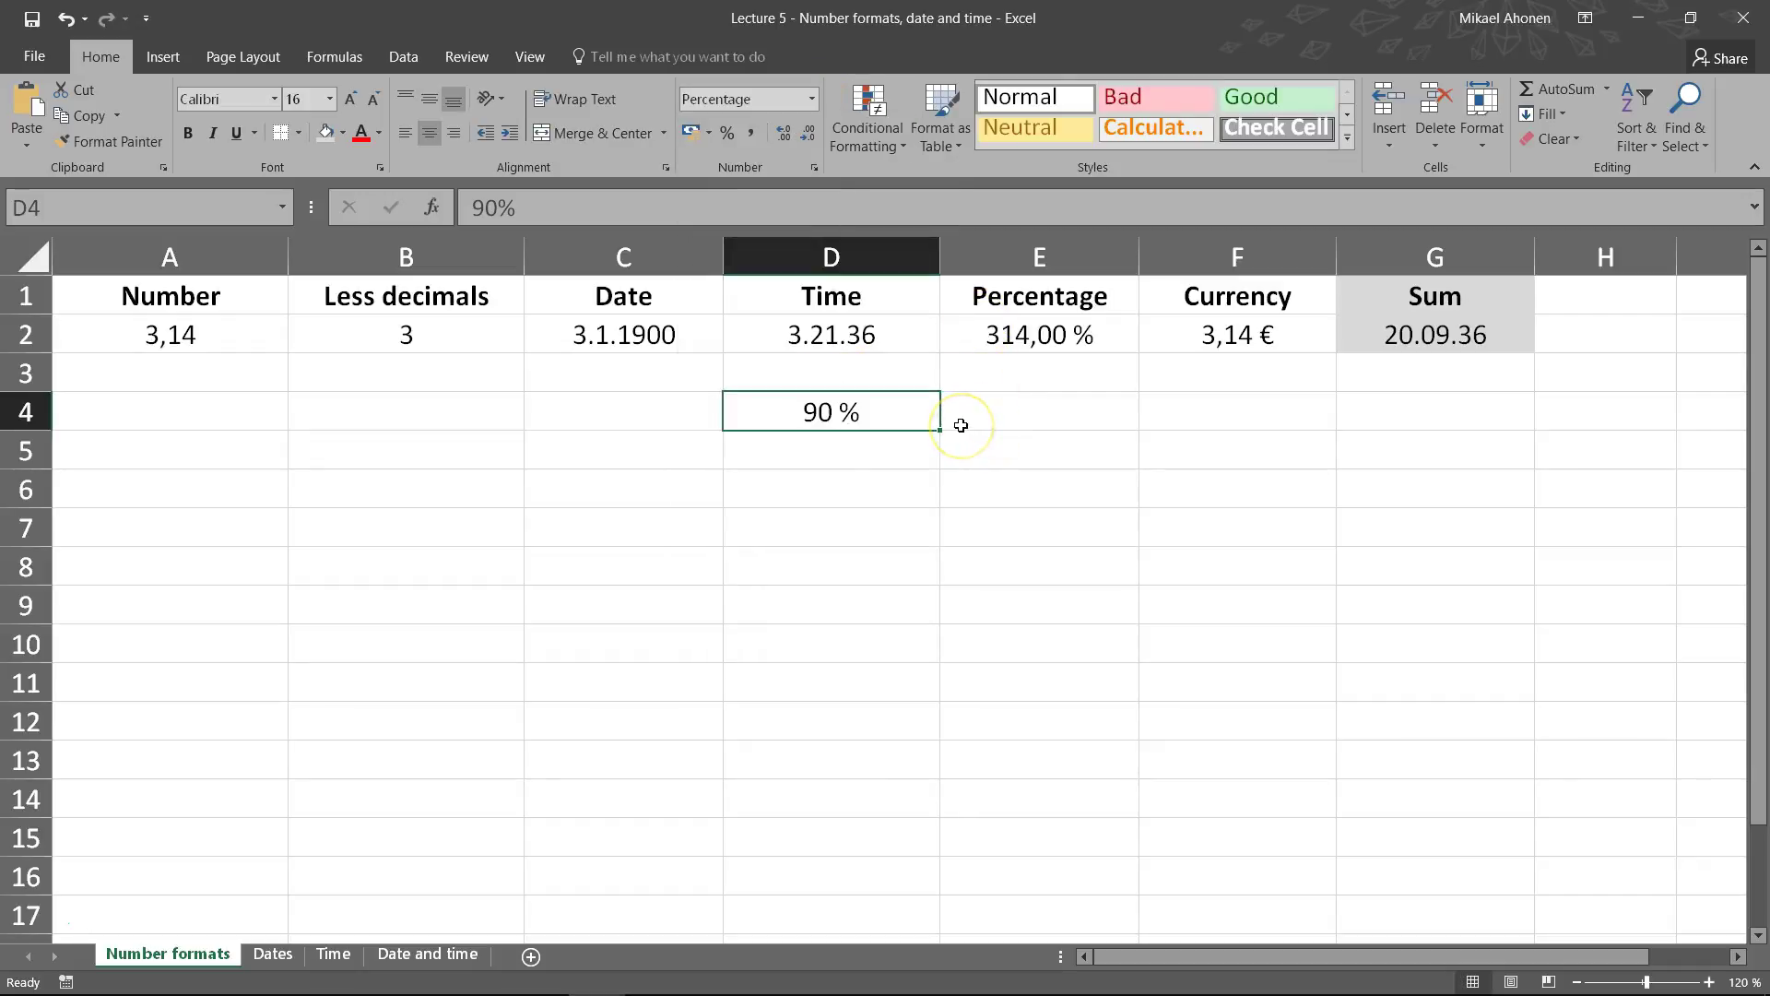
pyautogui.hotkey('ctrl', 'z')
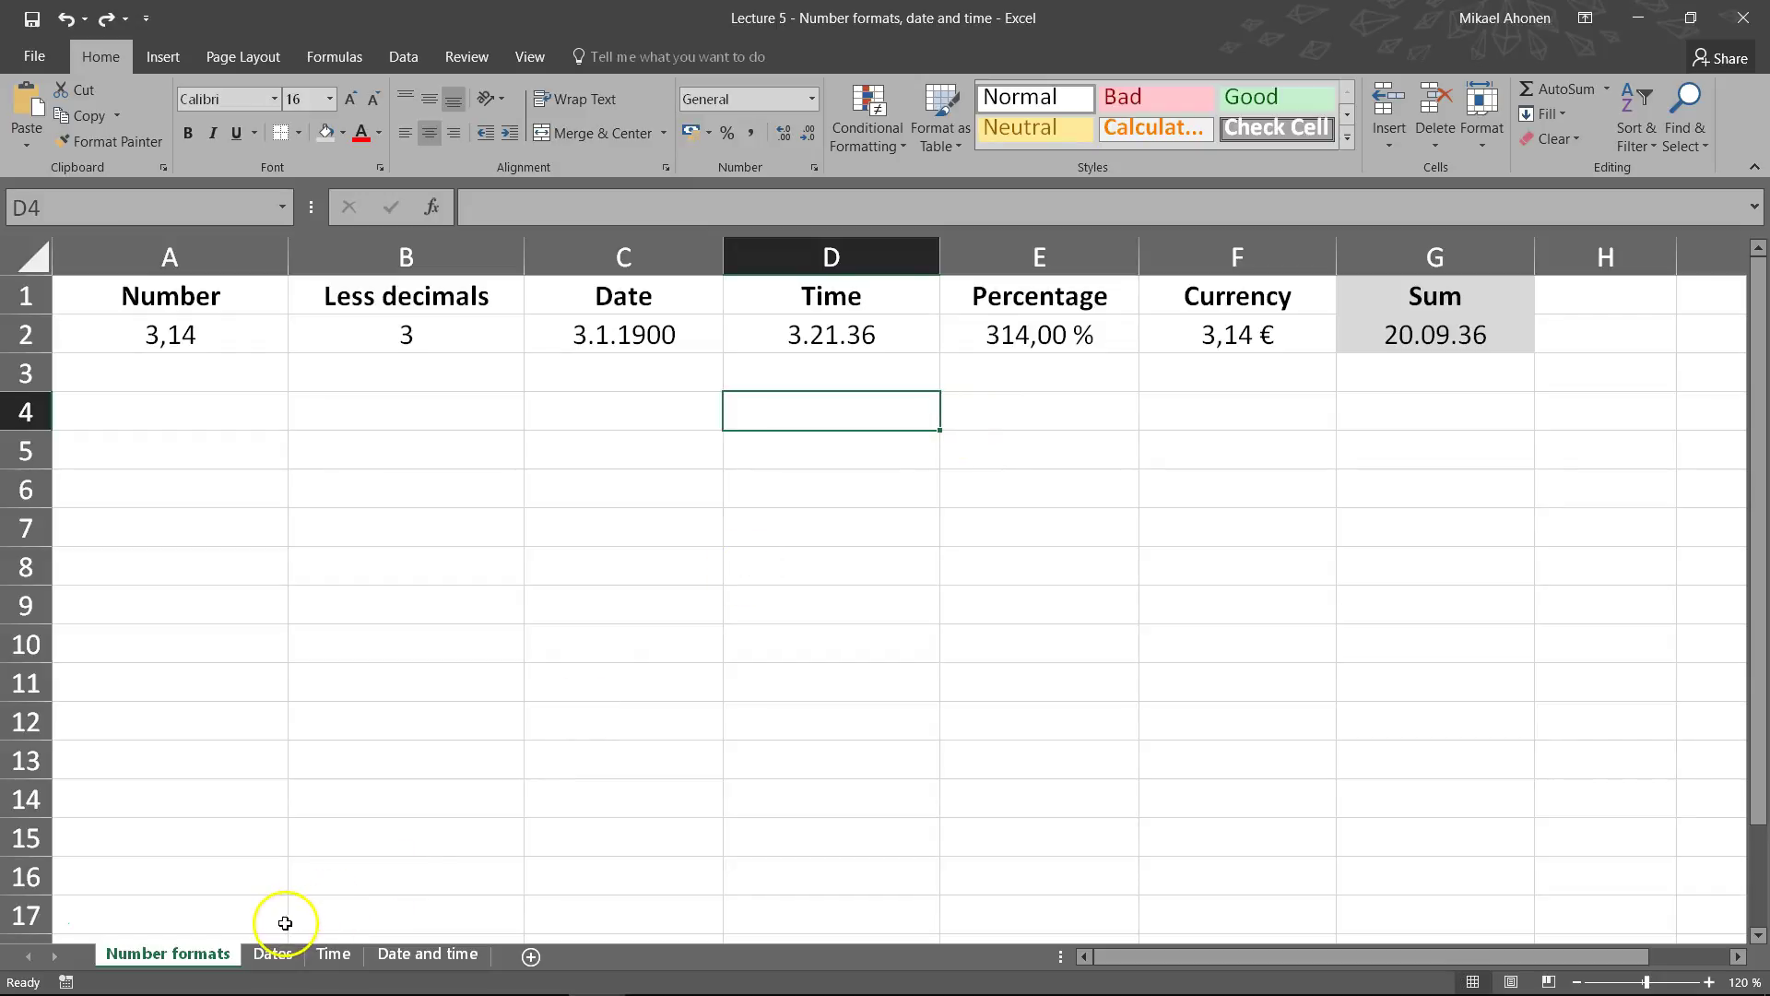
# On the Dates sheet, review the numbers 1, 2, 3 and 43000 in A2:A5
pyautogui.click(273, 955)
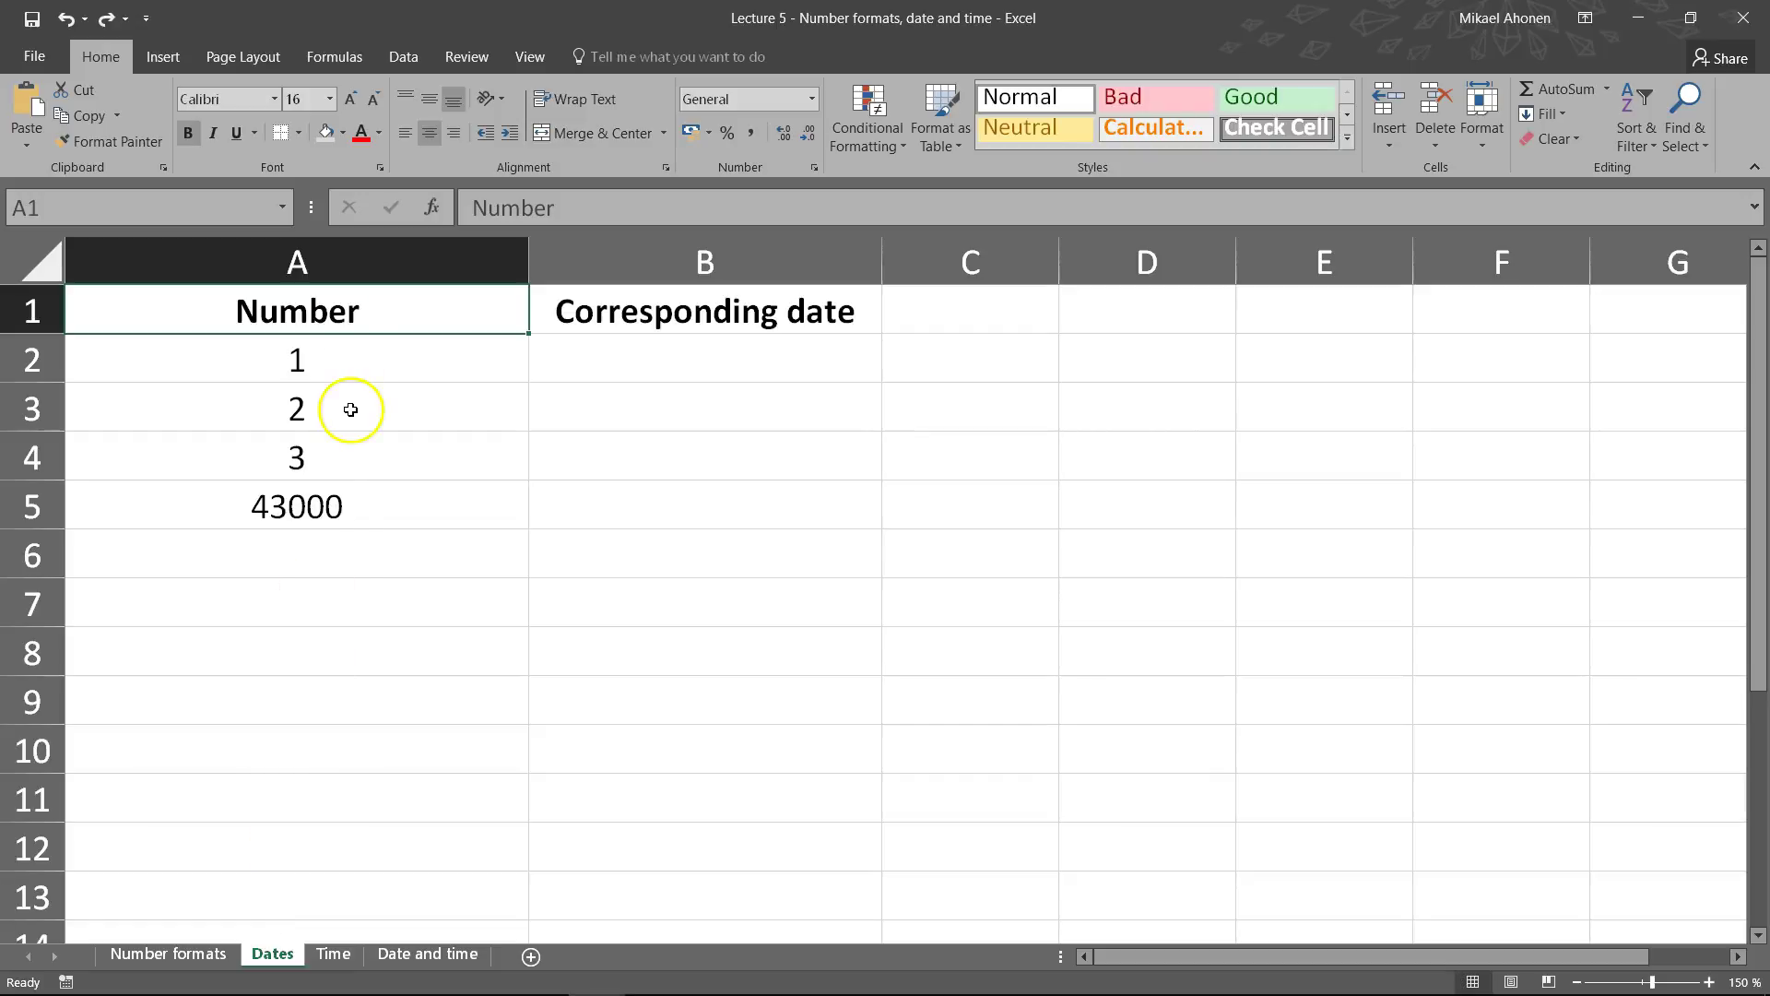
pyautogui.click(346, 346)
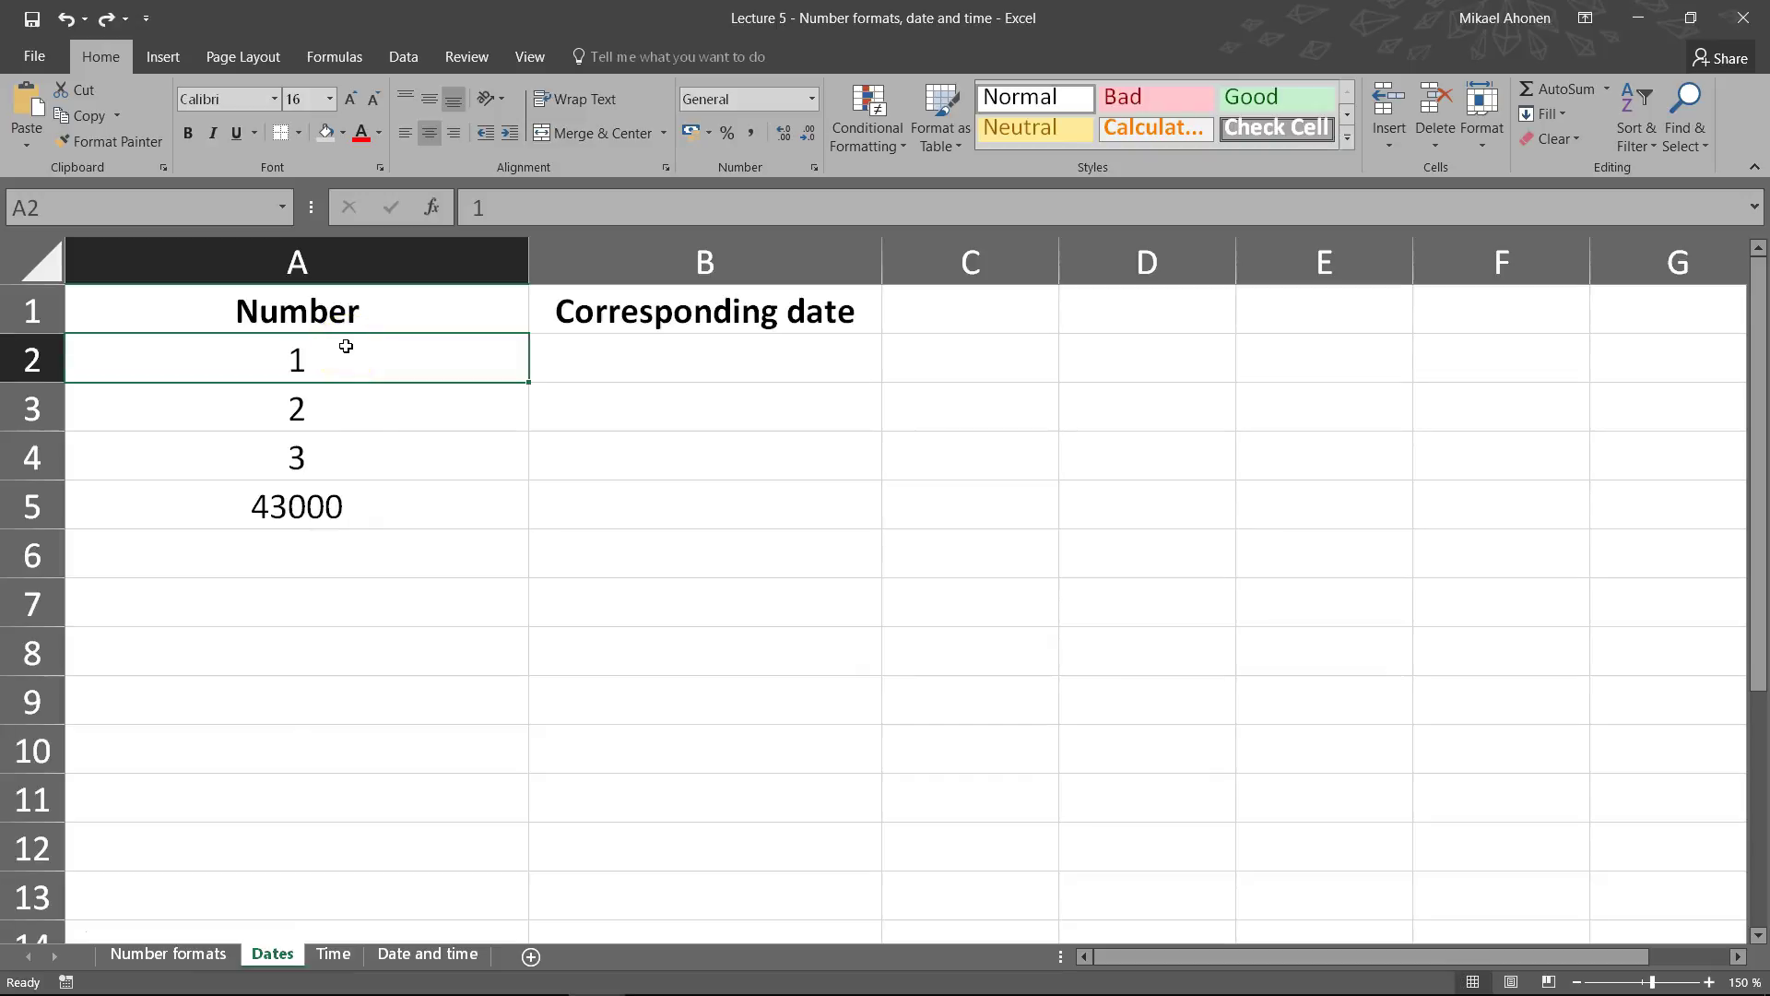
pyautogui.click(346, 354)
pyautogui.press('Down')
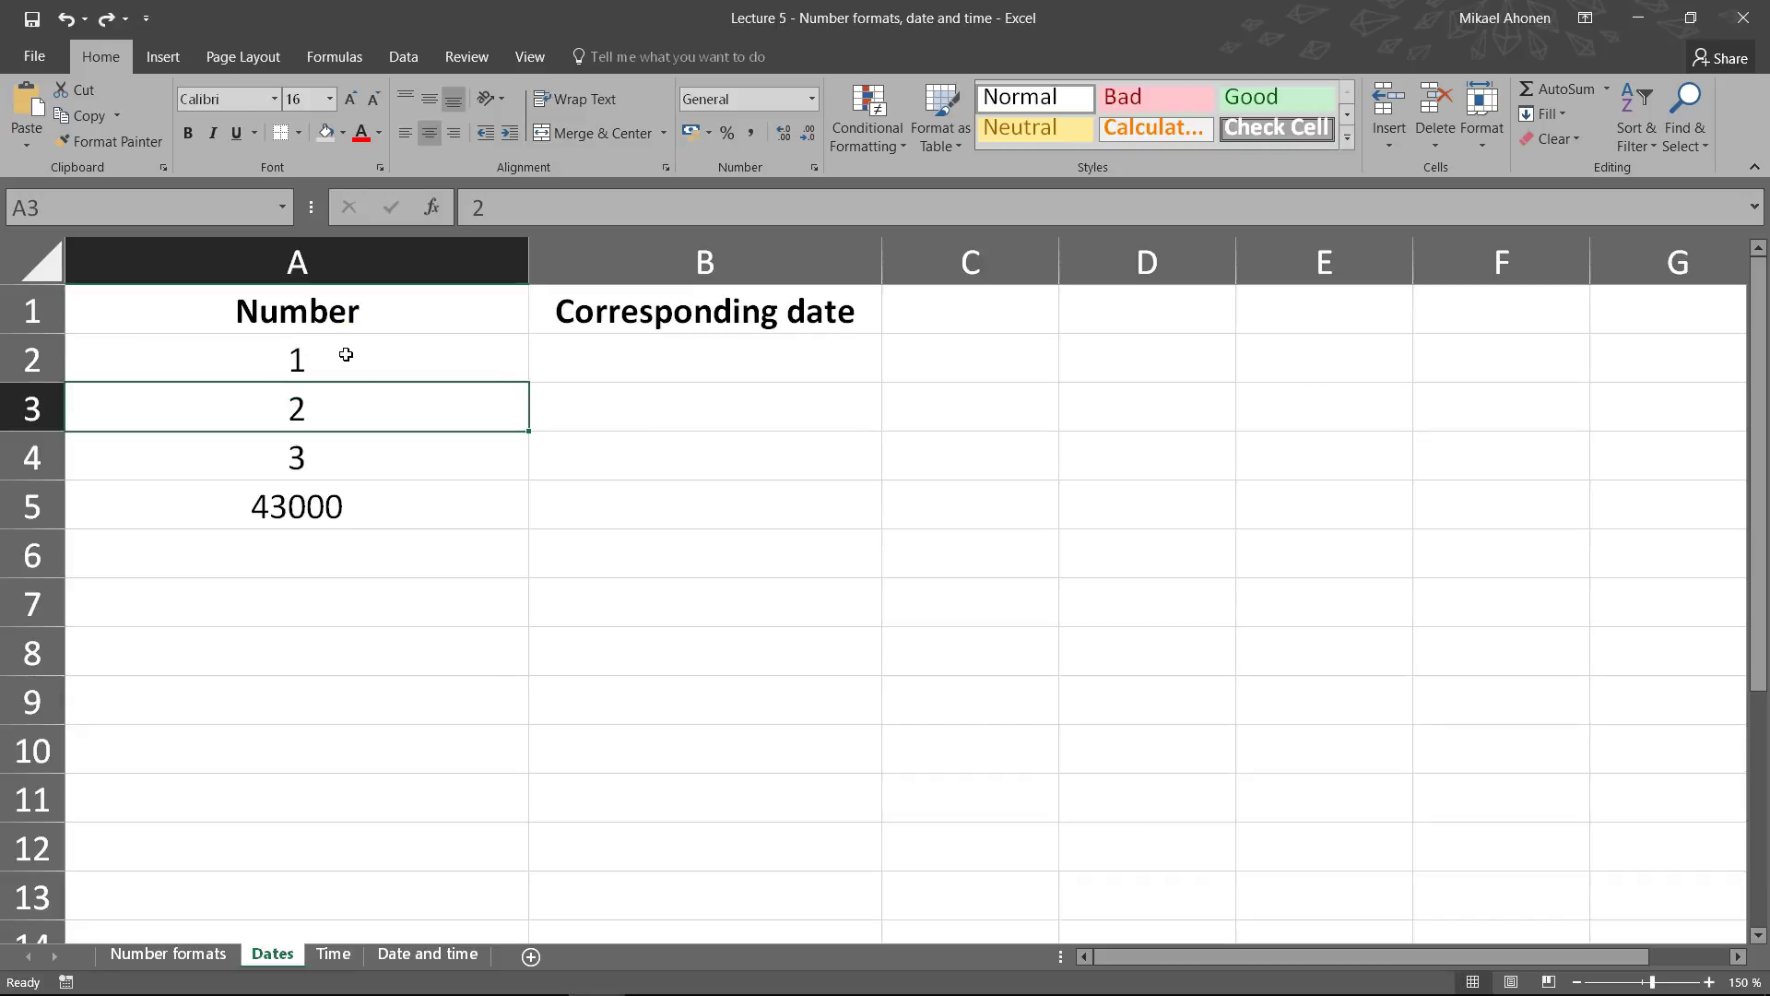
pyautogui.press('Down')
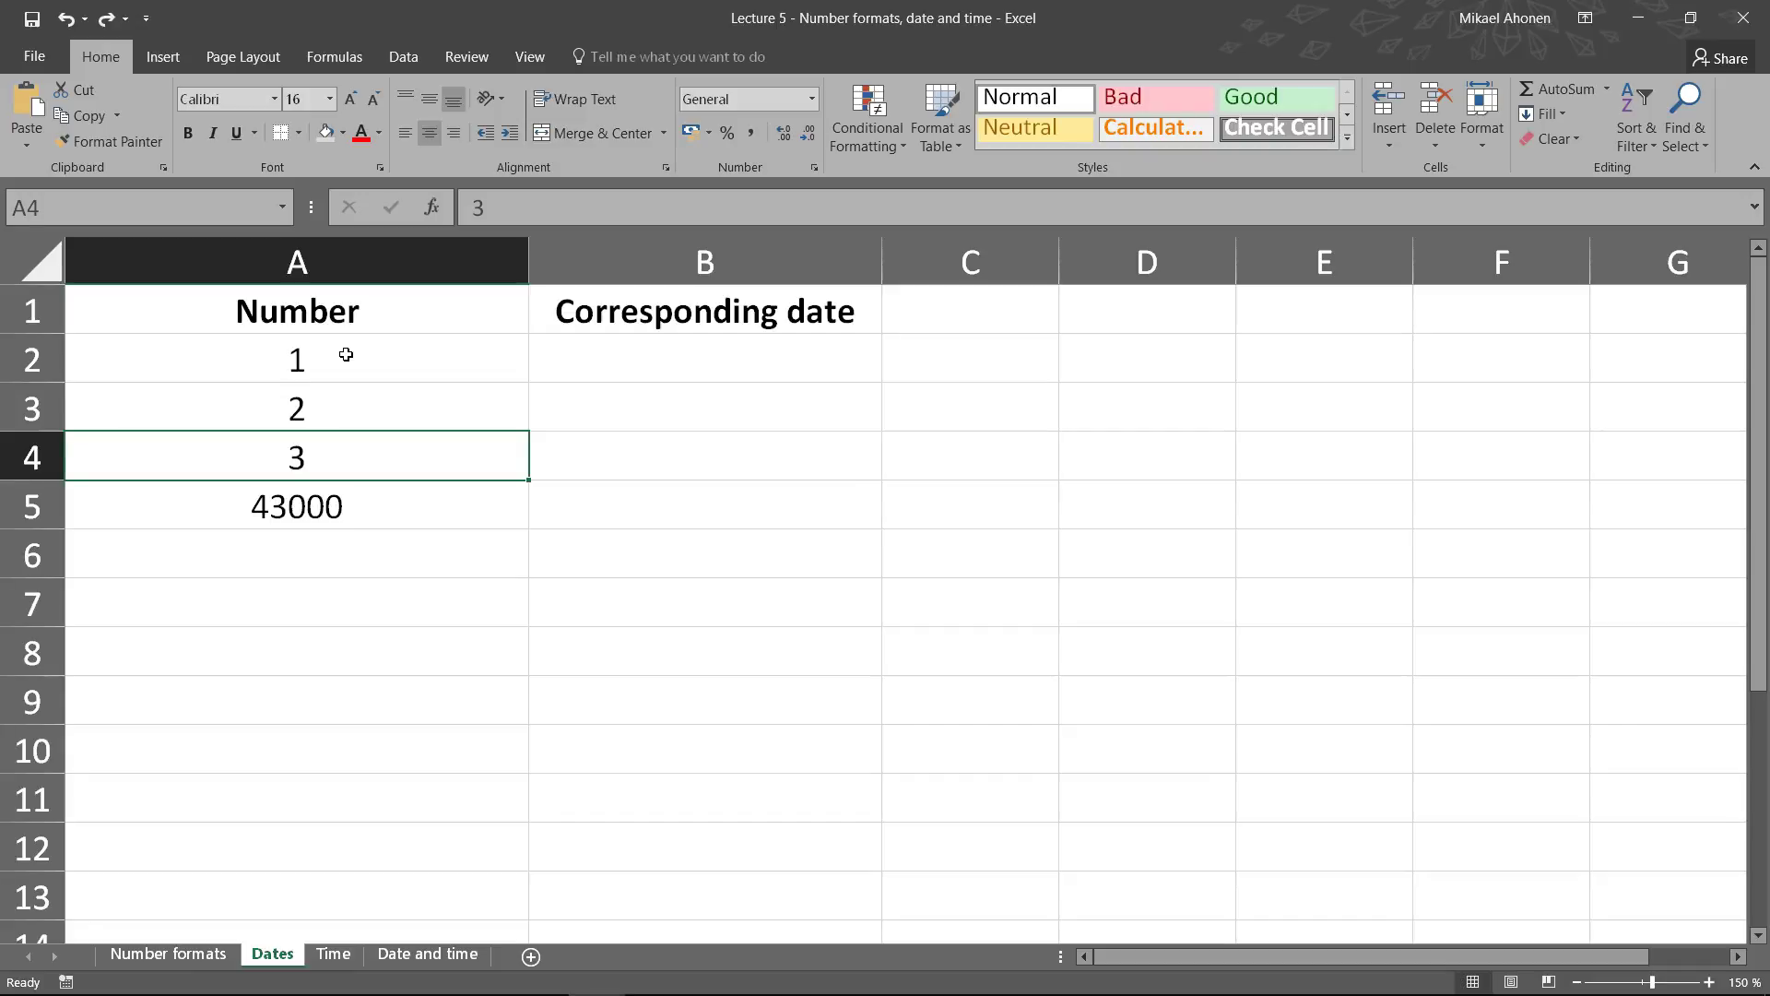
pyautogui.press('Down')
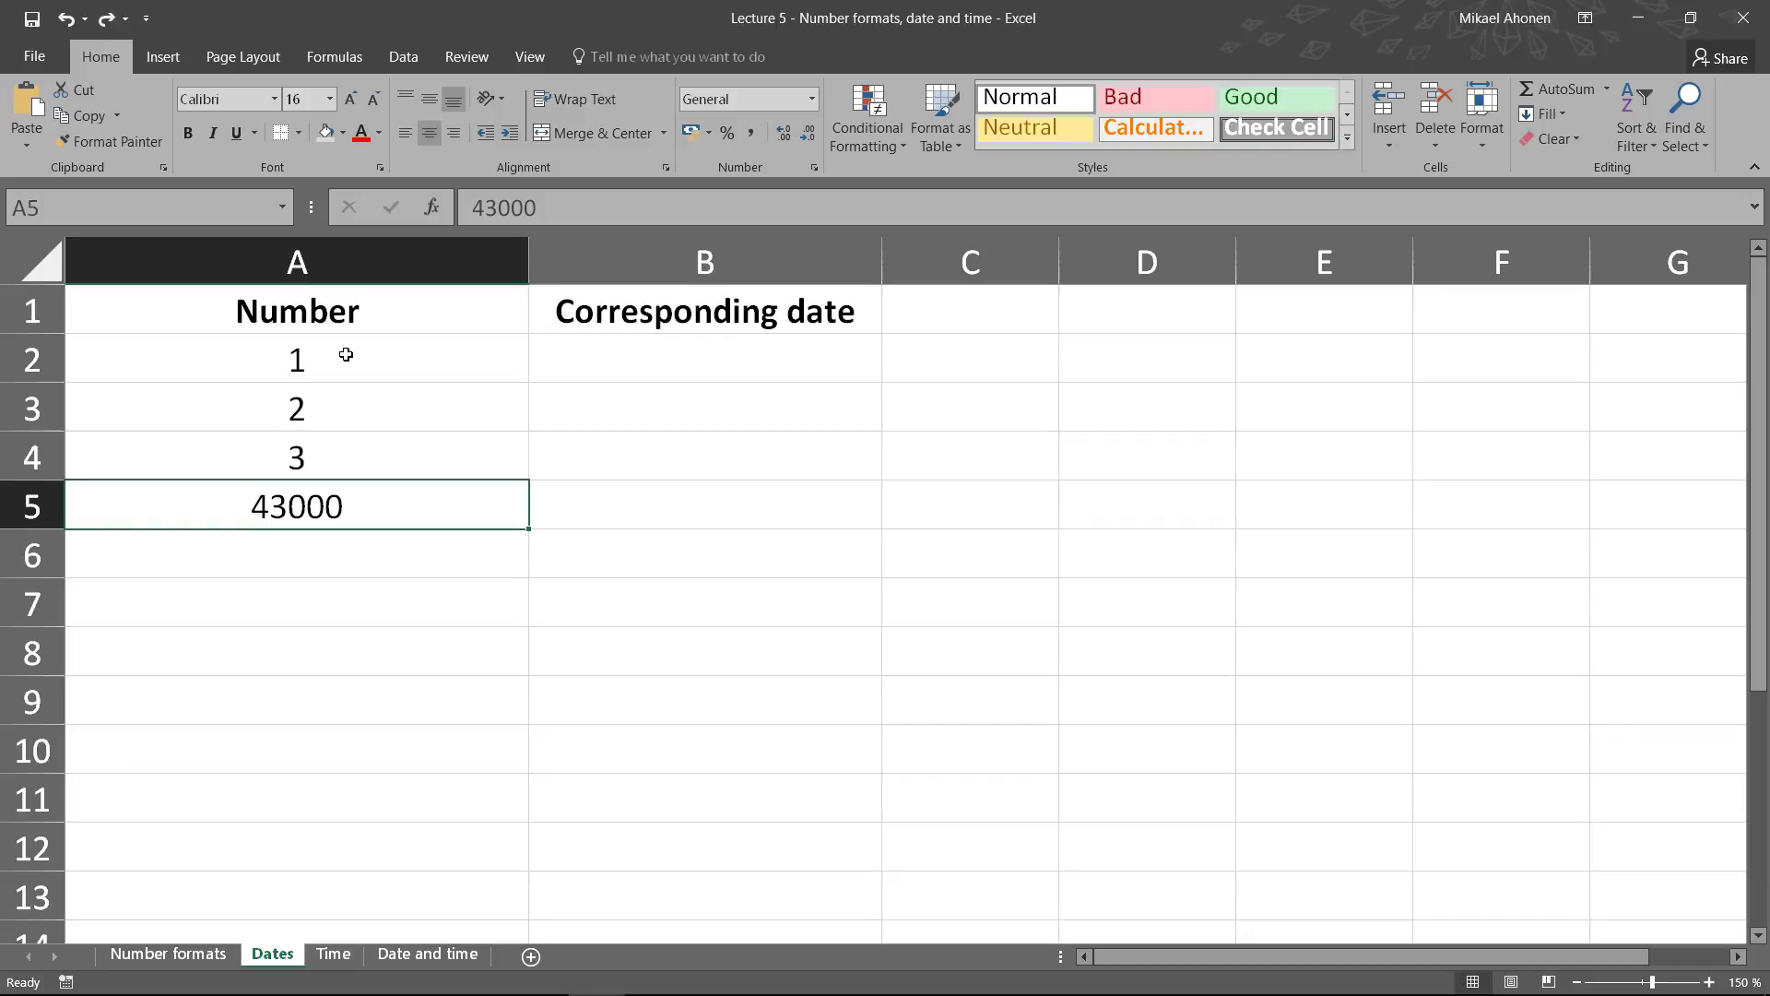
# Copy A2:A5 into B2:B5 and format them as Short Date, so 43000 shows 22.9.2017
pyautogui.moveTo(345, 355); pyautogui.dragTo(345, 526)
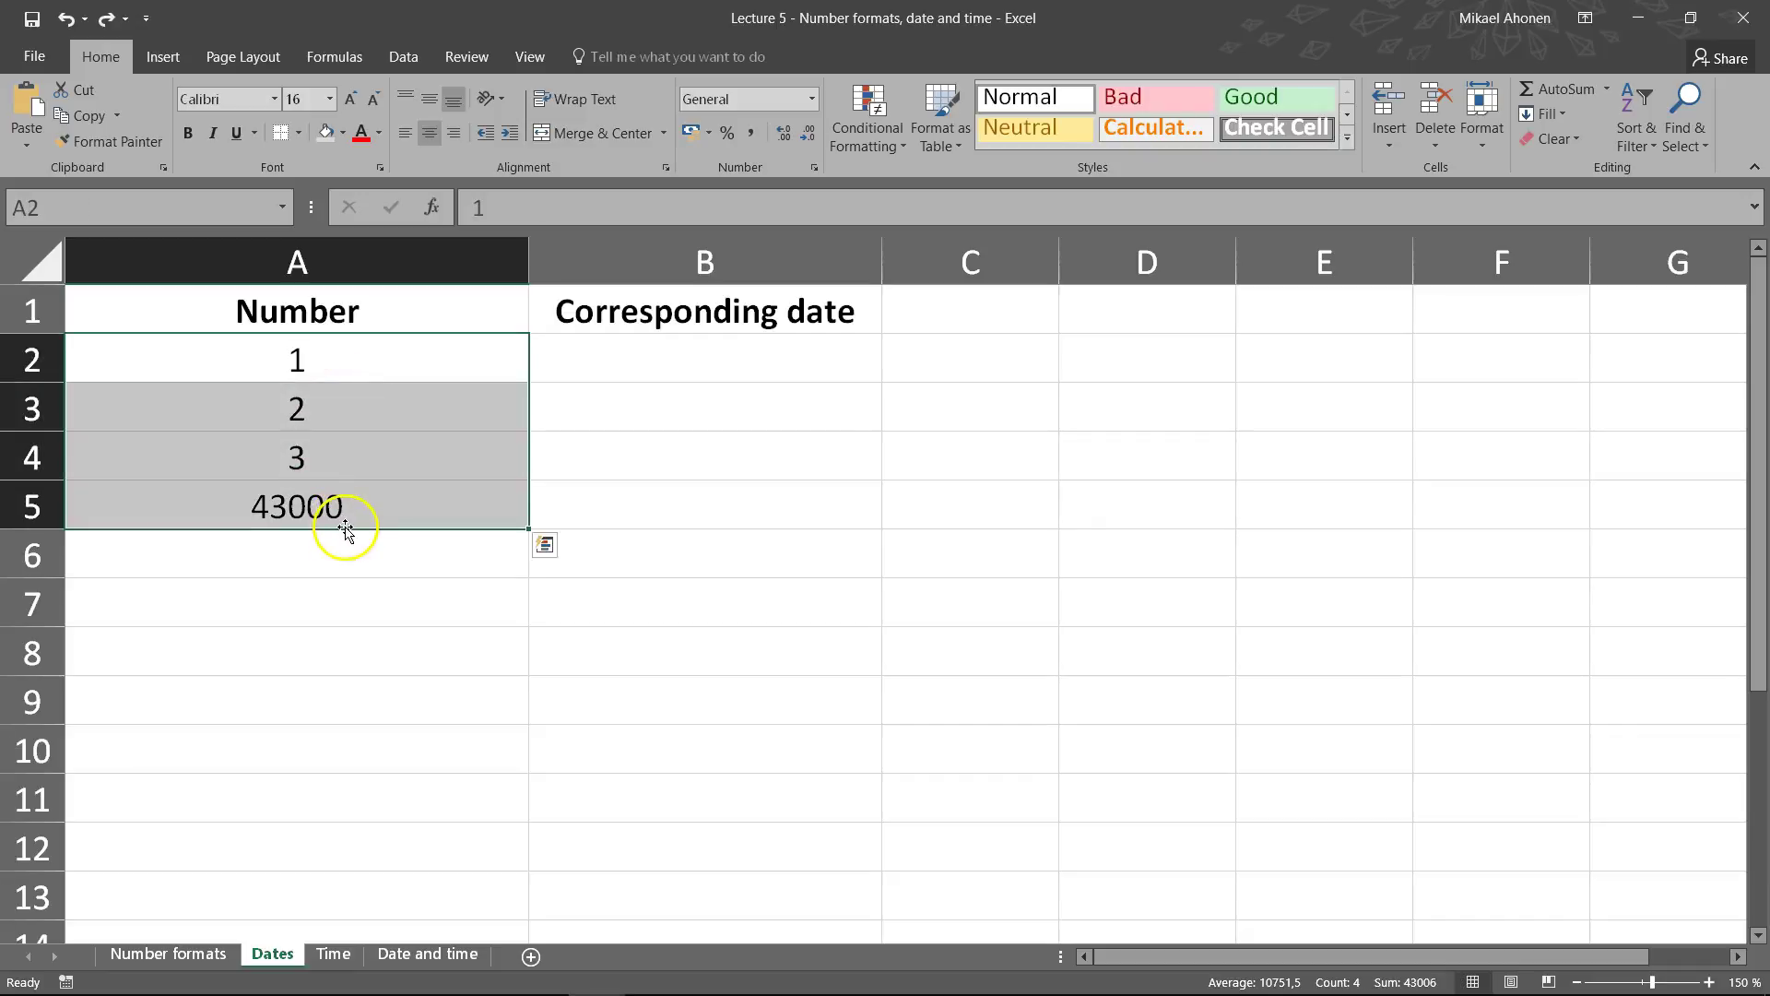
pyautogui.hotkey('ctrl', 'c')
pyautogui.click(593, 360)
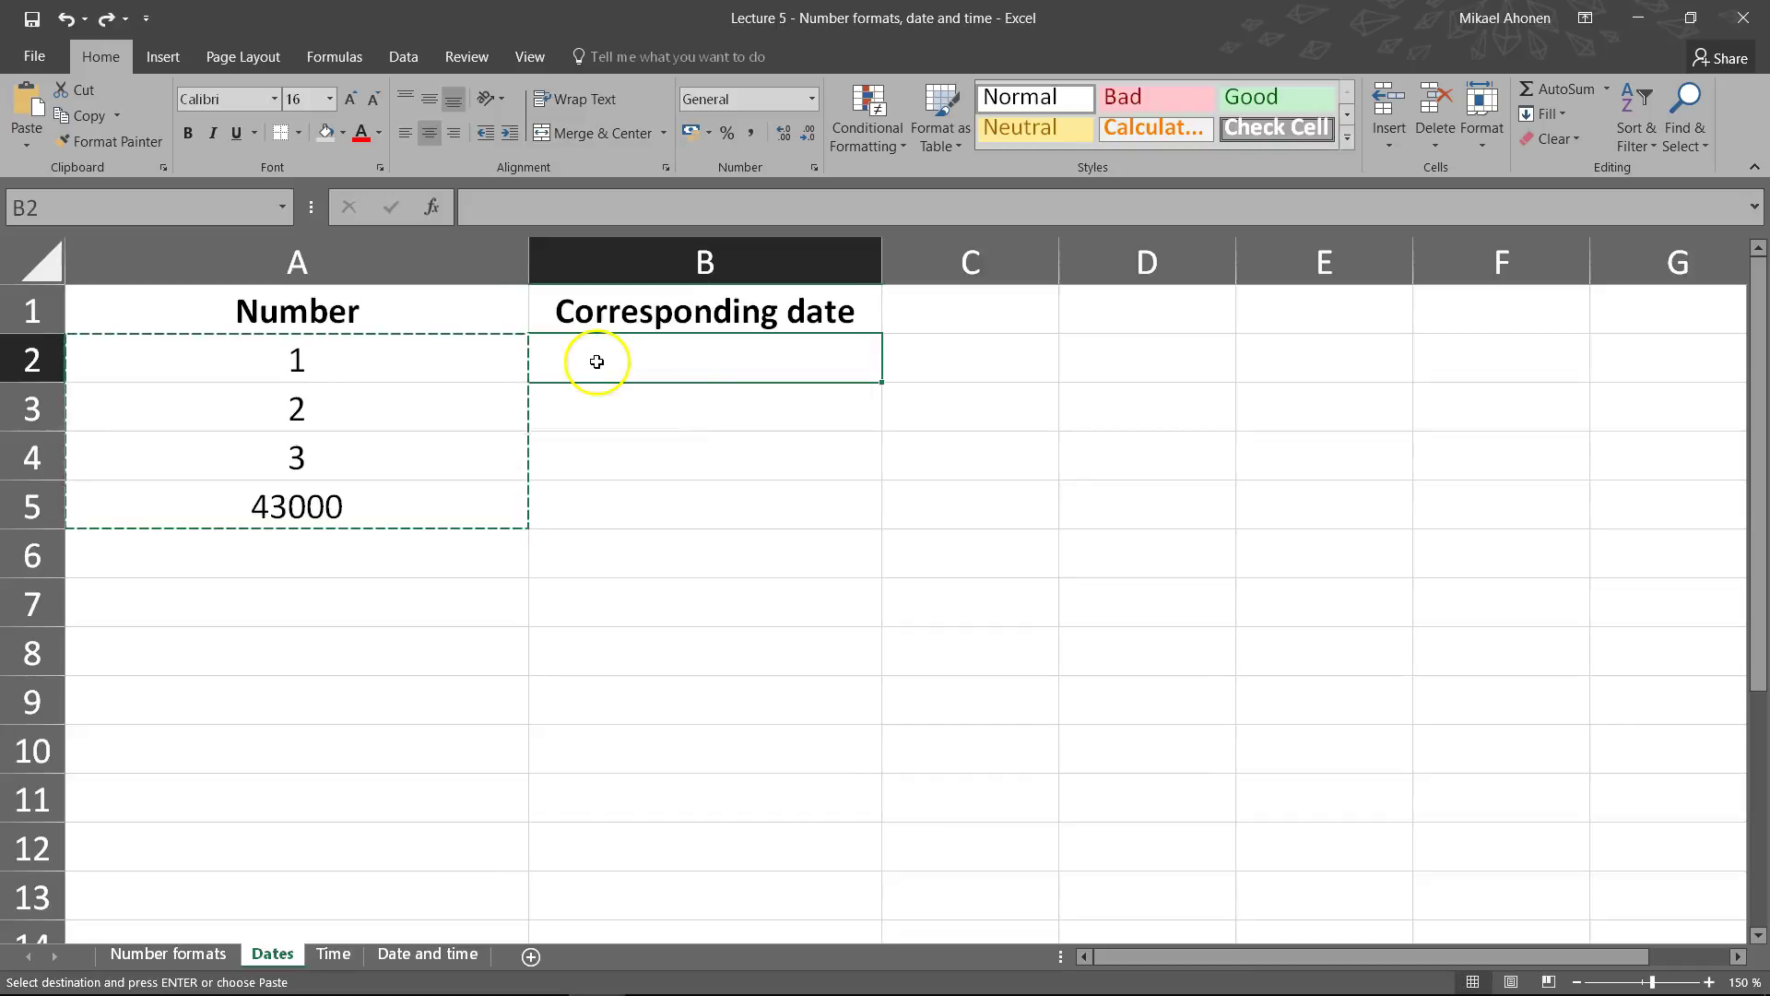
pyautogui.hotkey('ctrl', 'v')
pyautogui.click(812, 98)
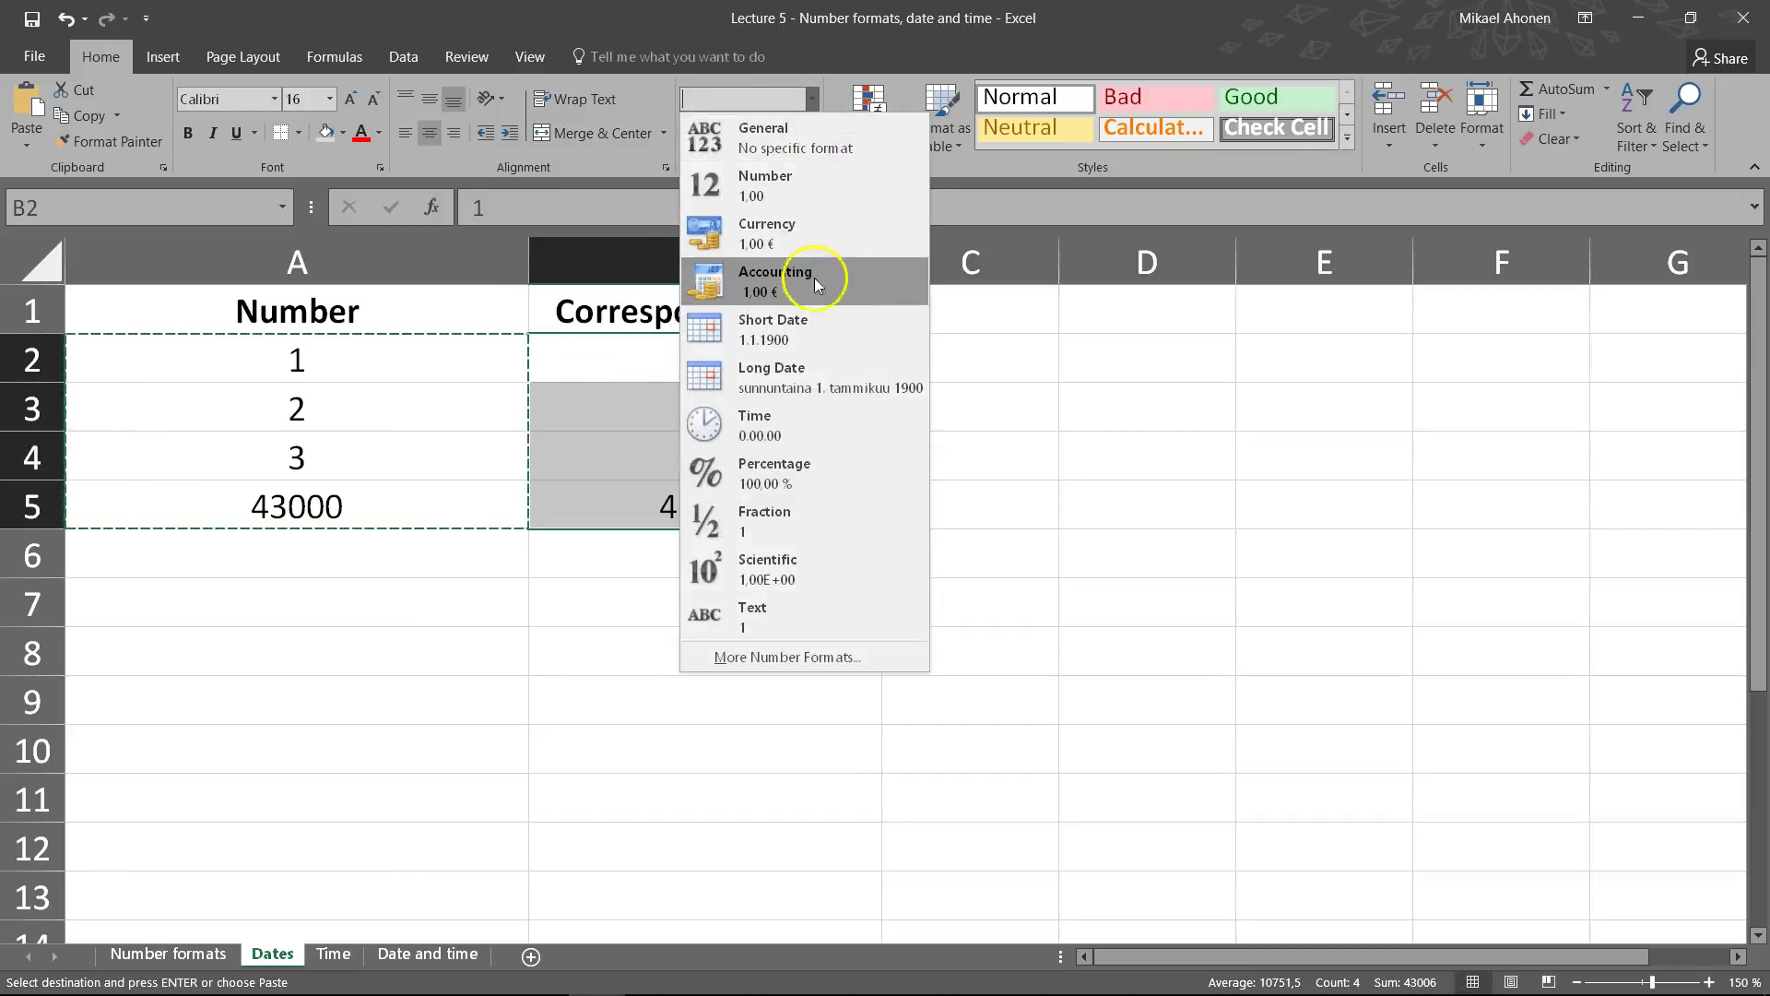
pyautogui.click(816, 329)
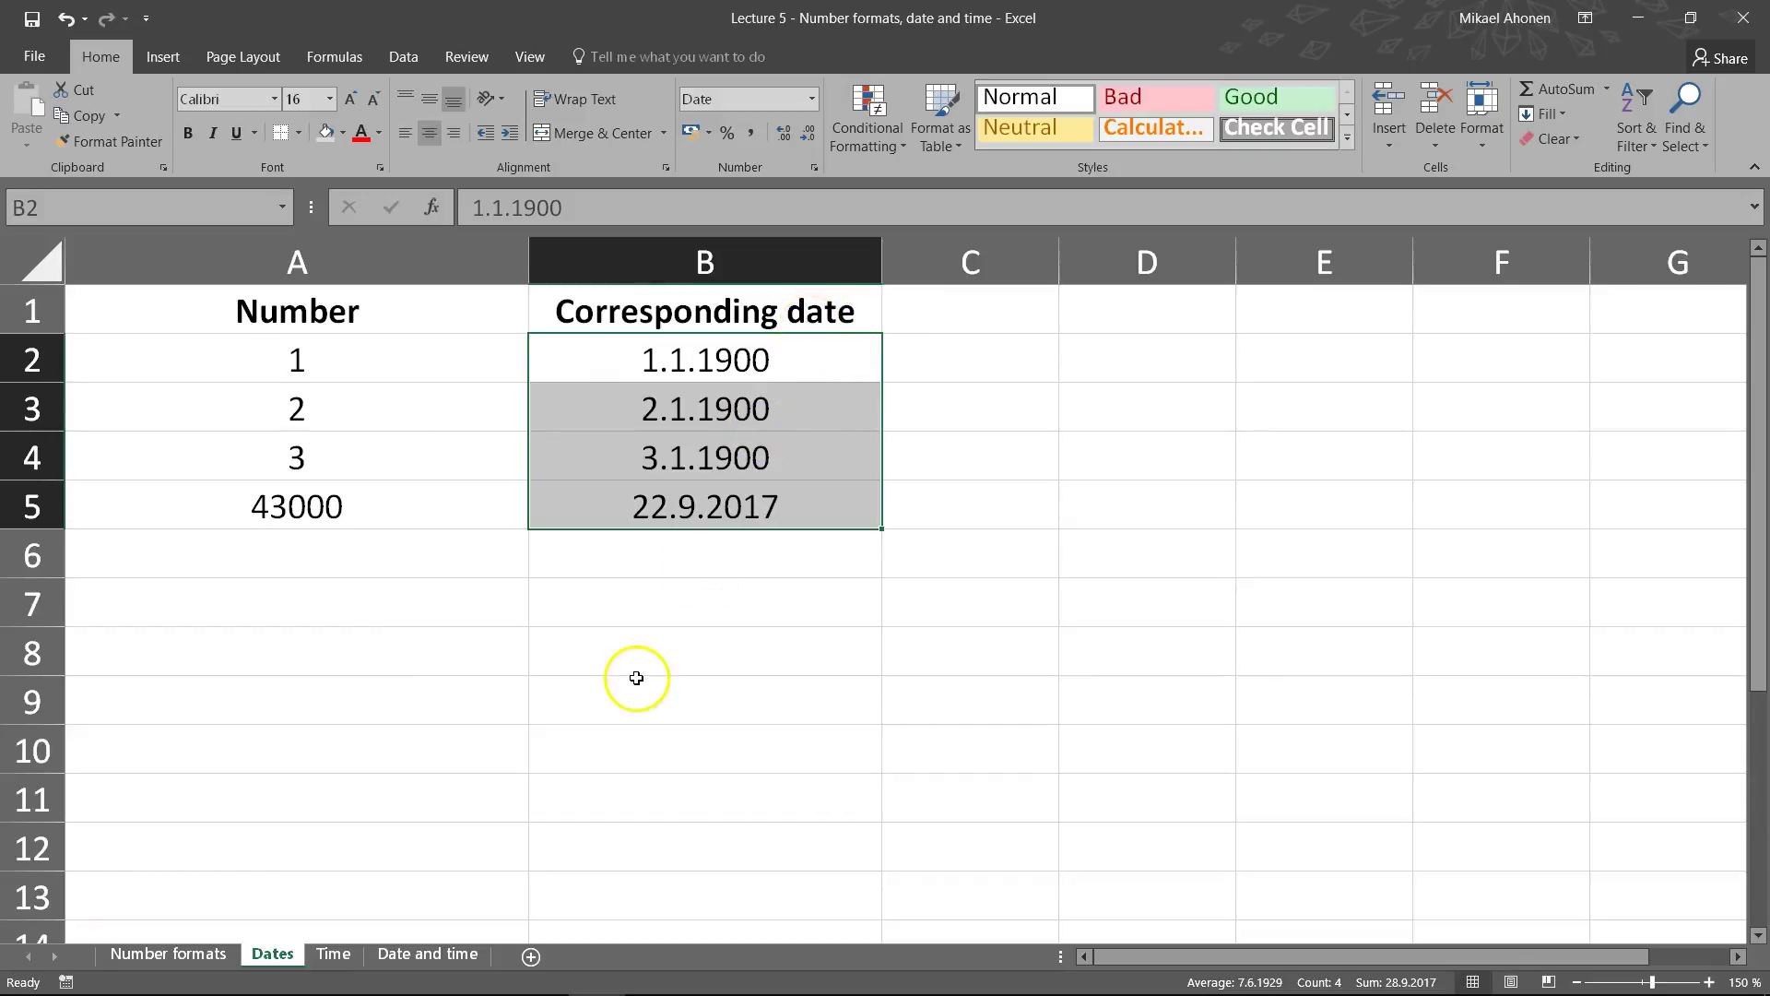
# Switch to the Time sheet with numbers 0 to 1,5 in column A
pyautogui.click(327, 955)
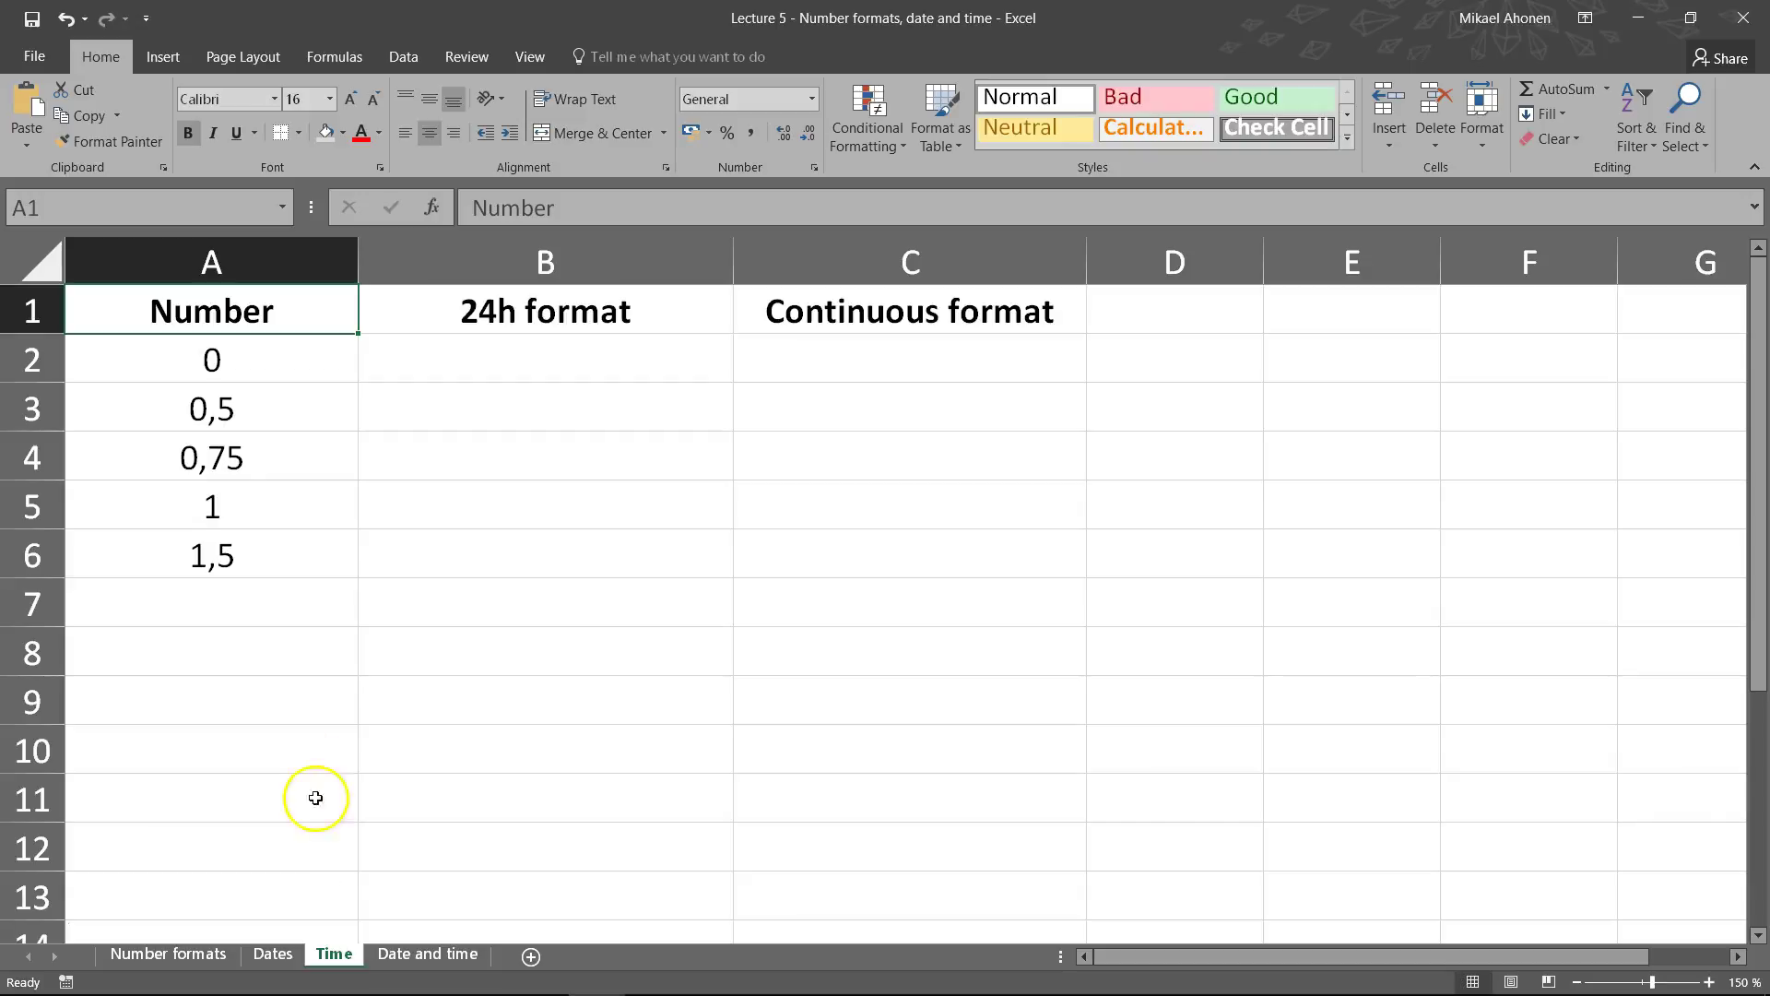
# Copy A2:A6 into B2:B6 and format them as Time, so 0,75 shows 18.00.00
pyautogui.click(265, 402)
pyautogui.click(249, 555)
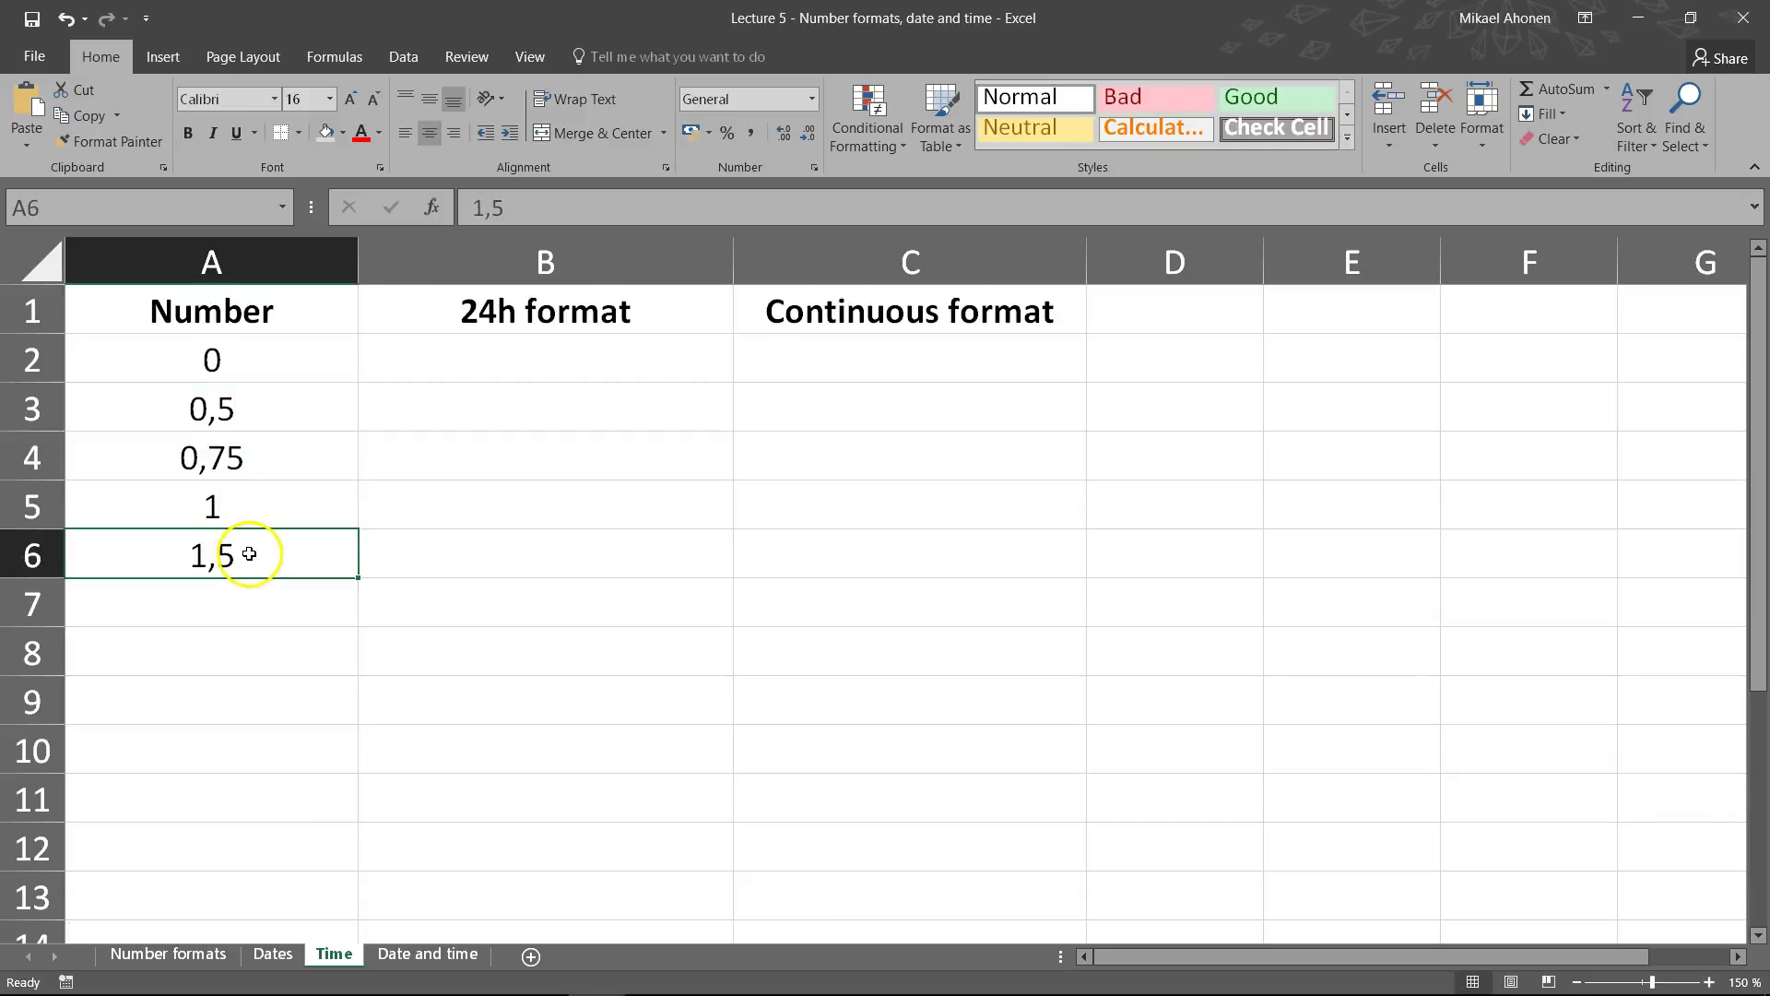
pyautogui.click(249, 551)
pyautogui.moveTo(265, 357); pyautogui.dragTo(260, 545)
pyautogui.hotkey('ctrl', 'c')
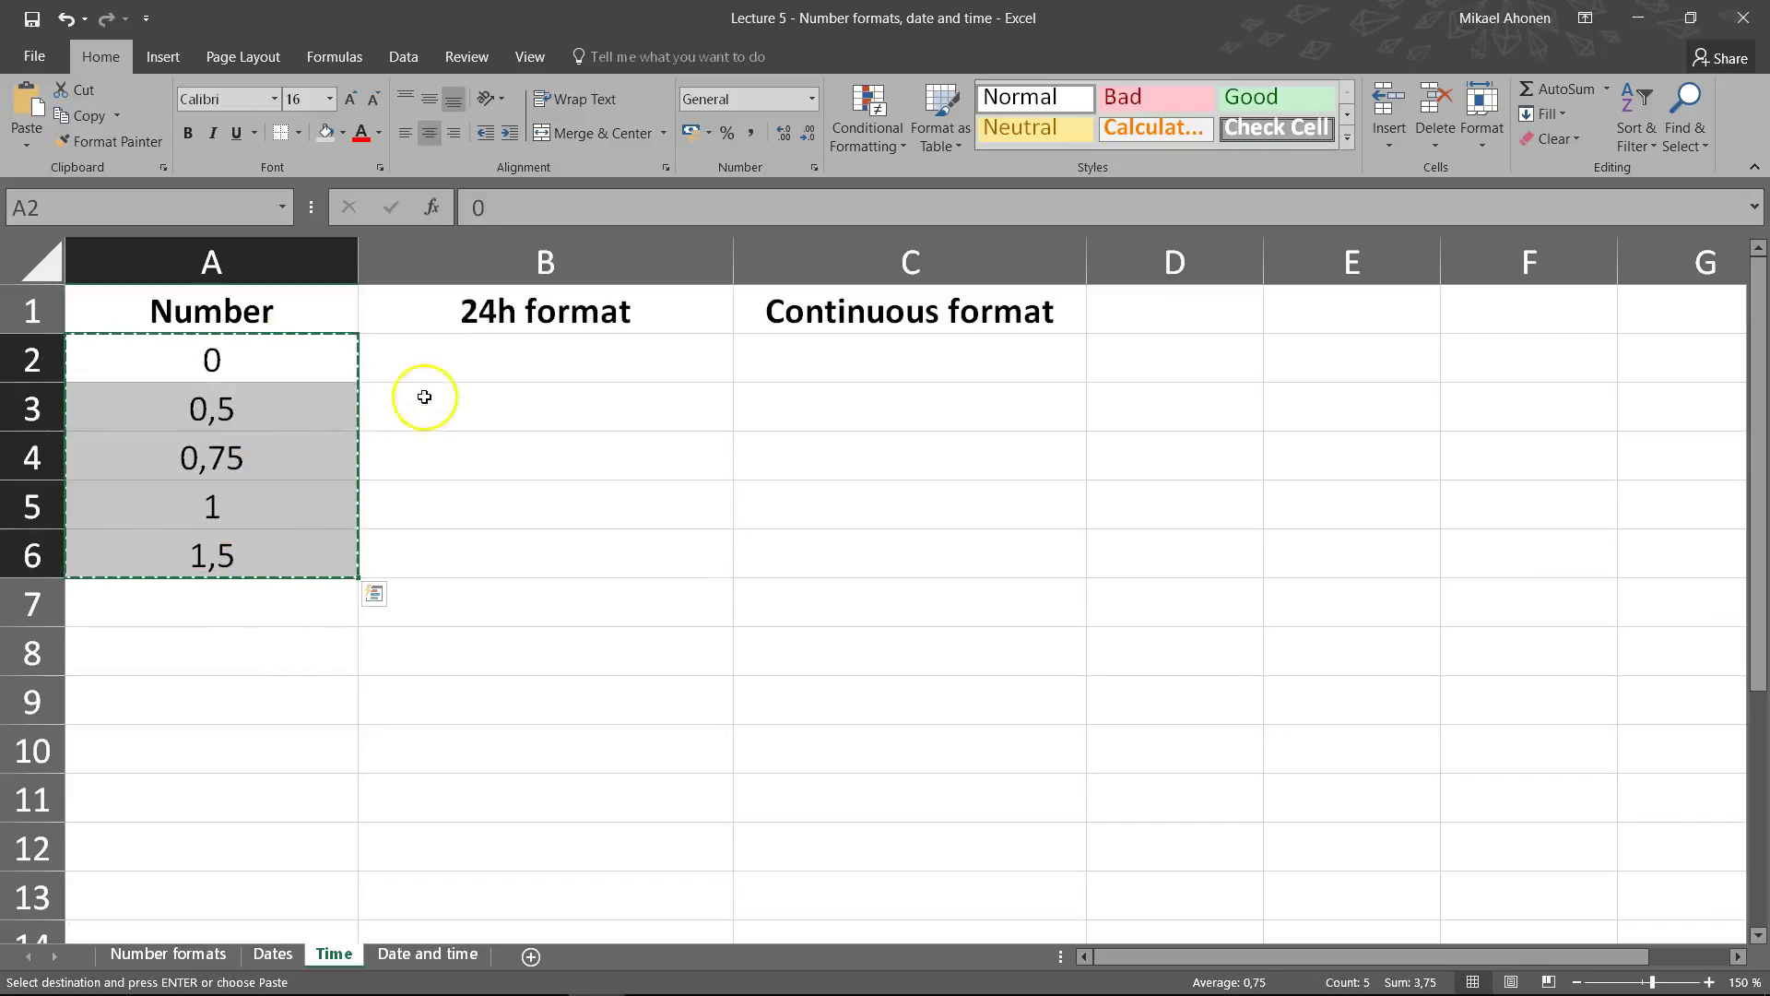
pyautogui.click(481, 360)
pyautogui.hotkey('ctrl', 'v')
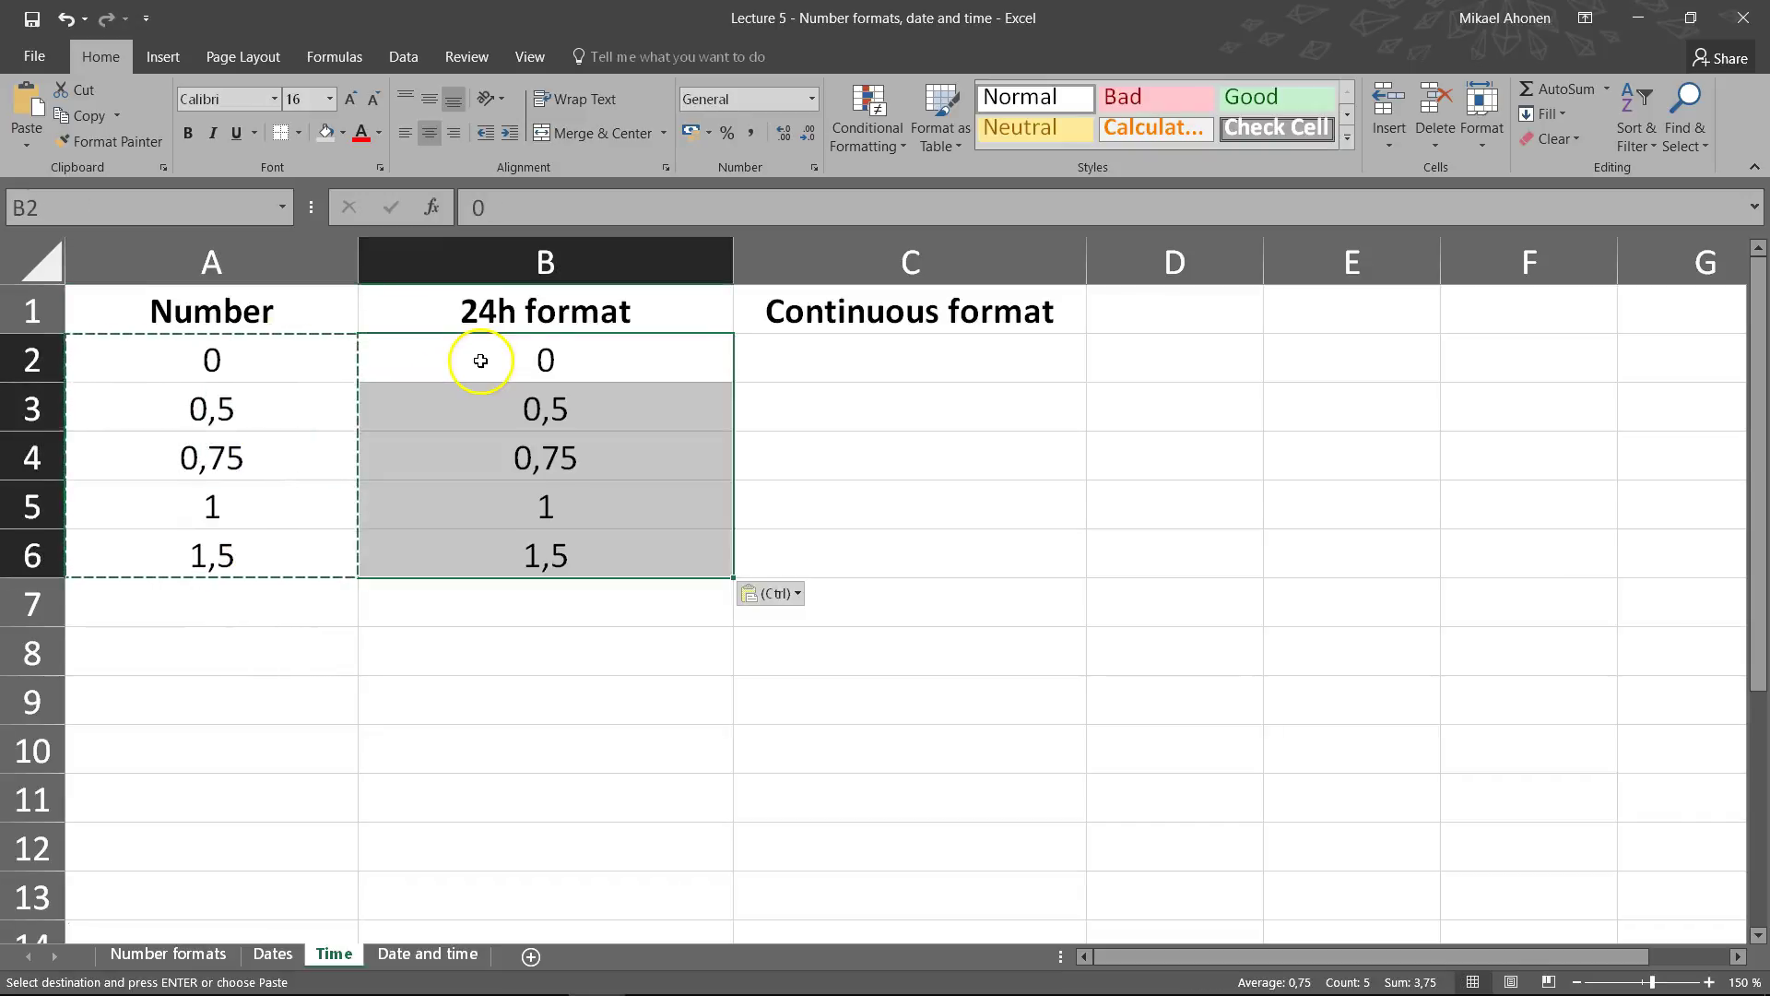
pyautogui.click(812, 98)
pyautogui.click(820, 421)
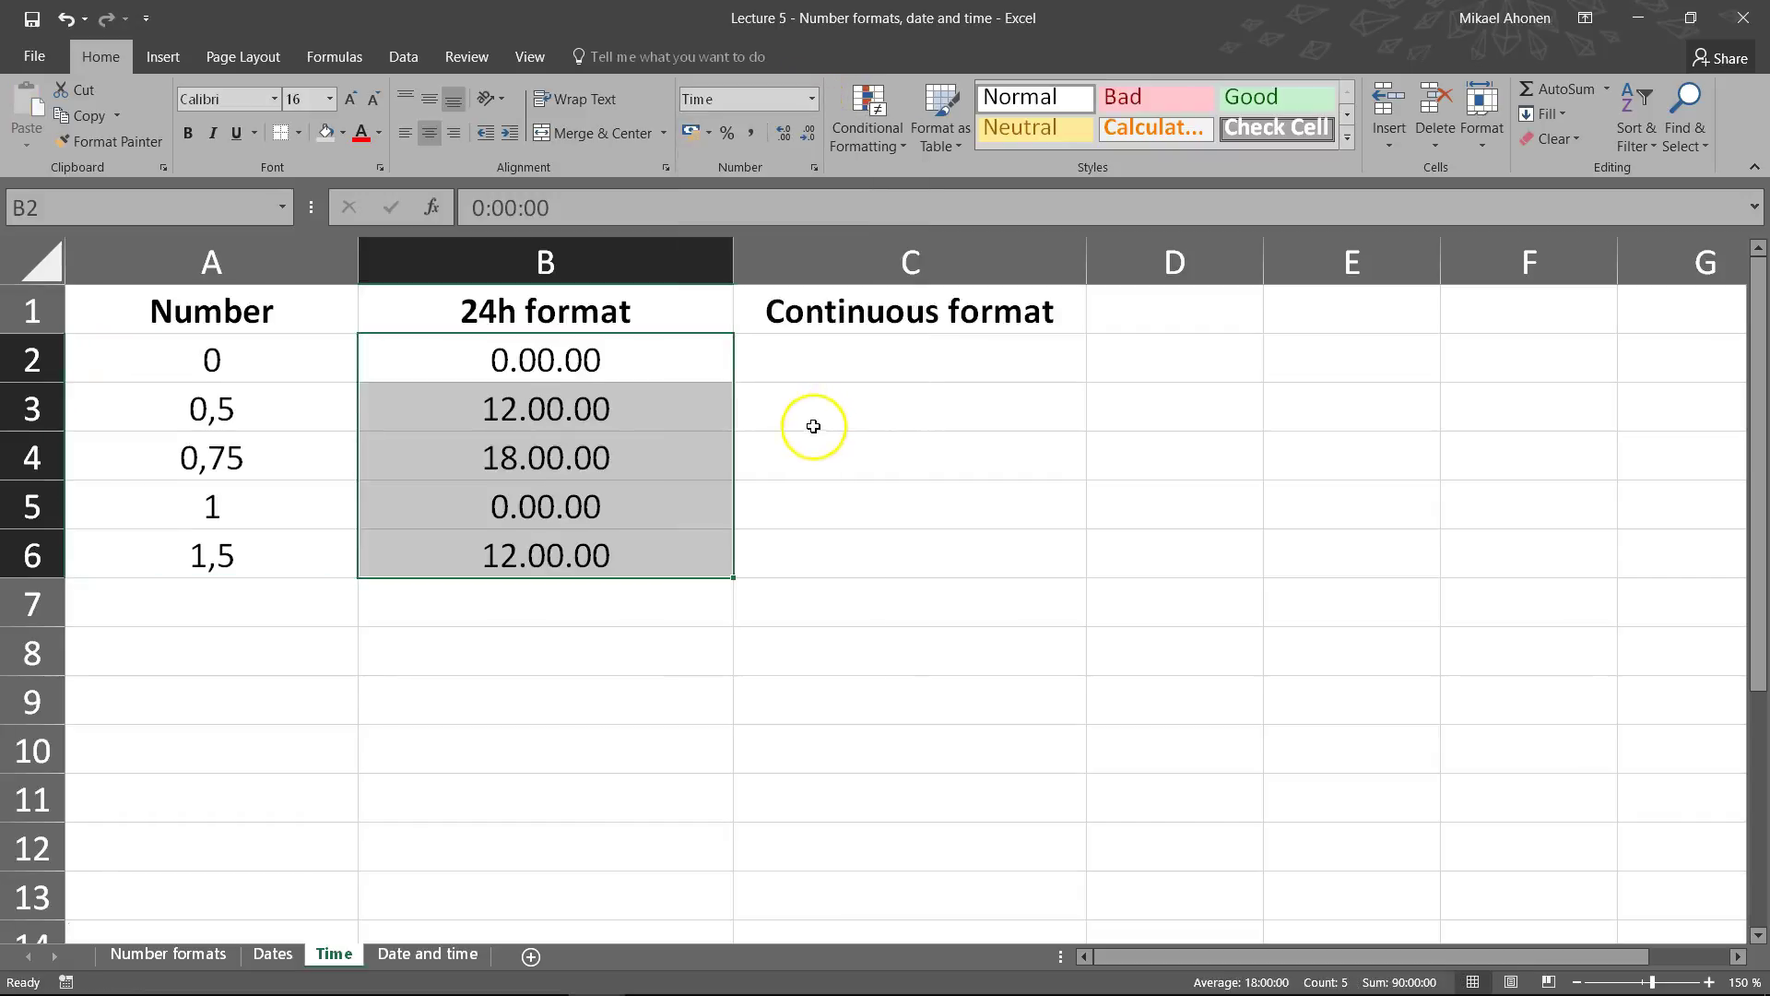
# Check the times in B3 and B6, then reselect A2:A6
pyautogui.click(638, 392)
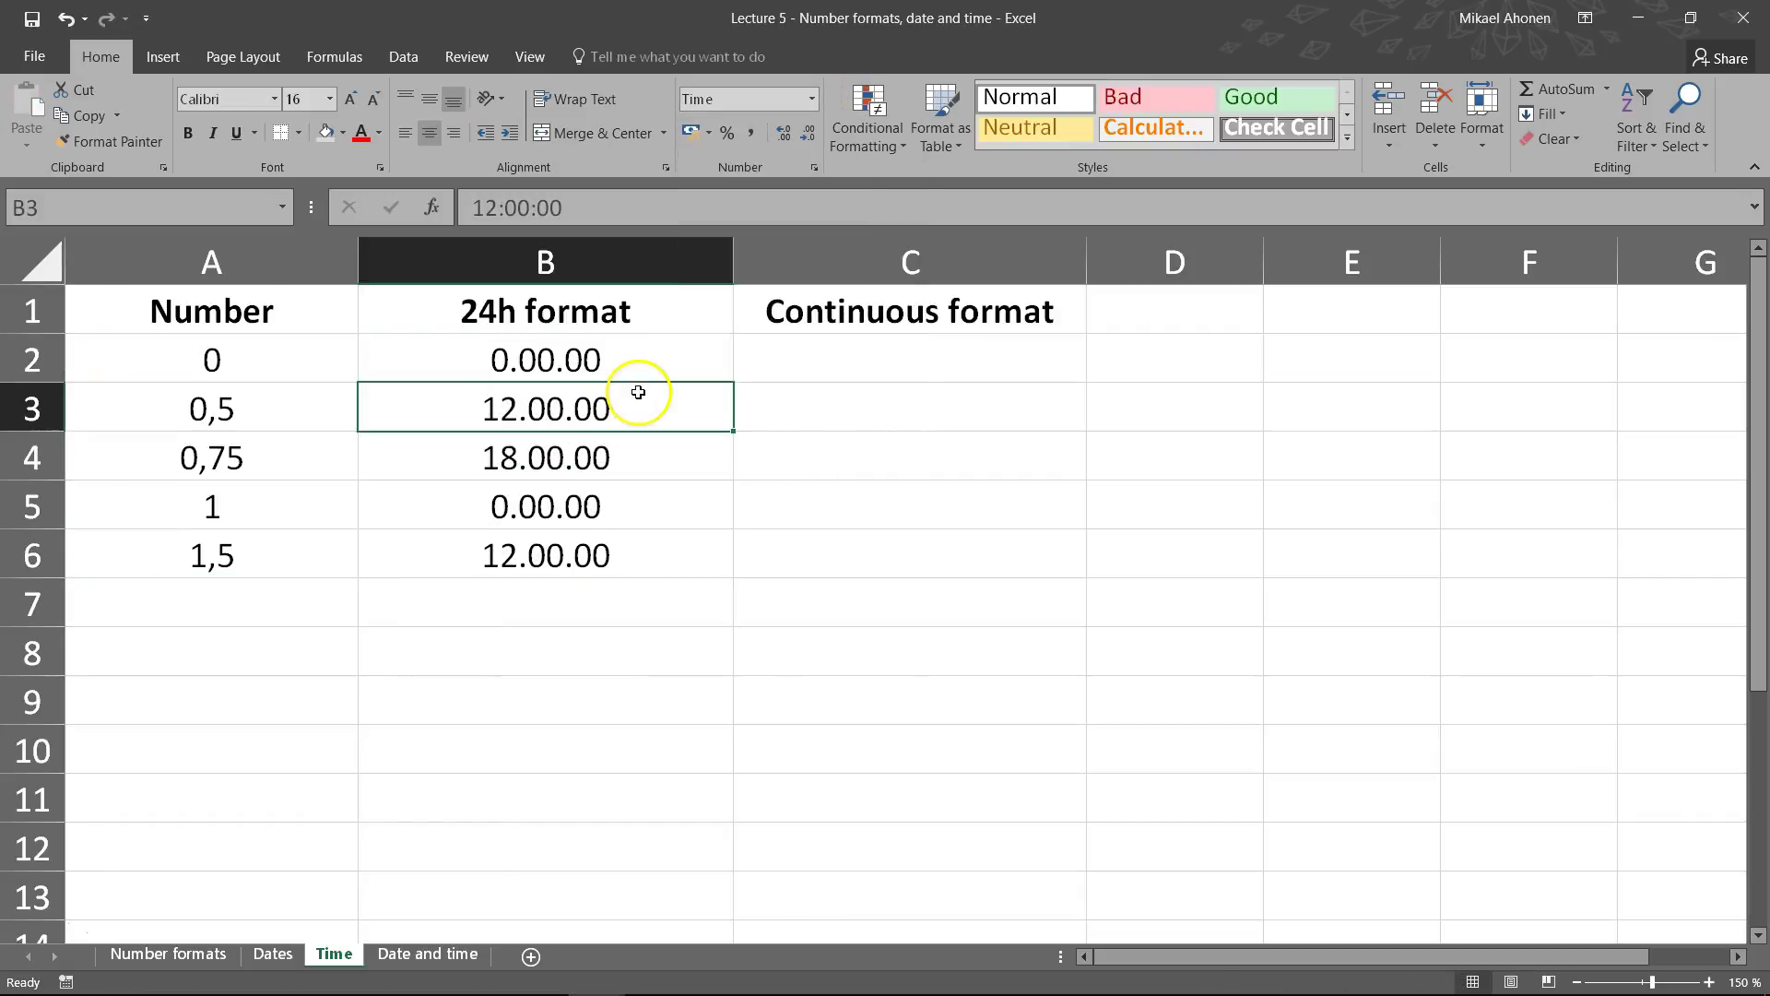
pyautogui.click(615, 556)
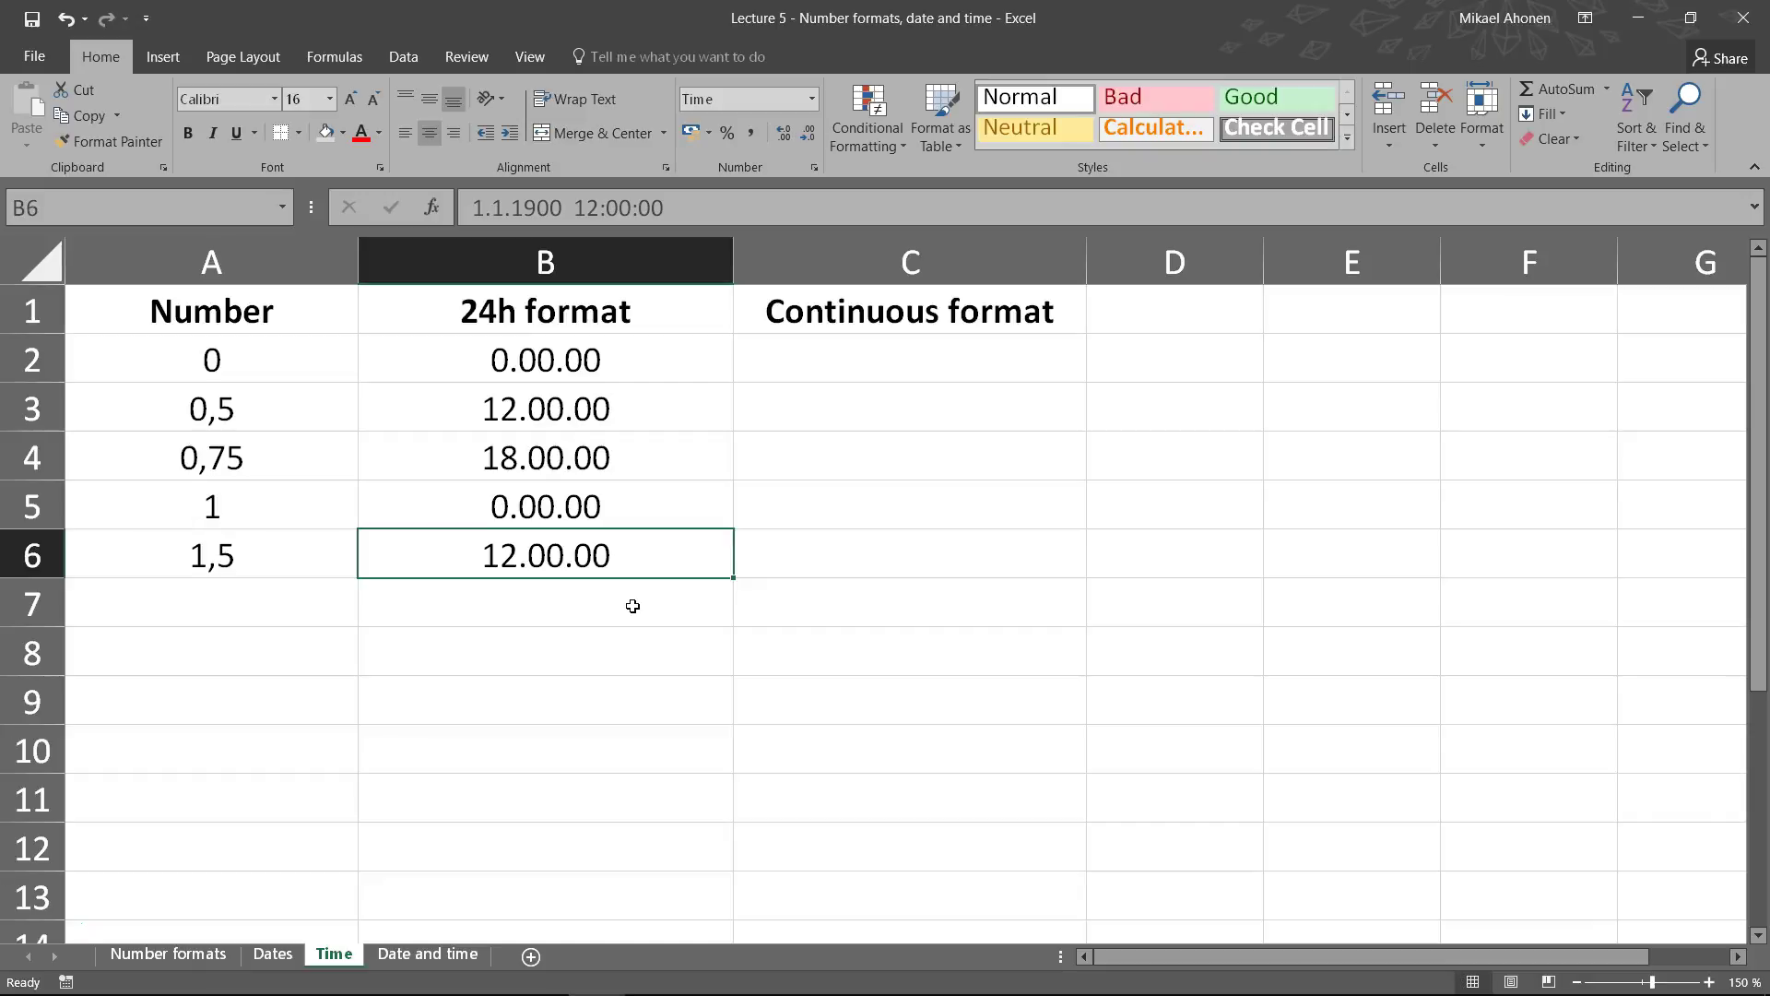
pyautogui.moveTo(308, 363); pyautogui.dragTo(296, 554)
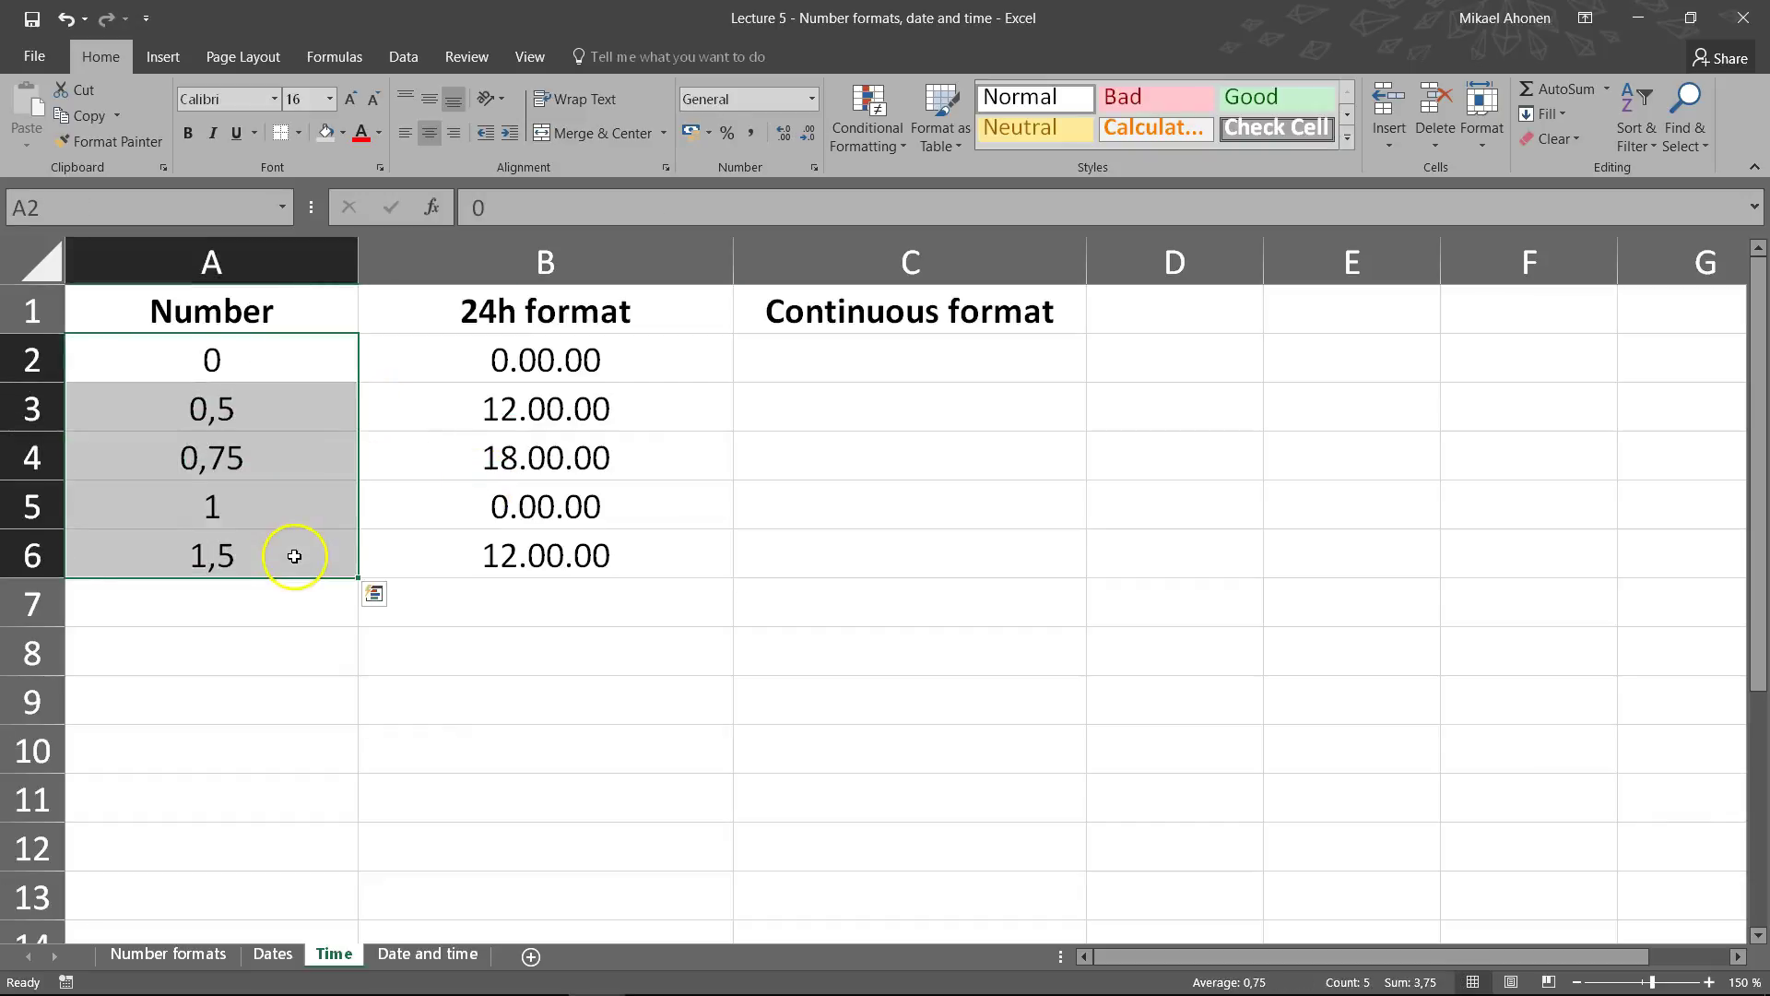
# Paste the numbers A2:A6 into the Continuous format column starting at C2
pyautogui.hotkey('ctrl', 'c')
pyautogui.click(880, 359)
pyautogui.hotkey('ctrl', 'v')
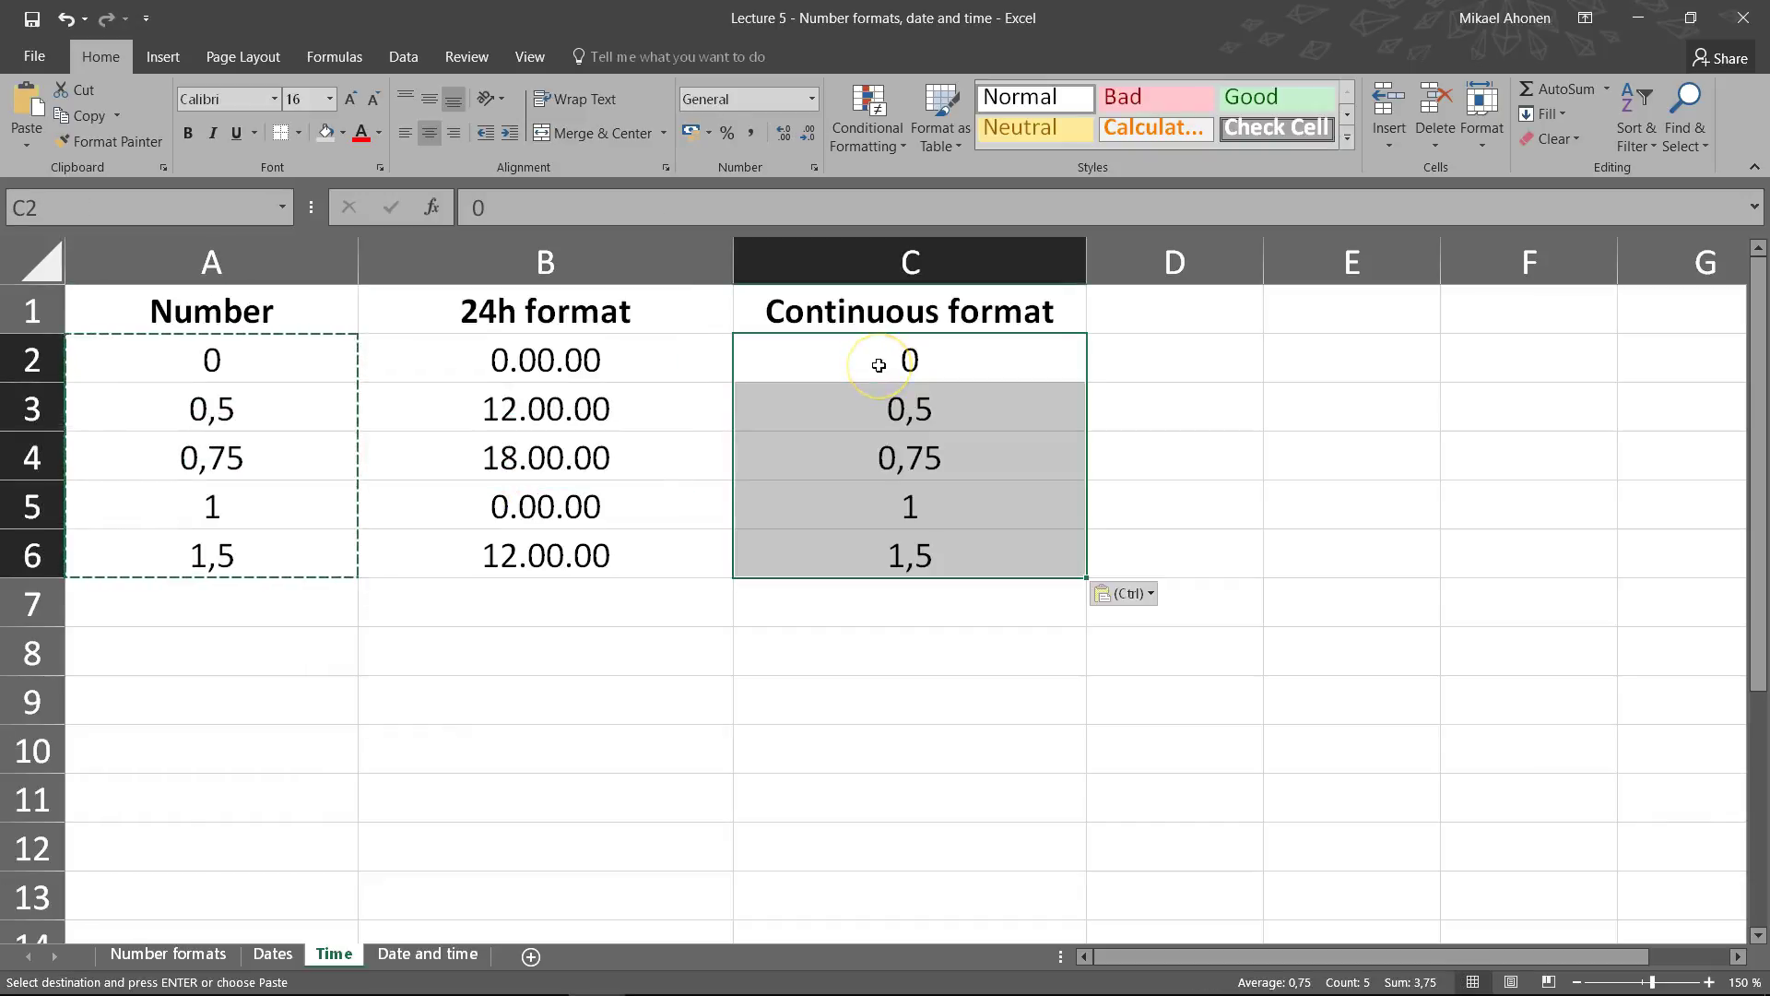
pyautogui.press('Escape')
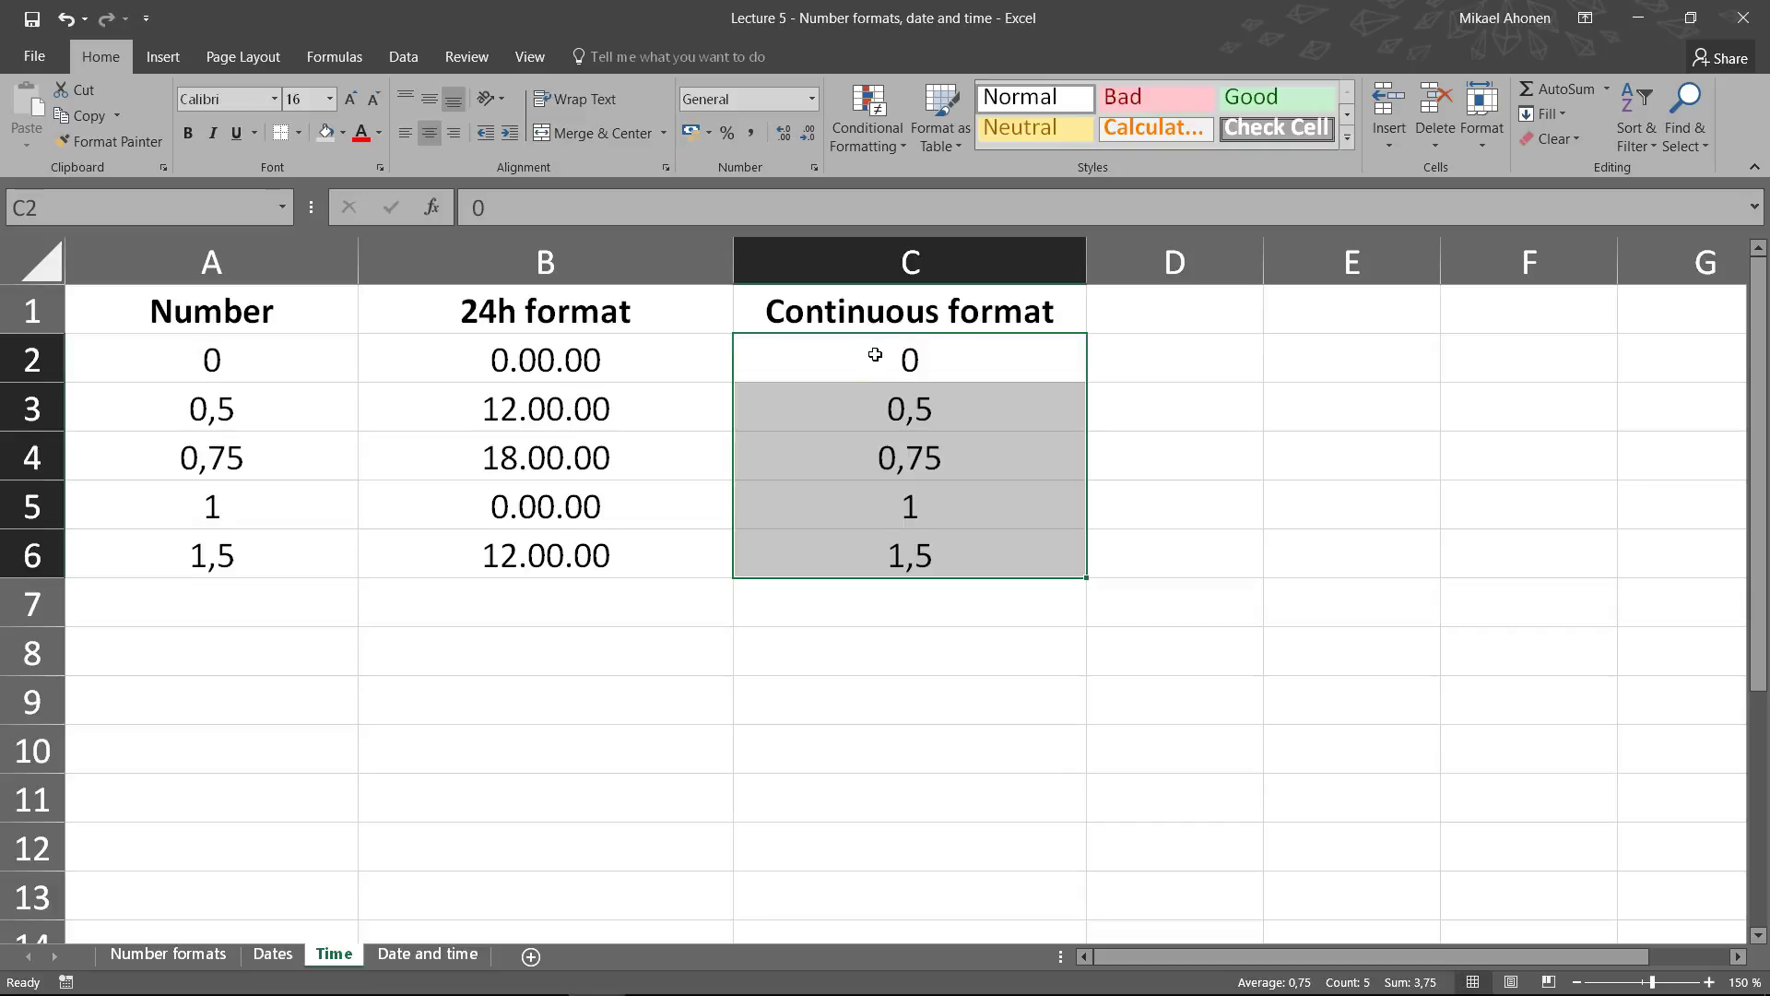
# Format C2:C6 with the 37:30:55 Time type so 1,5 shows 36:00:00
pyautogui.rightClick(875, 355)
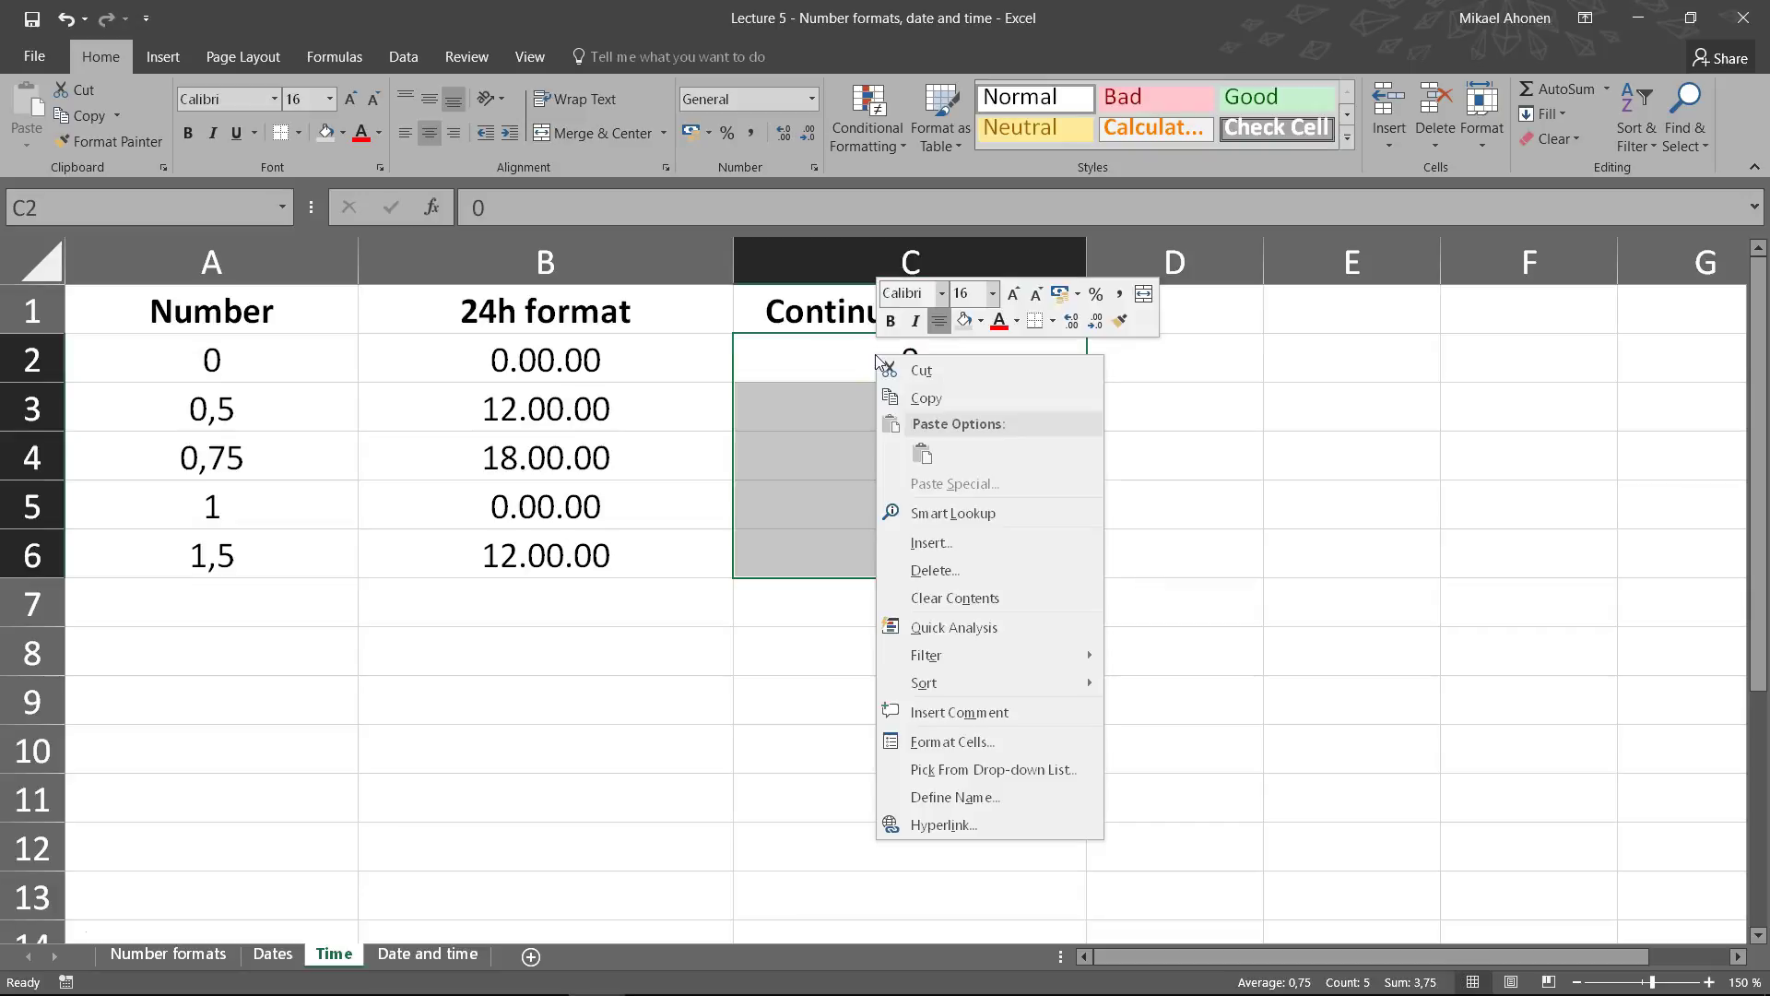
pyautogui.click(1002, 752)
pyautogui.click(756, 624)
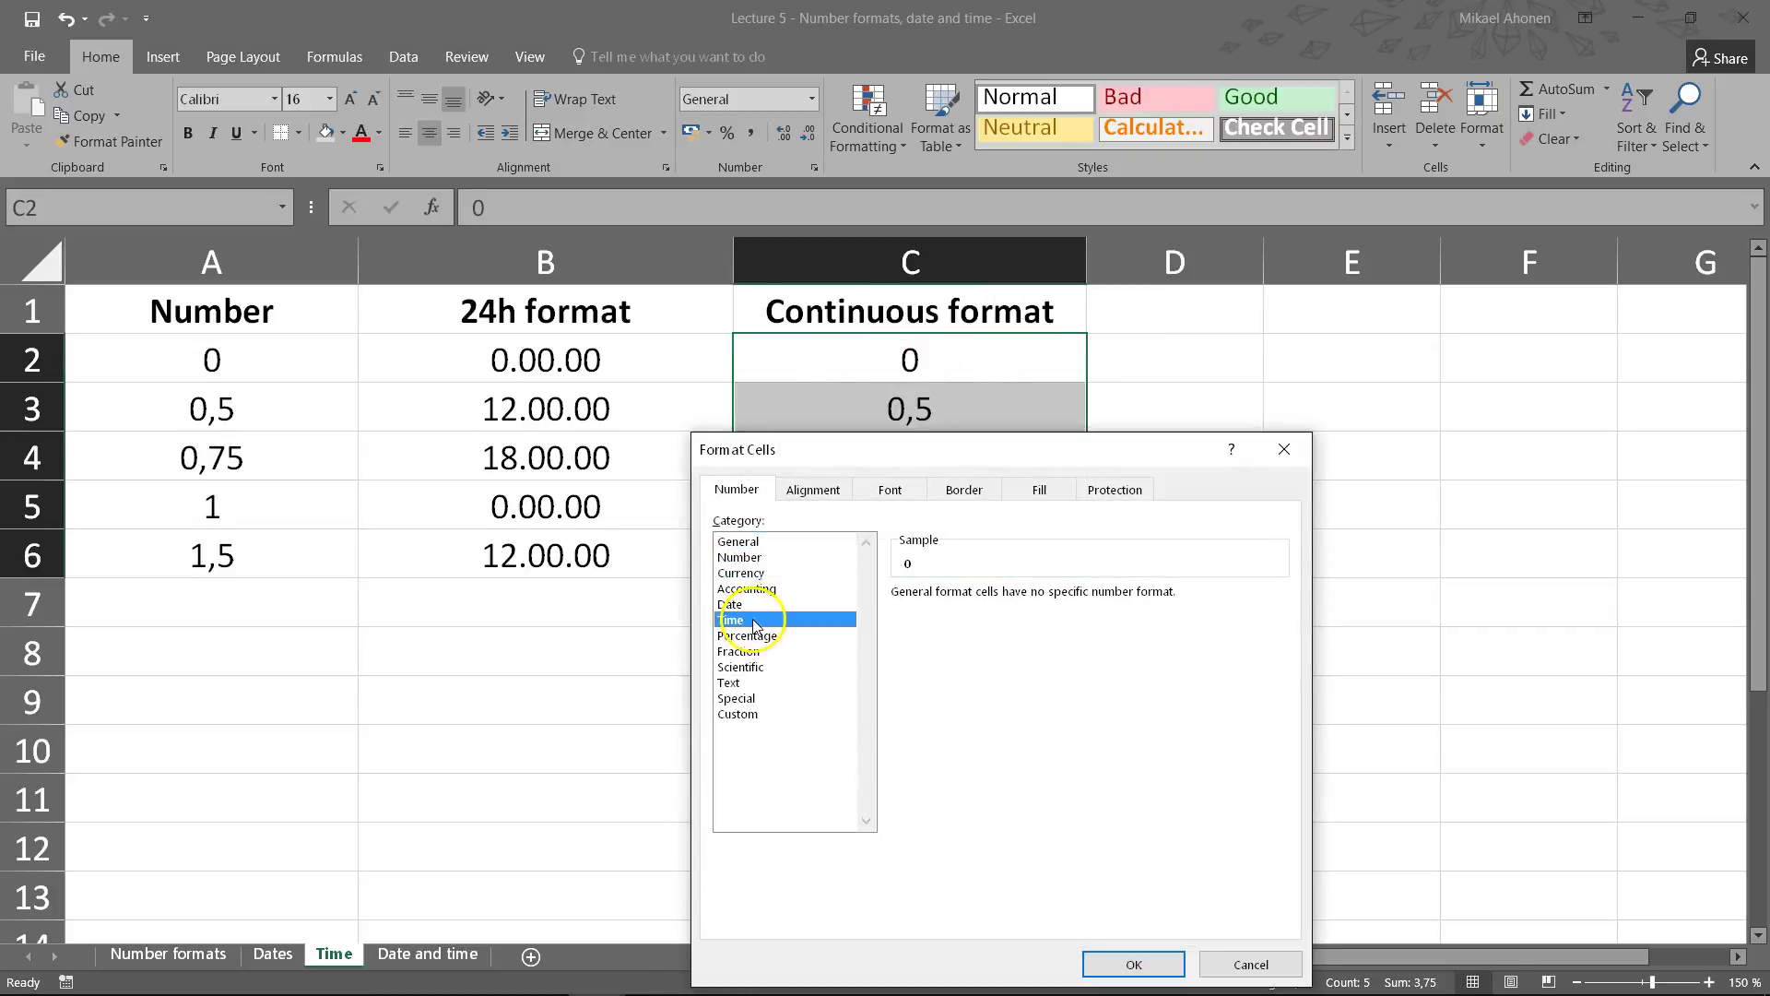
pyautogui.click(929, 707)
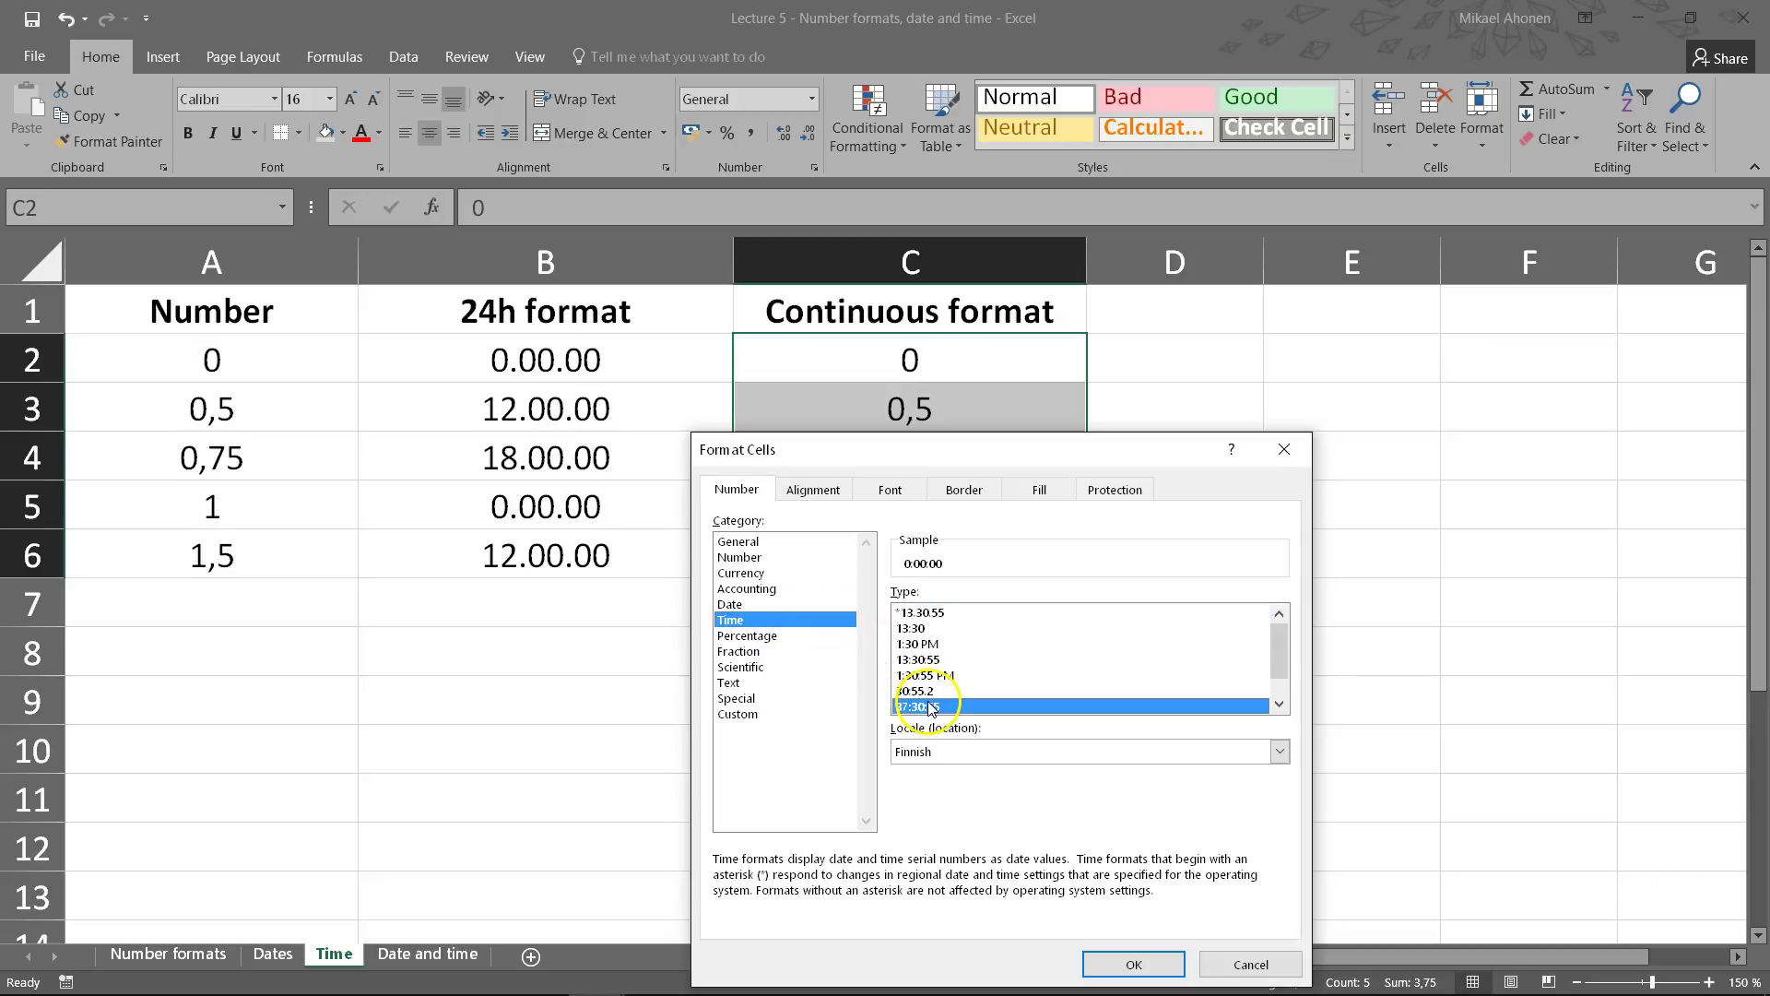
pyautogui.click(1129, 961)
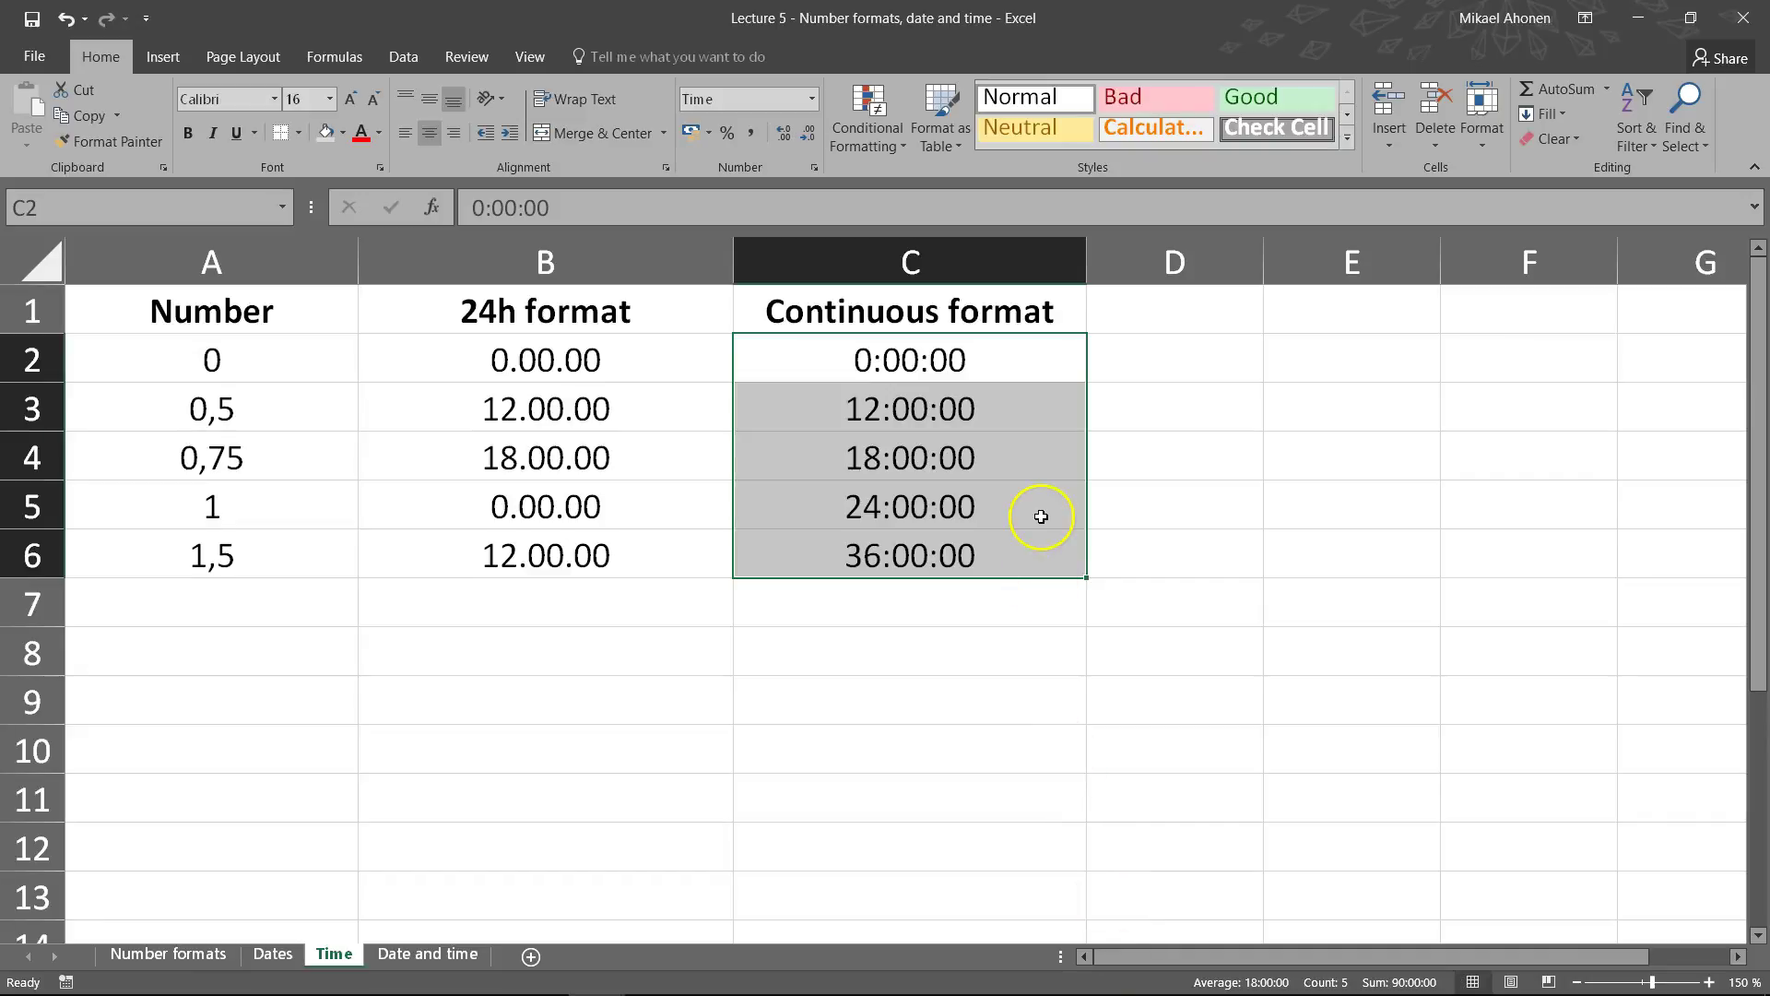
pyautogui.click(1024, 388)
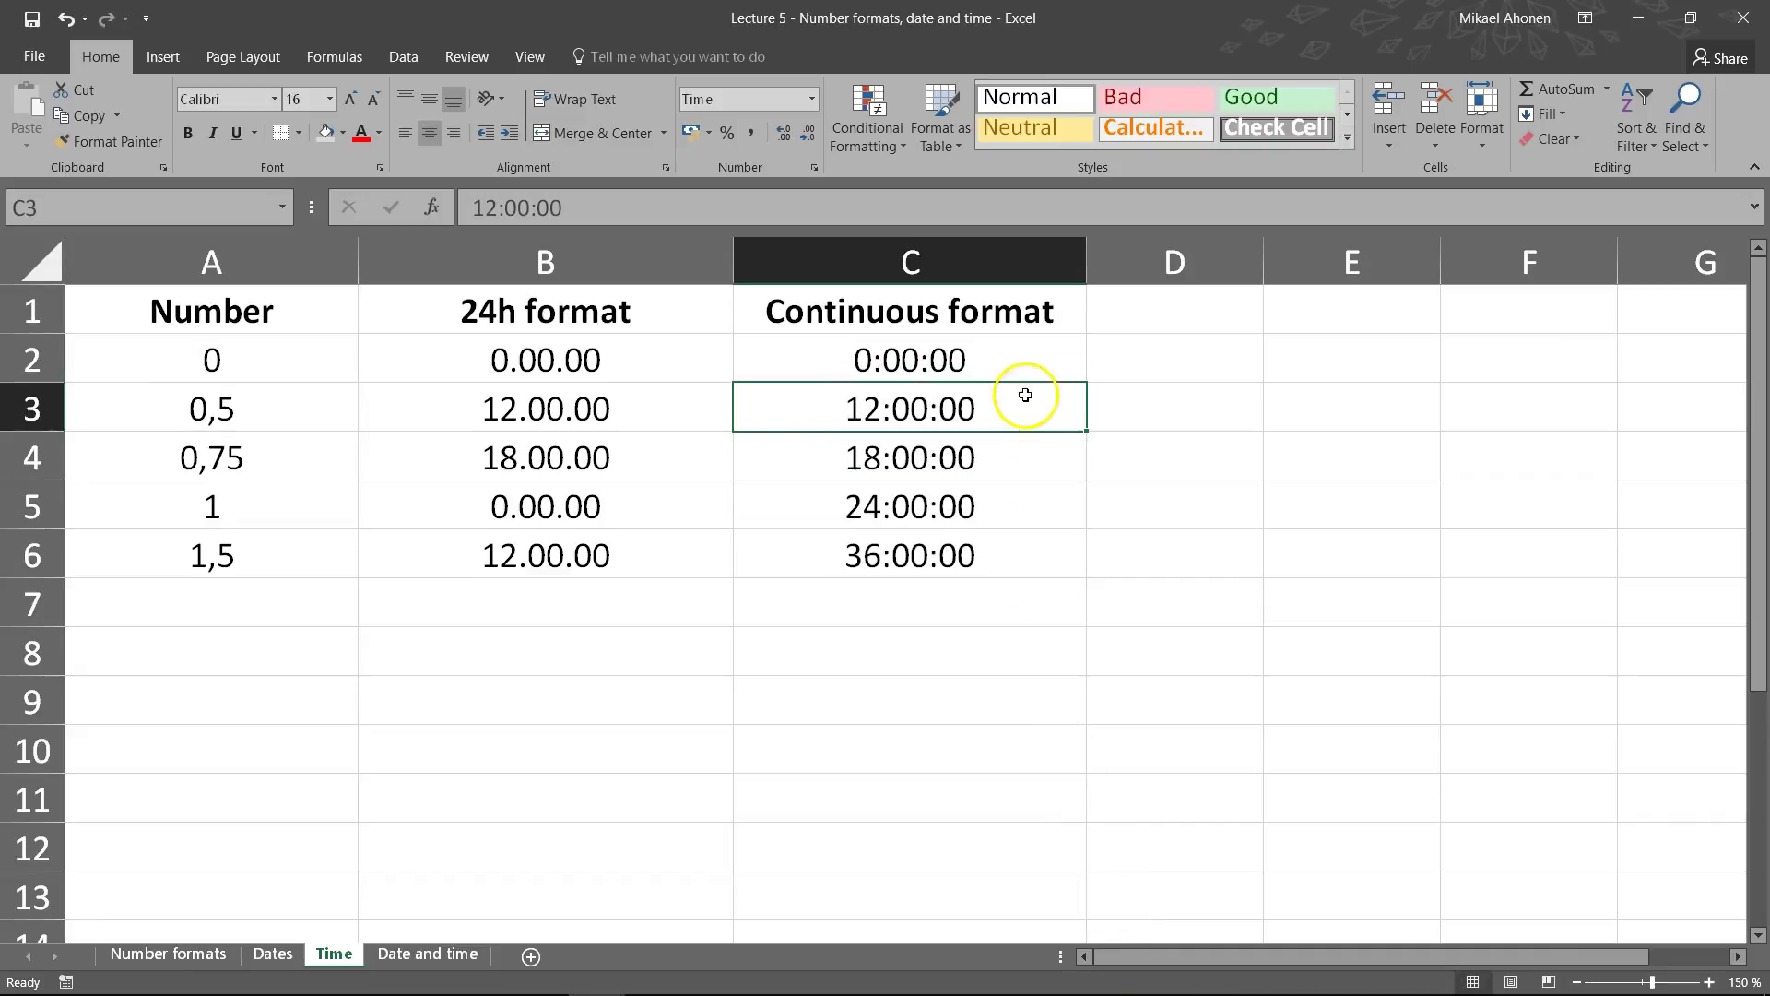
pyautogui.click(1012, 553)
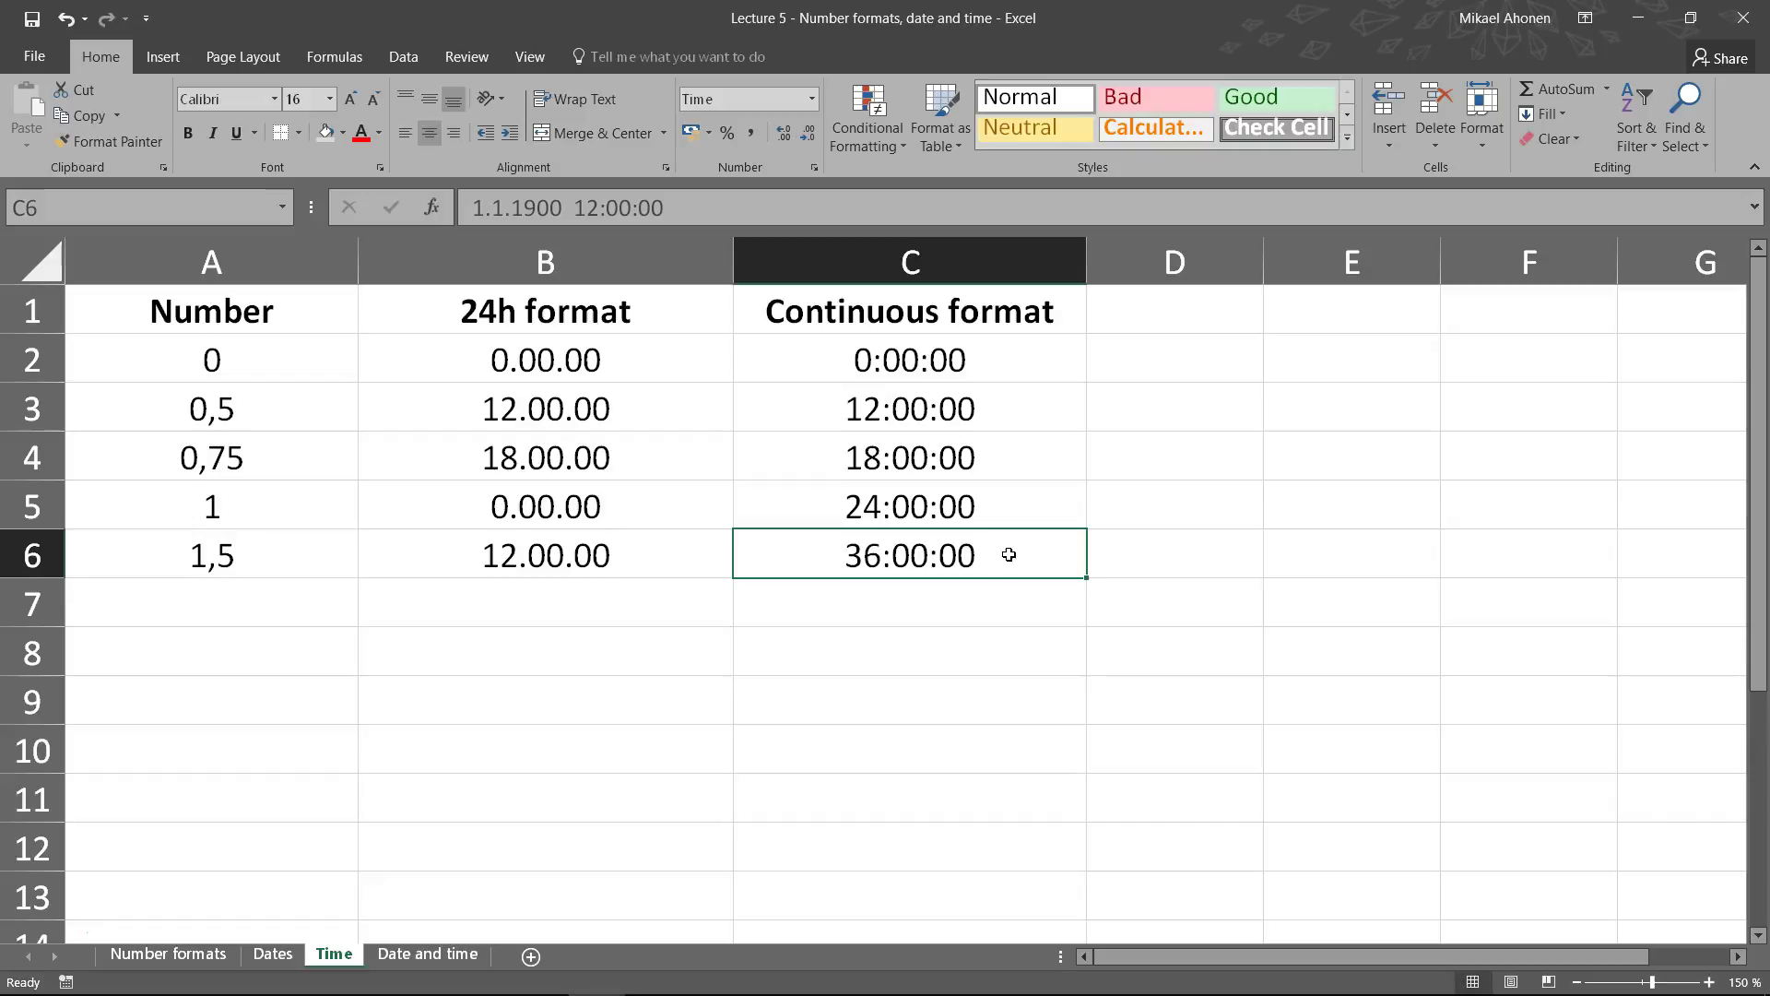
# On the Date and time sheet, enter 9.11.1989 0:00:00 as the event date in A4
pyautogui.click(440, 963)
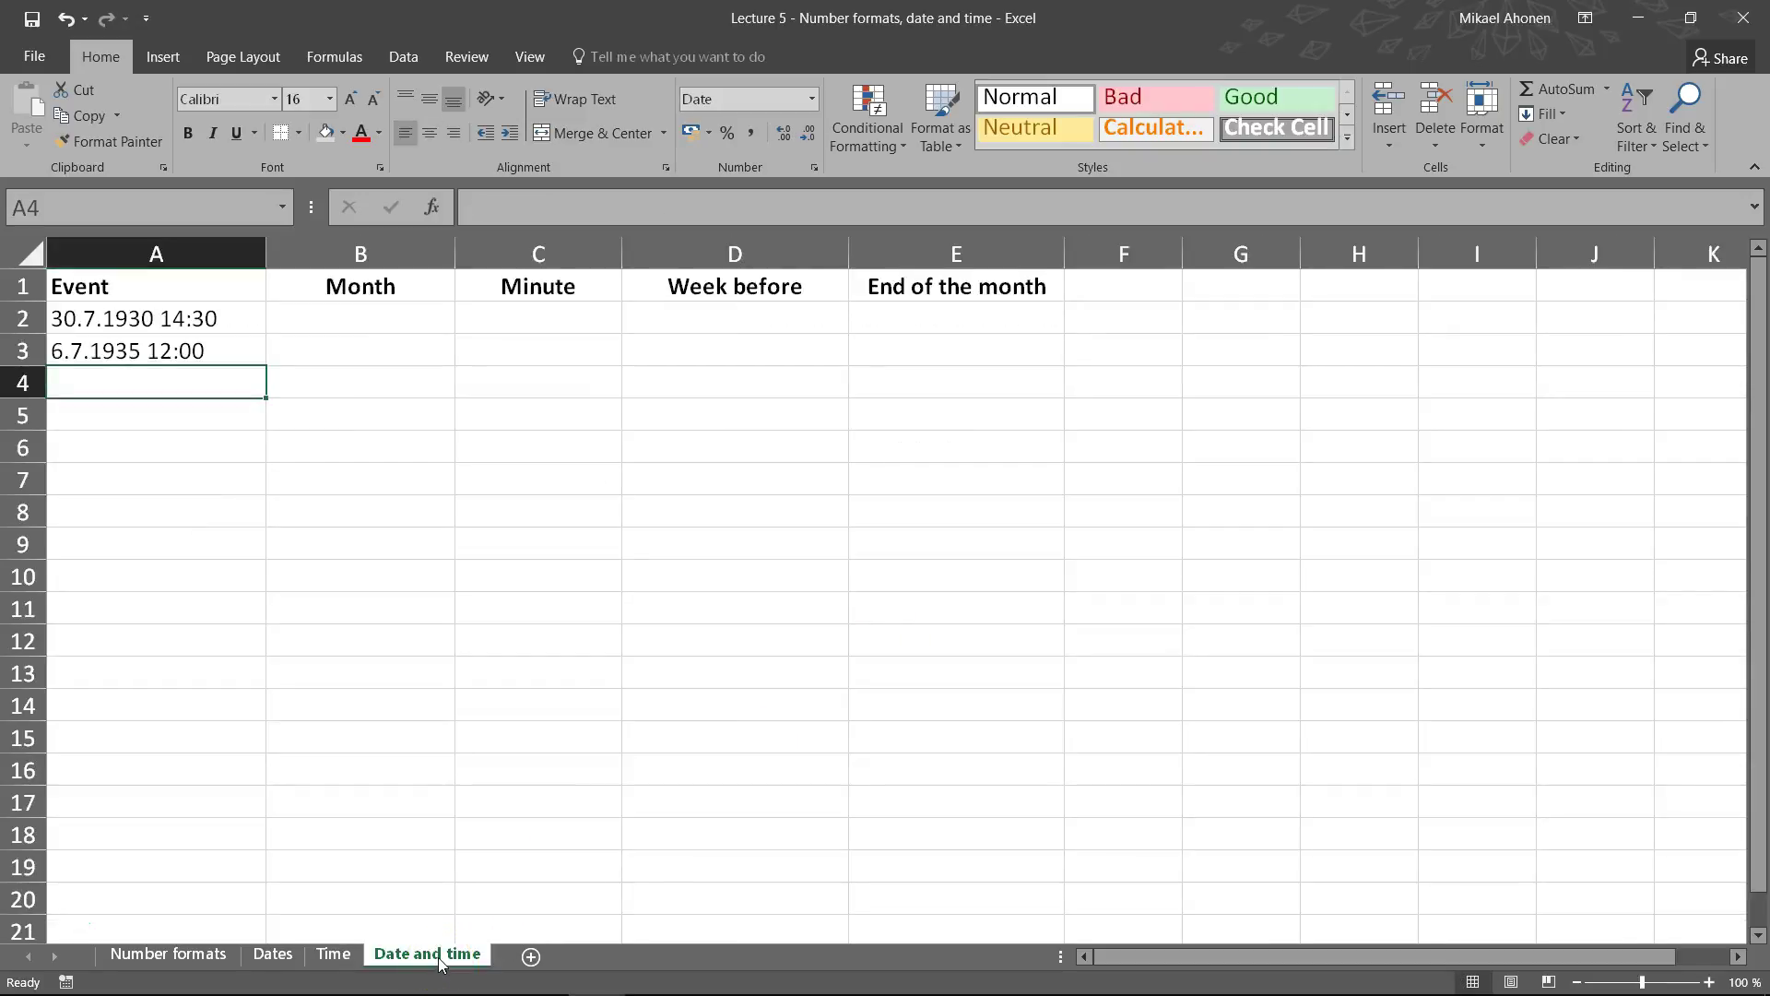
pyautogui.doubleClick(201, 380)
pyautogui.write('9.11.1989  0:')
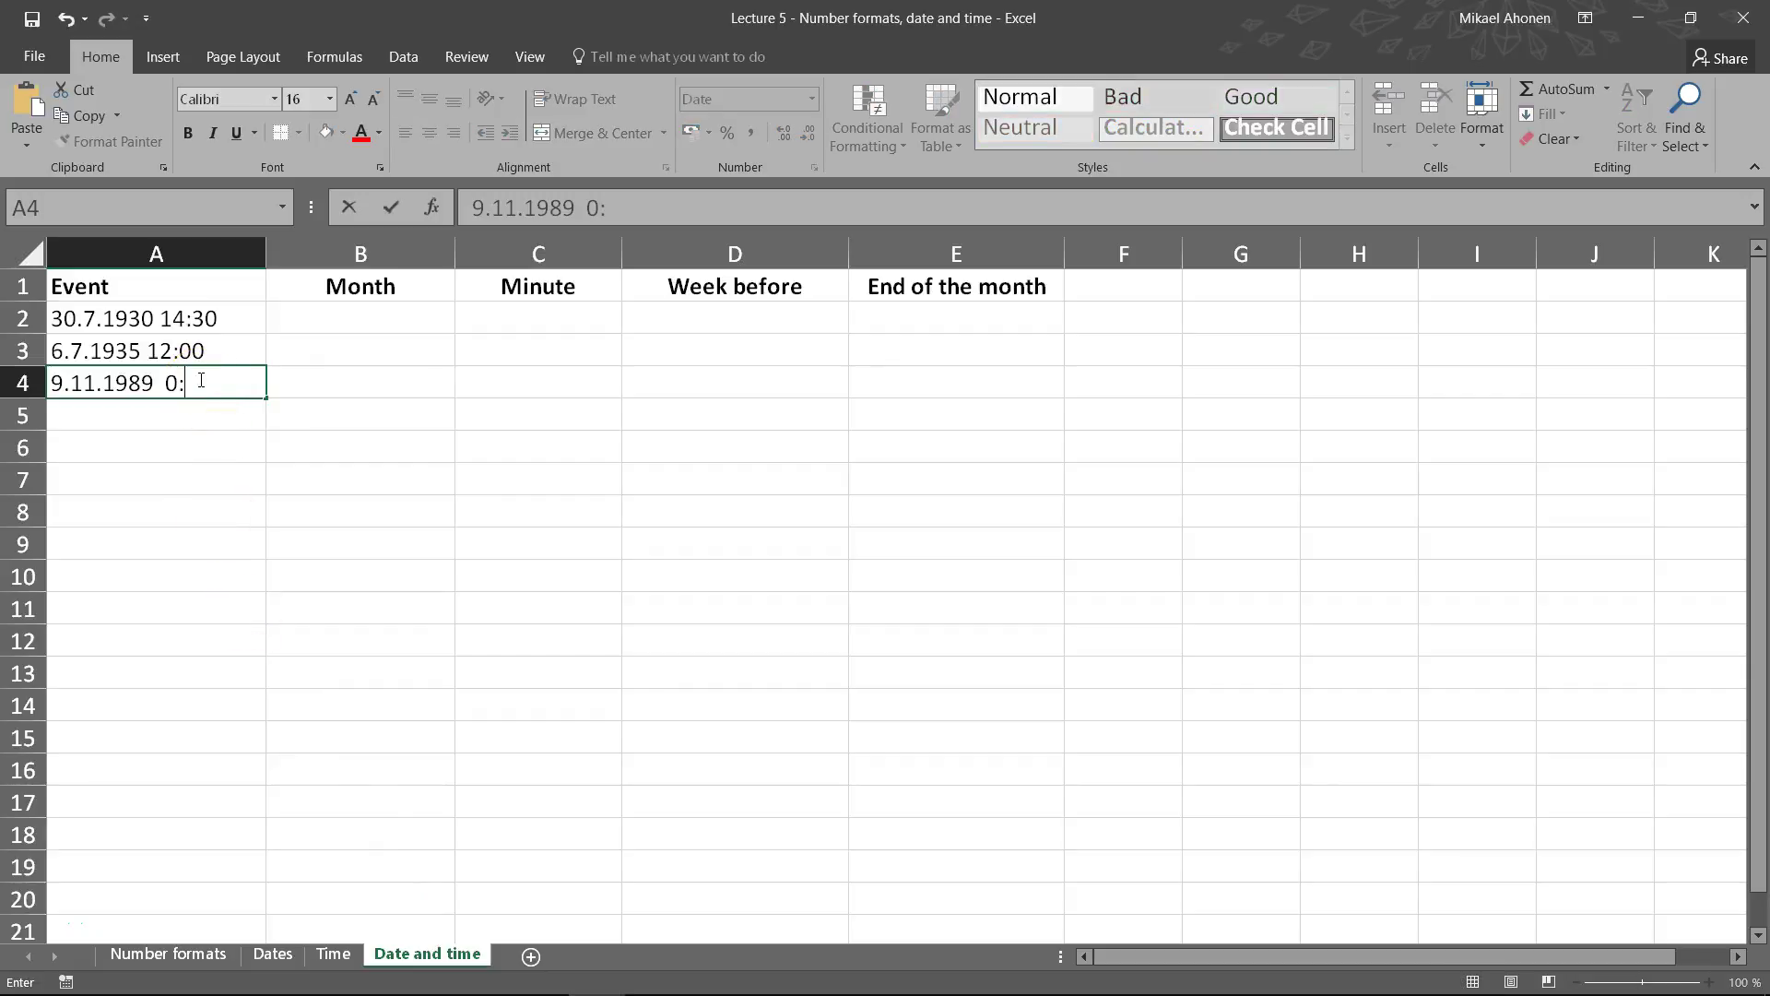
pyautogui.write('00:00')
pyautogui.press('Tab')
# Preview the event dates A2:A4 in Number format, then undo it
pyautogui.moveTo(190, 316); pyautogui.dragTo(195, 379)
pyautogui.click(811, 99)
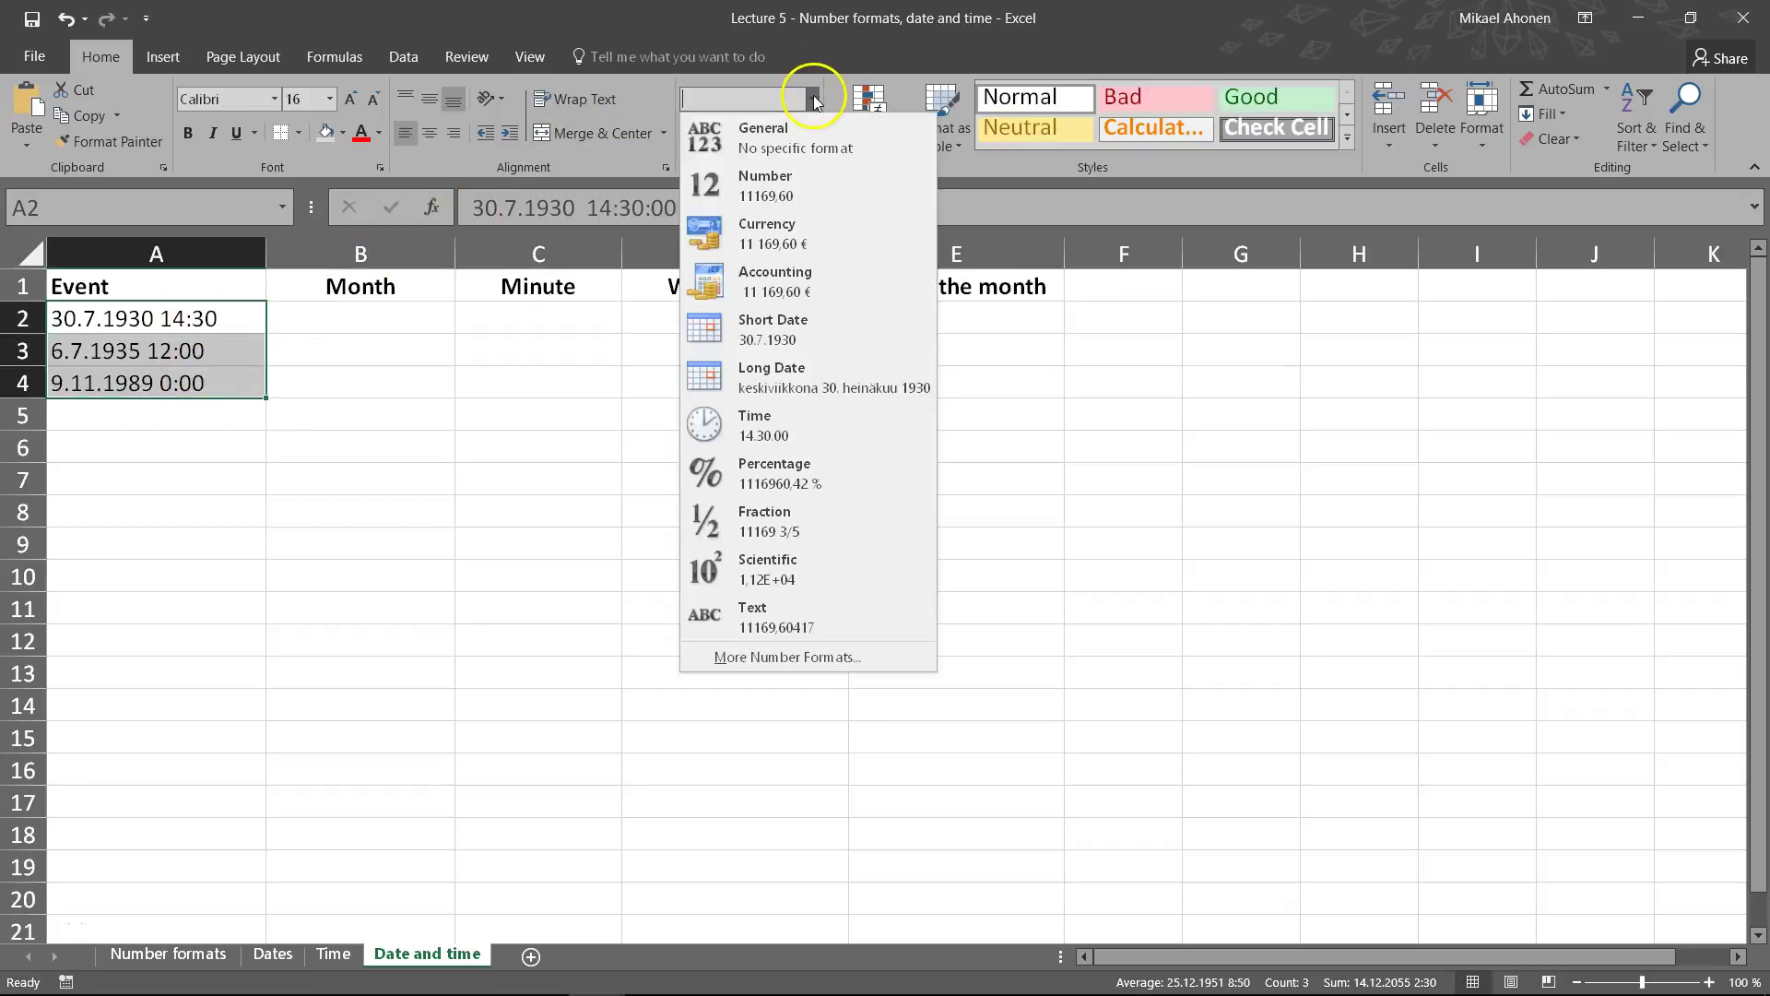
pyautogui.click(801, 180)
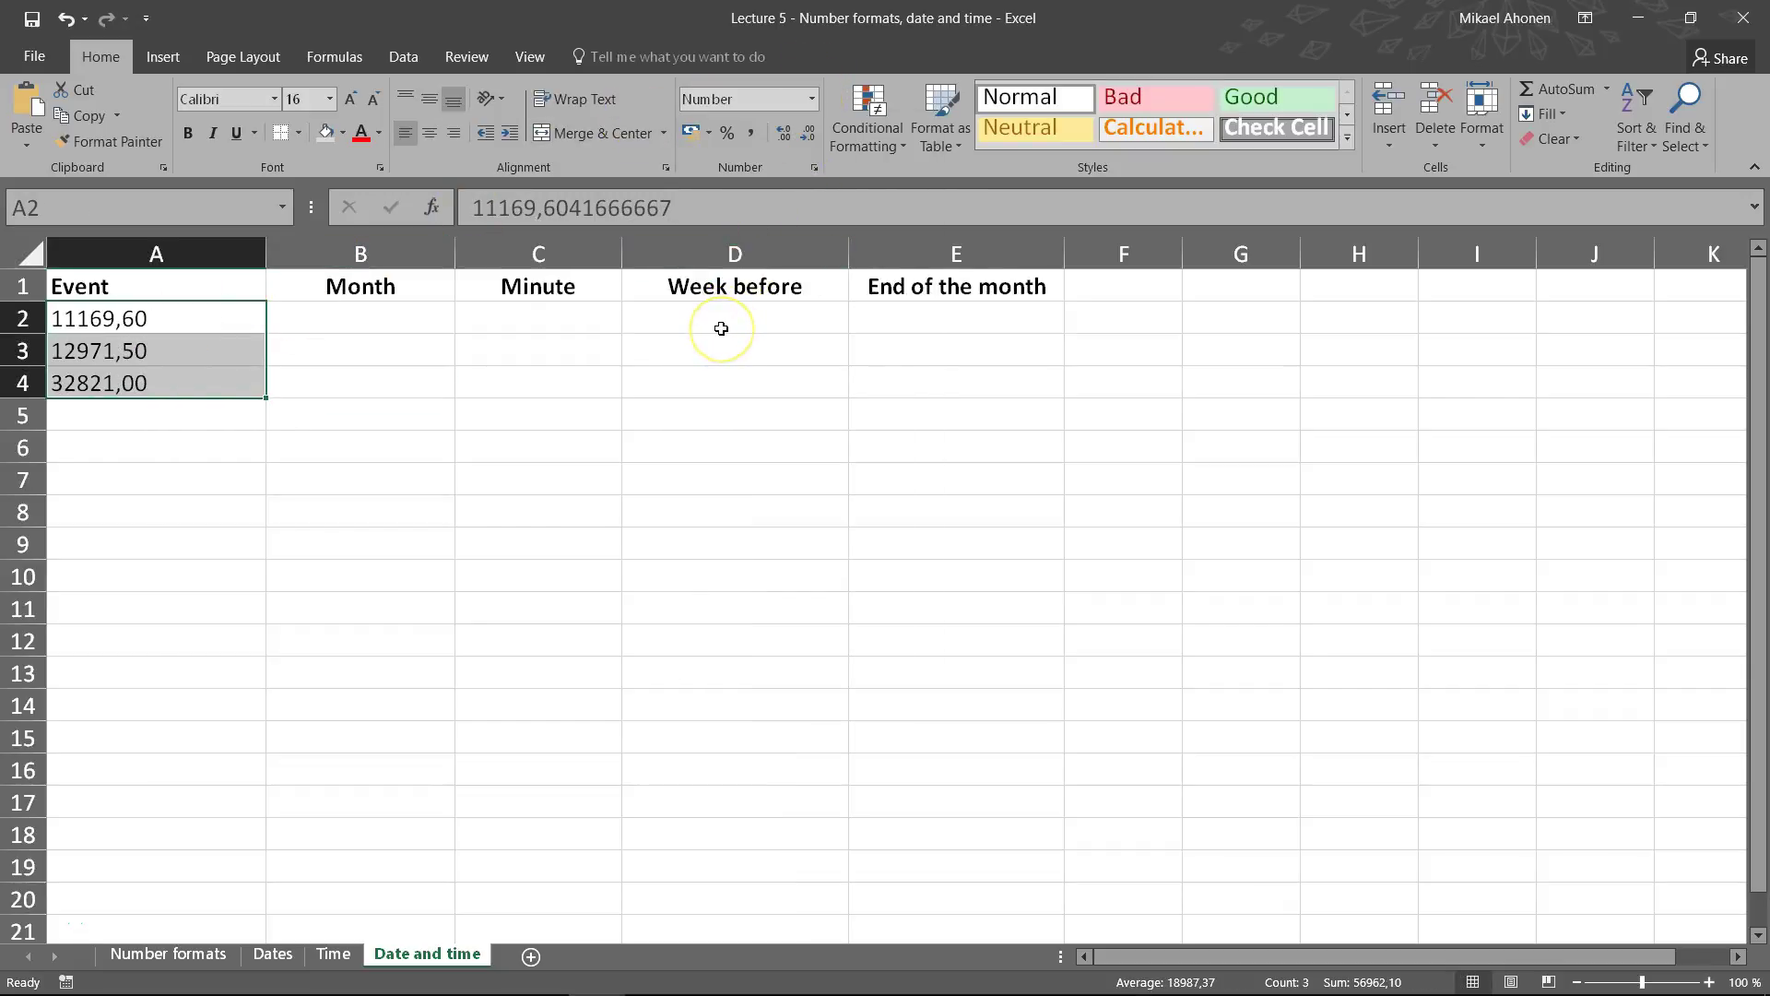
pyautogui.hotkey('ctrl', 'z')
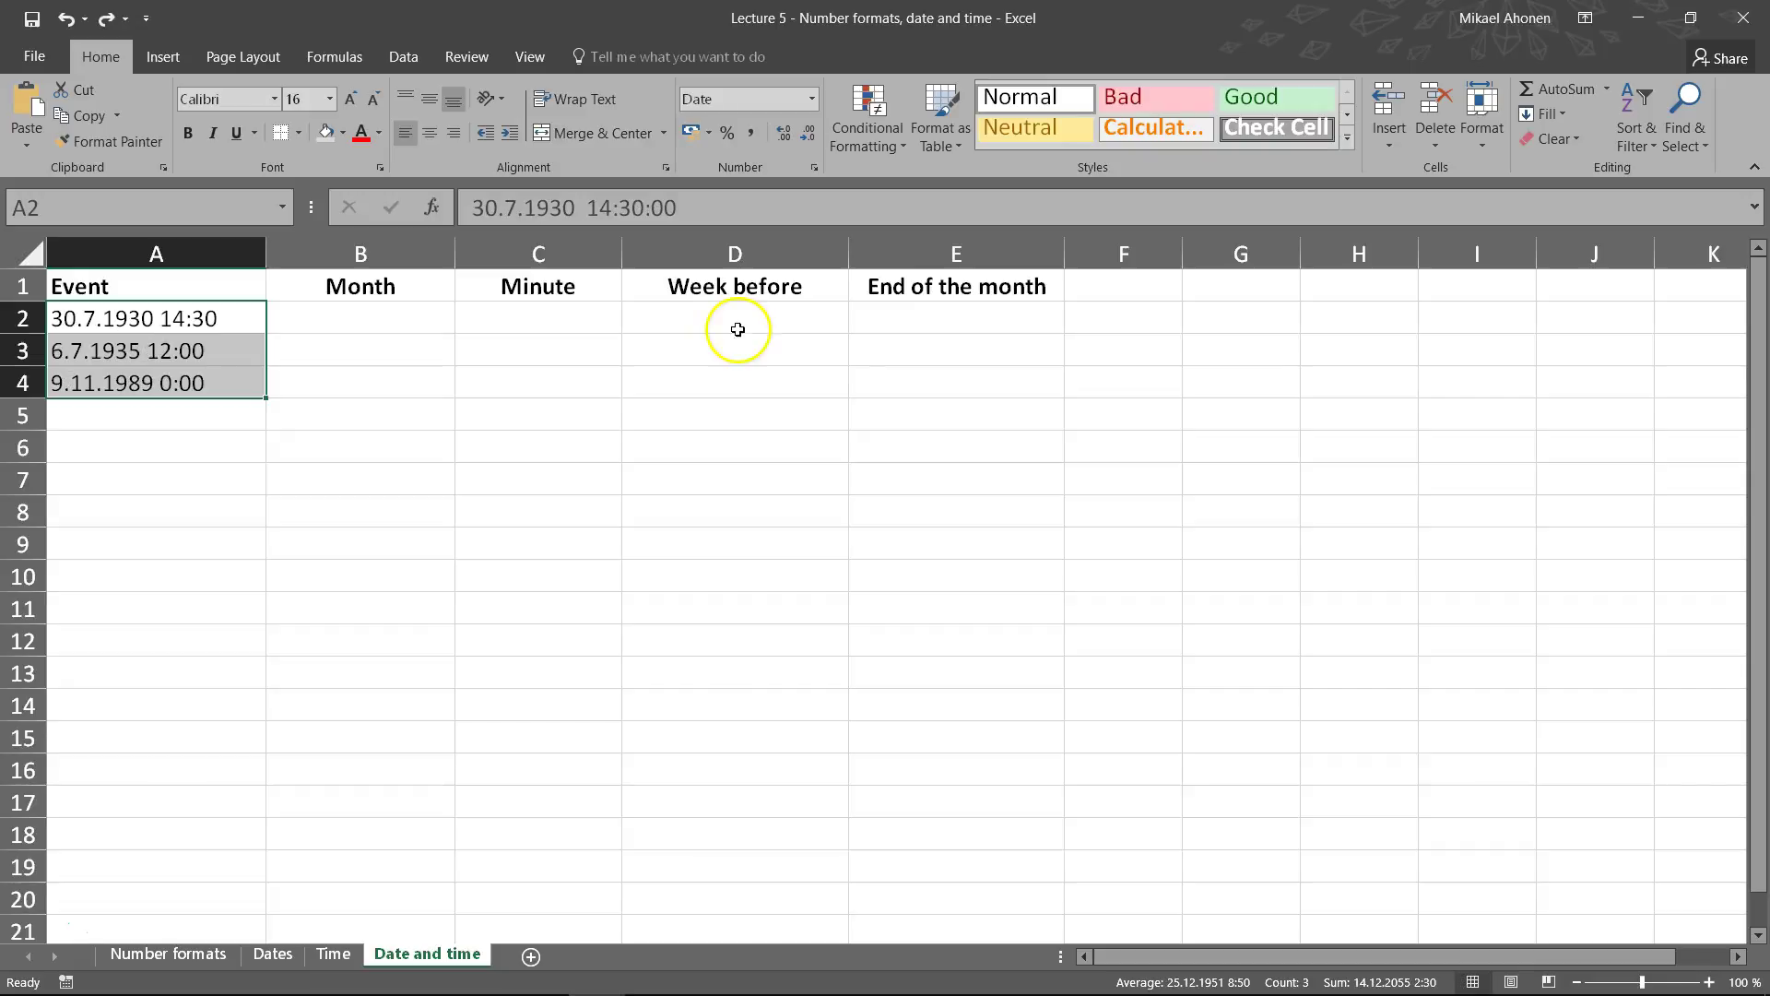
pyautogui.moveTo(427, 288); pyautogui.dragTo(937, 391)
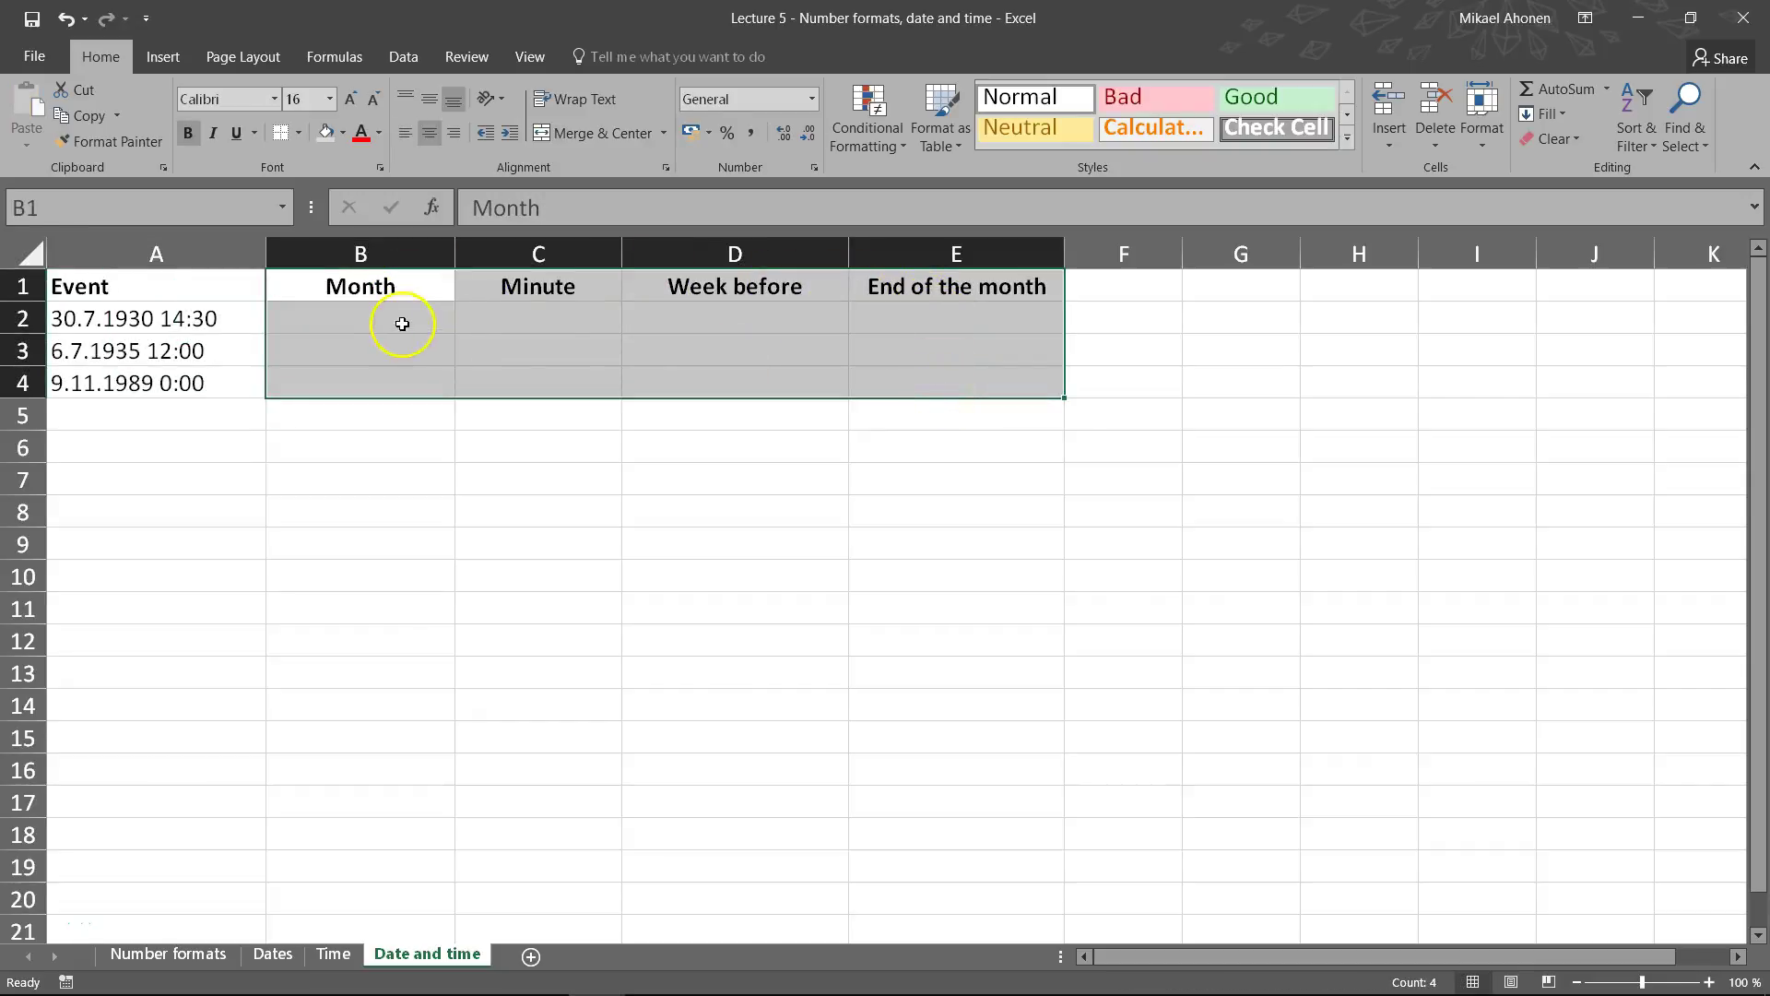
# Enter =MONTH(A2) in B2 and =MINUTE(A2) in C2
pyautogui.click(374, 318)
pyautogui.write('=mon')
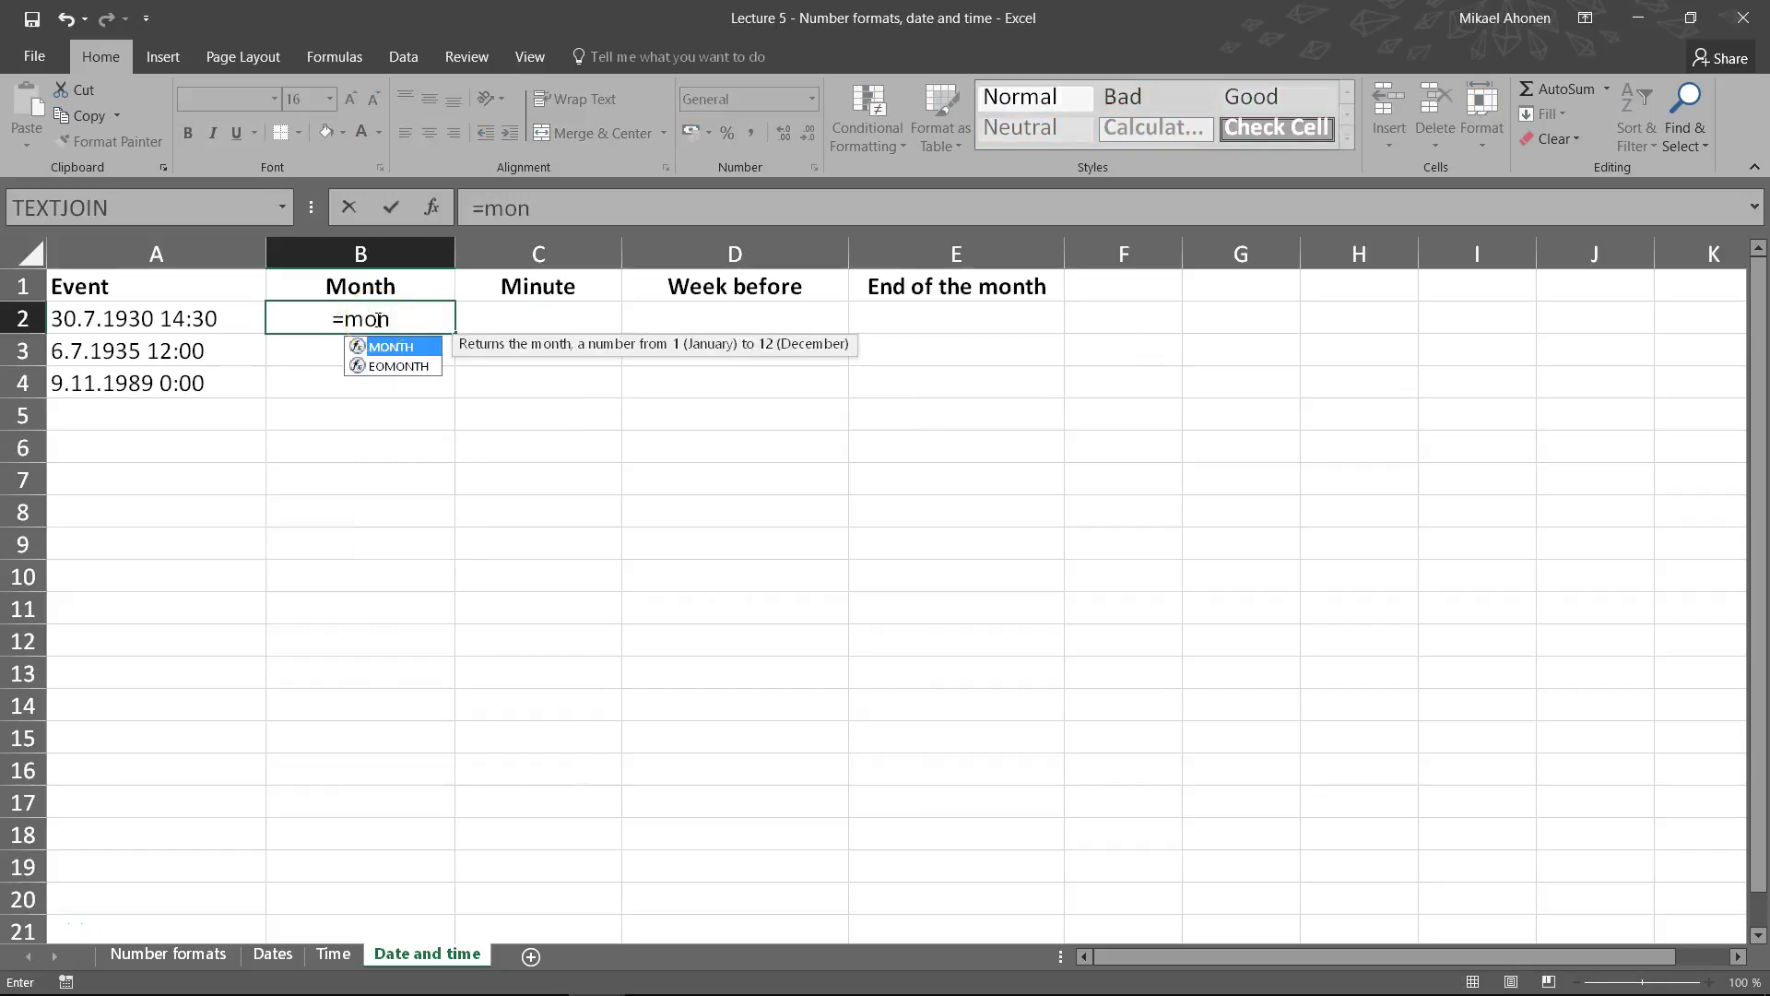
pyautogui.press('Tab')
pyautogui.write('a2)')
pyautogui.press('Tab')
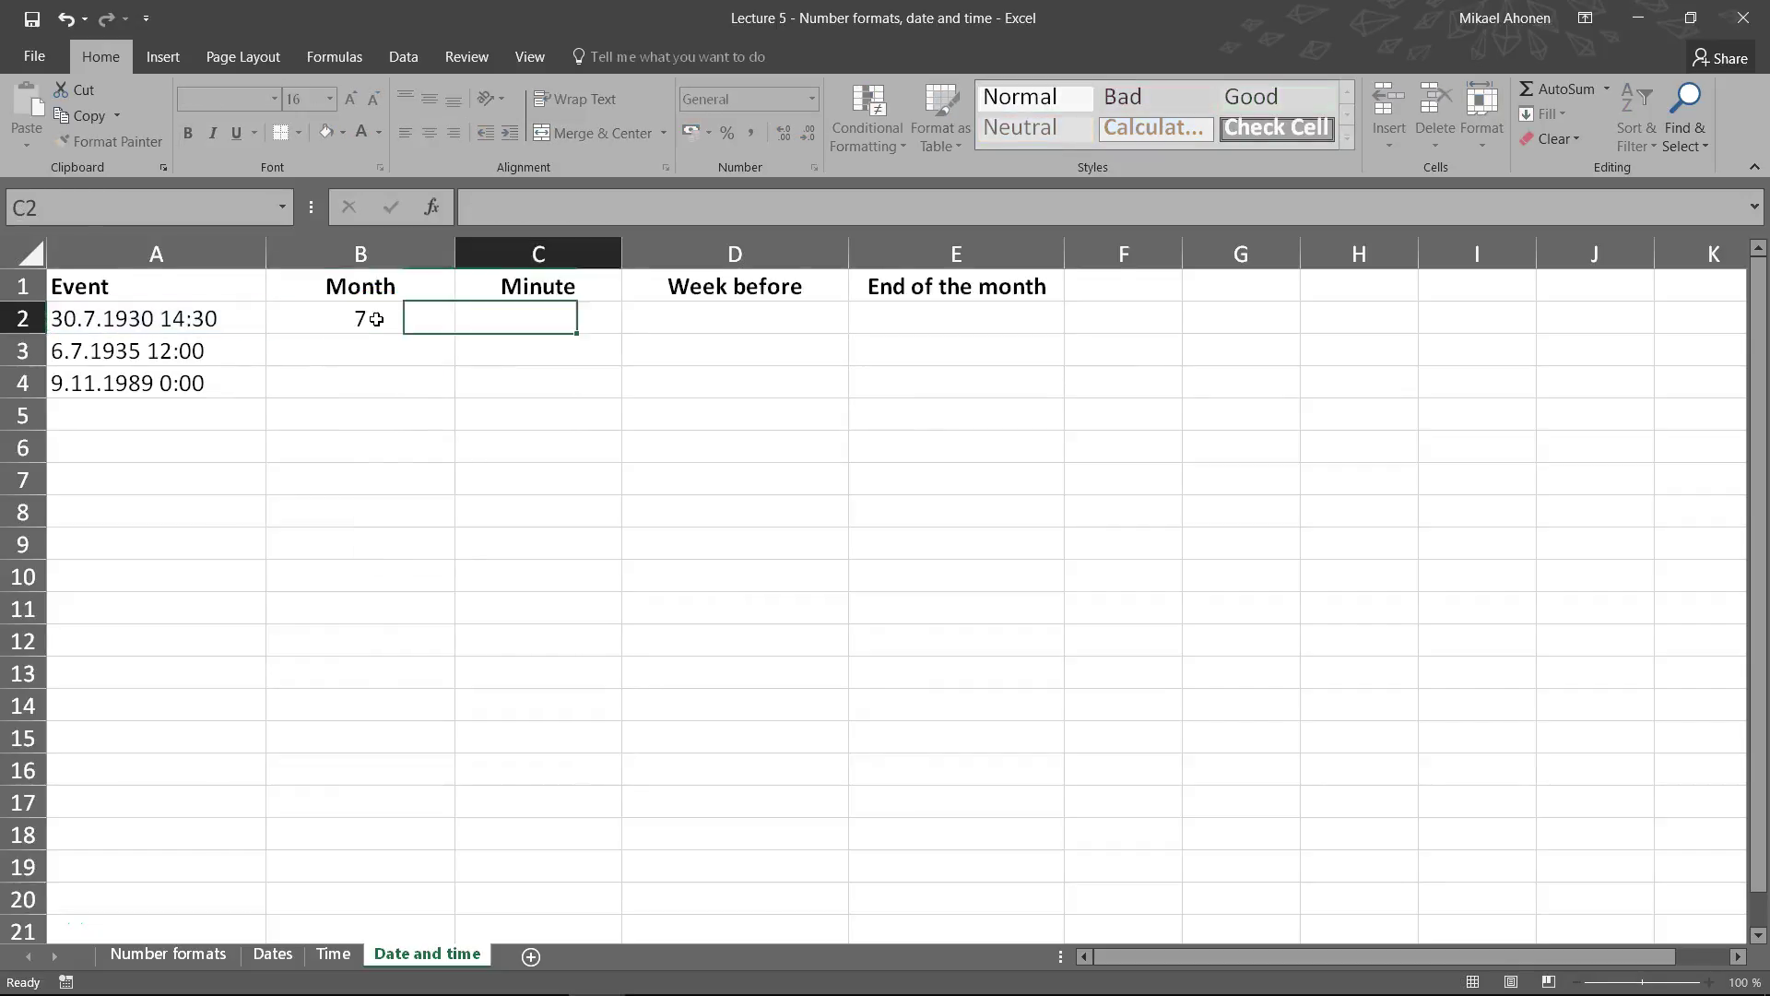
pyautogui.write('=minu')
pyautogui.press('Tab')
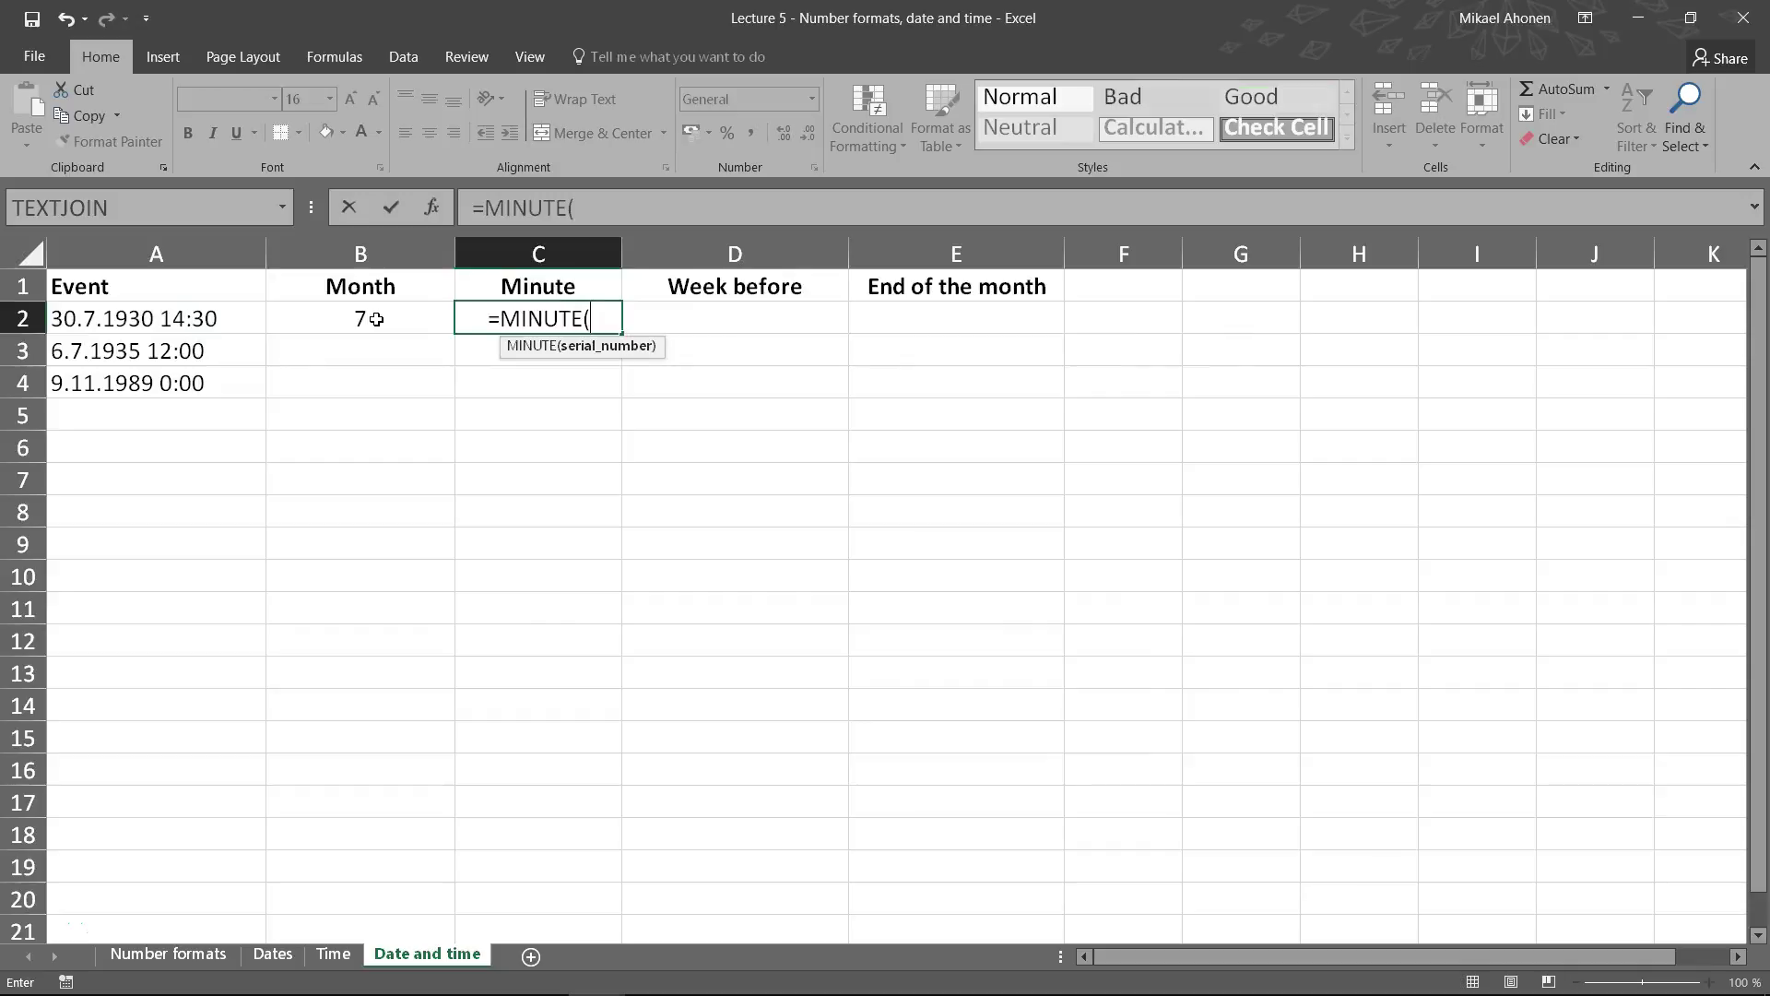
pyautogui.press('Left')
pyautogui.press('Left')
pyautogui.write(')')
pyautogui.press('Return')
# Copy B2:C2 into rows 3 and 4, giving months 7, 7, 11 and minutes 30, 0, 0
pyautogui.moveTo(377, 319); pyautogui.dragTo(506, 316)
pyautogui.hotkey('ctrl', 'c')
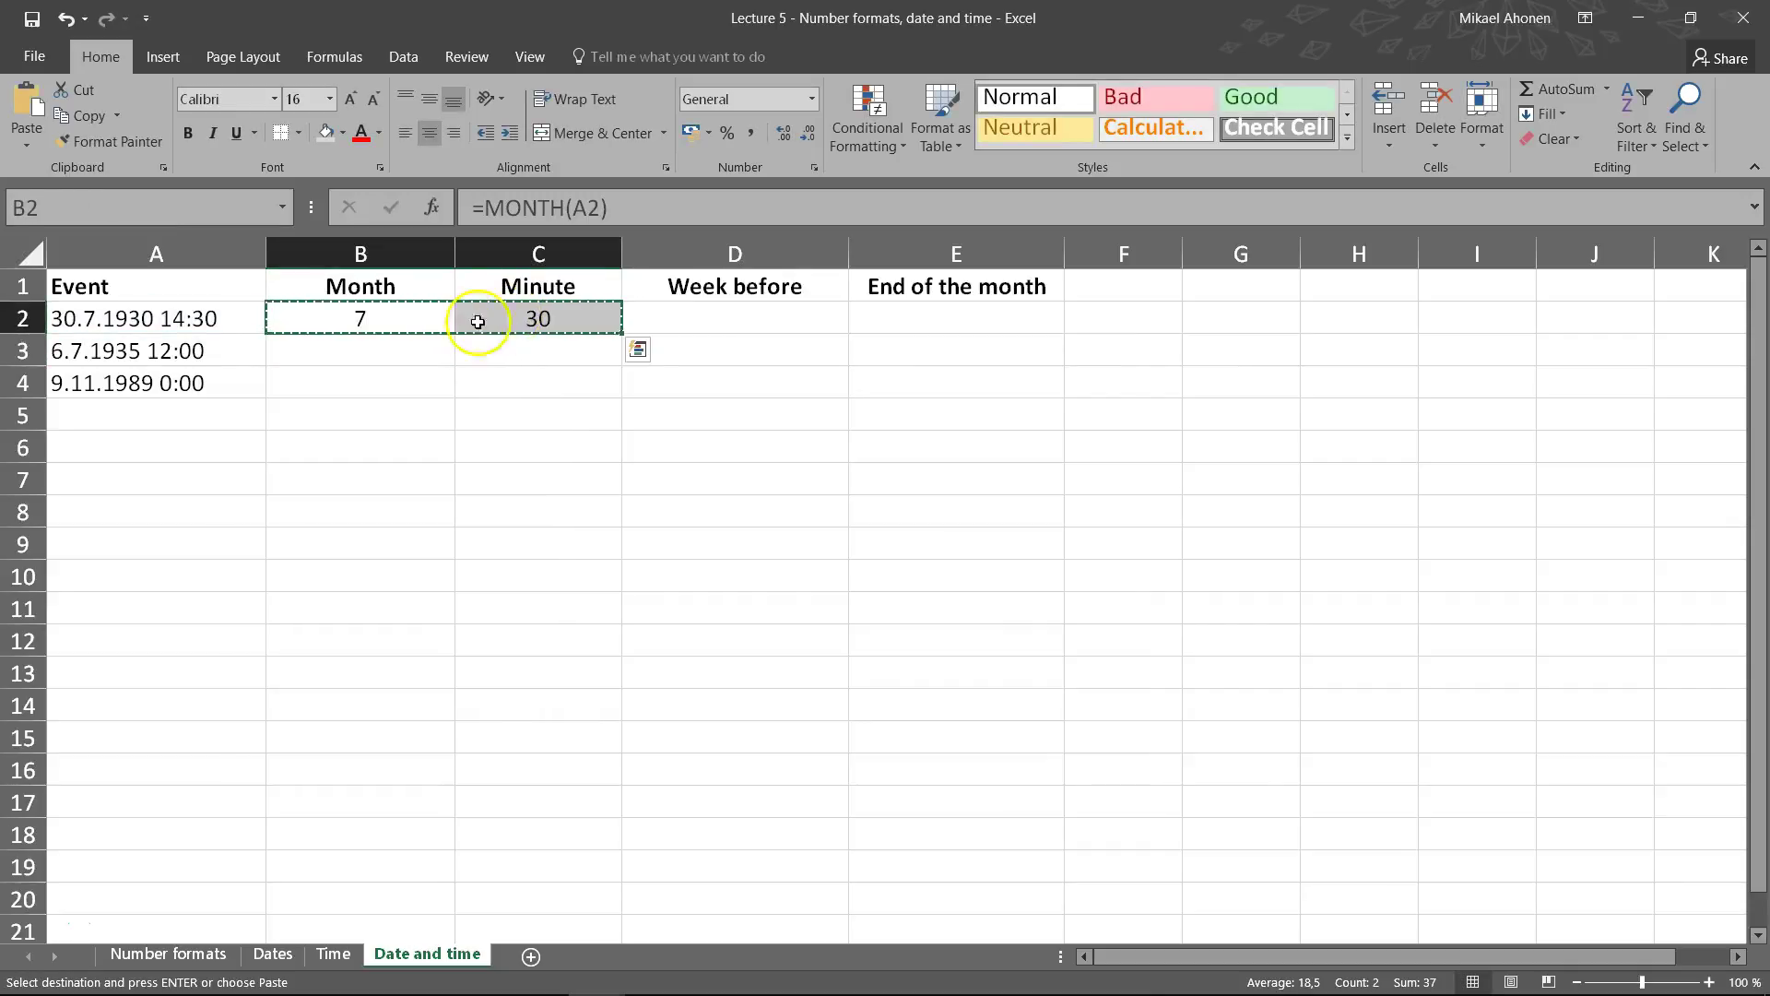
pyautogui.moveTo(407, 351); pyautogui.dragTo(406, 378)
pyautogui.press('Return')
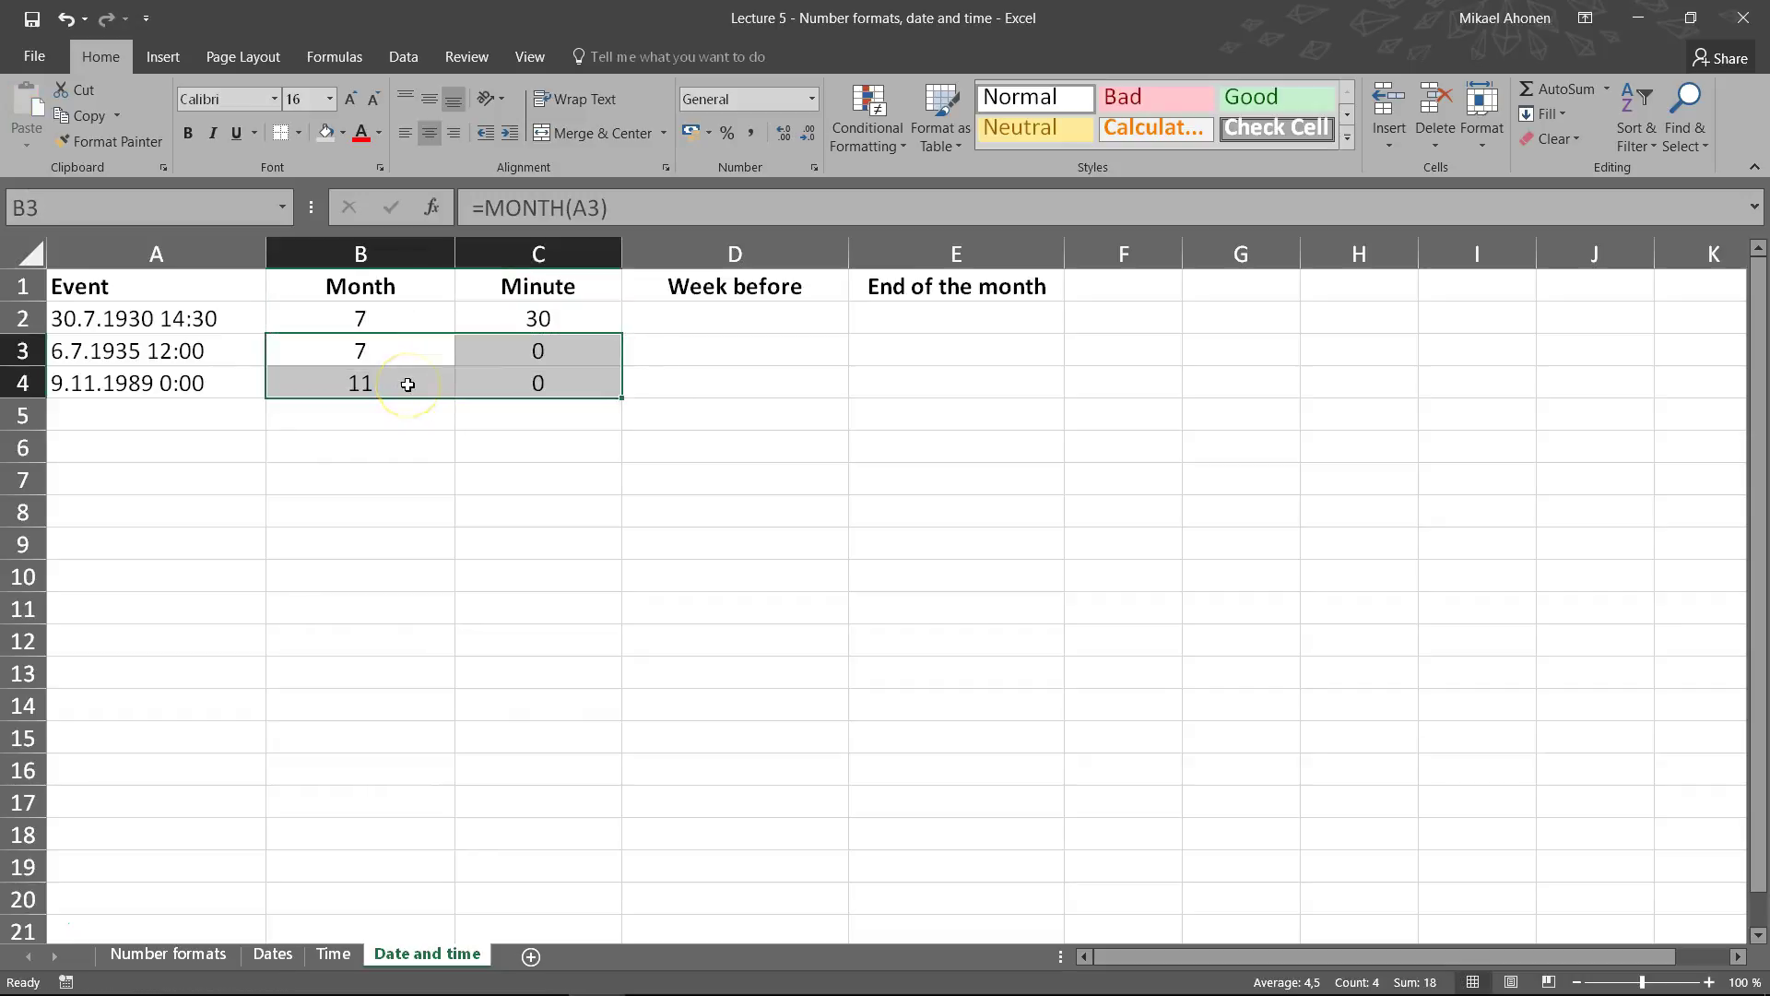
pyautogui.rightClick(418, 381)
# Enter =A2-7 in D2 to get the event date one week earlier
pyautogui.click(710, 314)
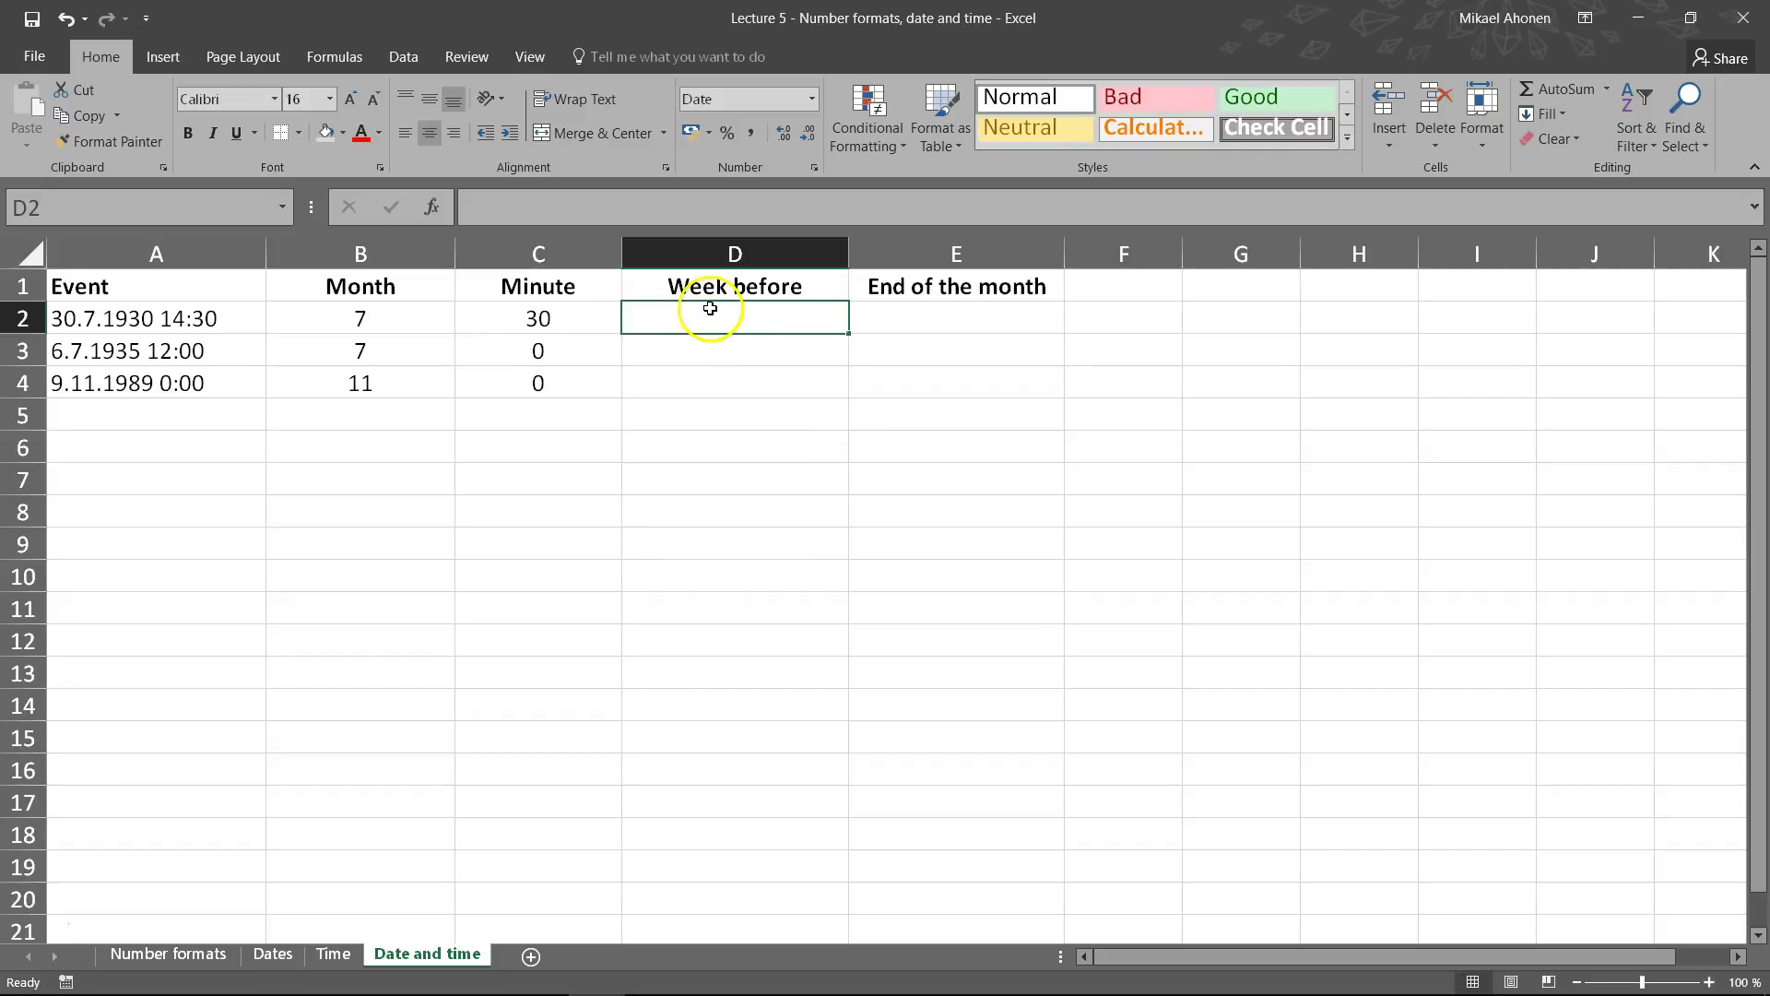
pyautogui.write('=')
pyautogui.click(180, 318)
pyautogui.write('-')
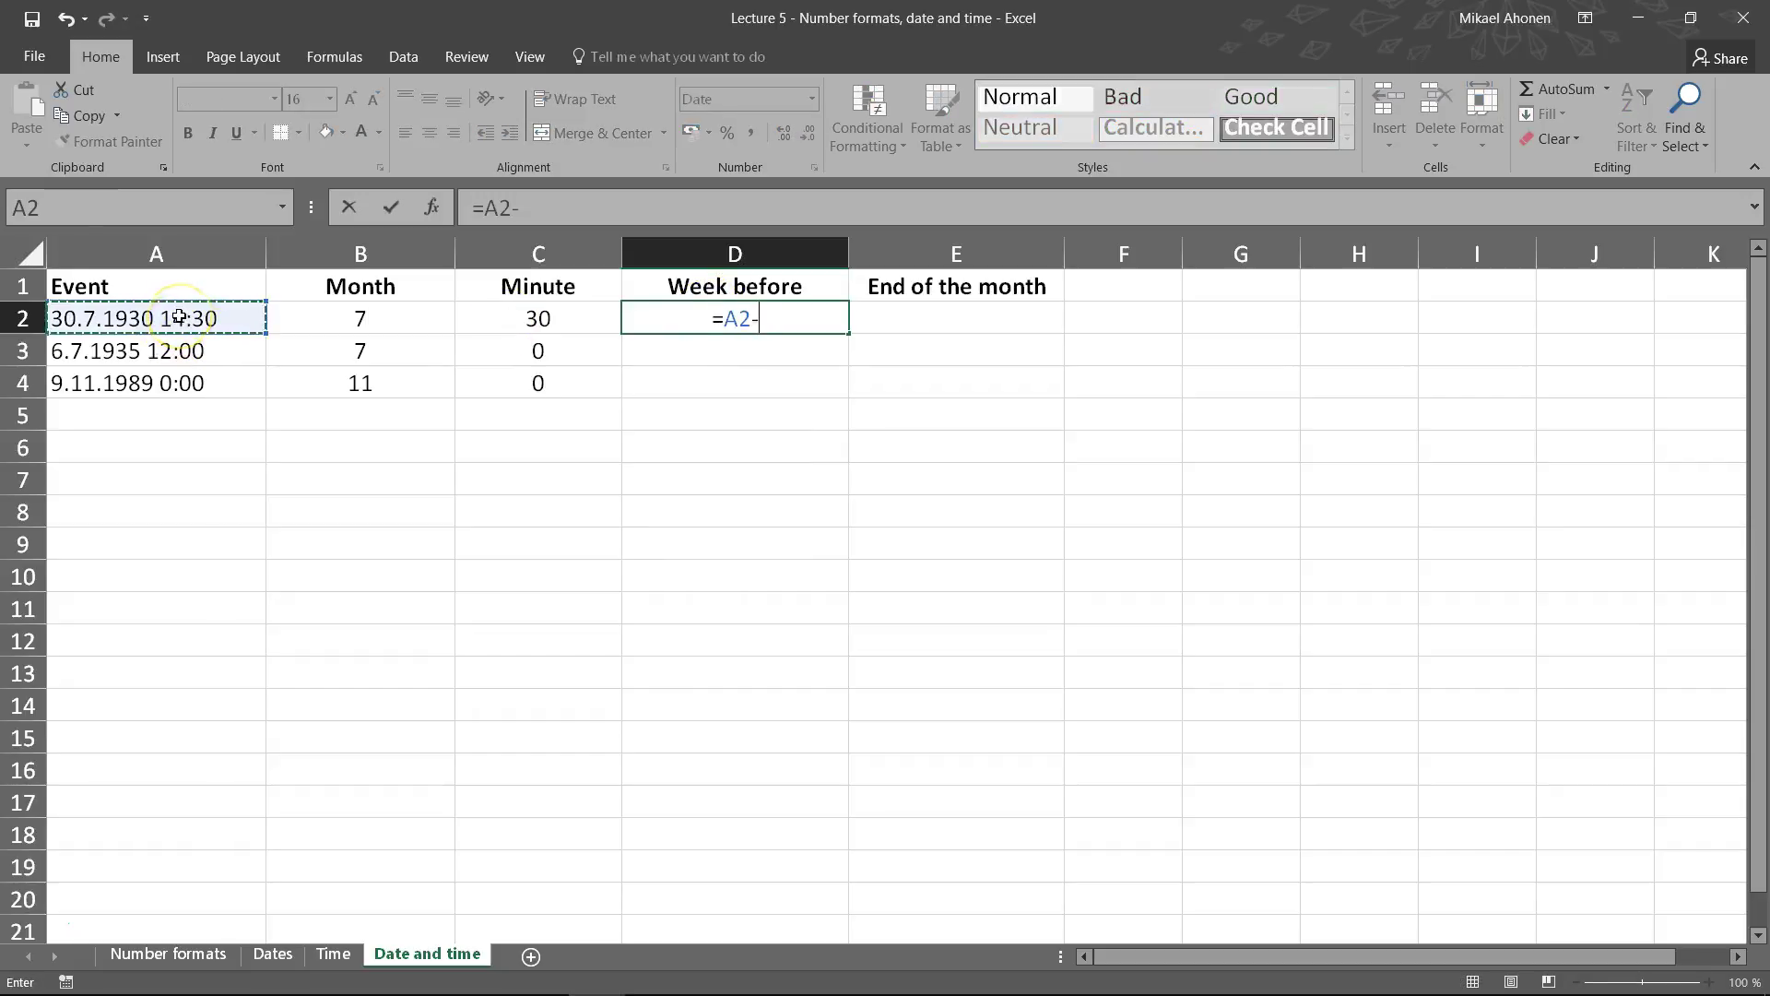
pyautogui.write('7')
pyautogui.press('Return')
# Copy the week-before formula from D2 into D3:D4
pyautogui.press('Up')
pyautogui.hotkey('ctrl', 'c')
pyautogui.press('Down')
pyautogui.hotkey('shift', 'Down')
pyautogui.hotkey('ctrl', 'v')
pyautogui.press('Escape')
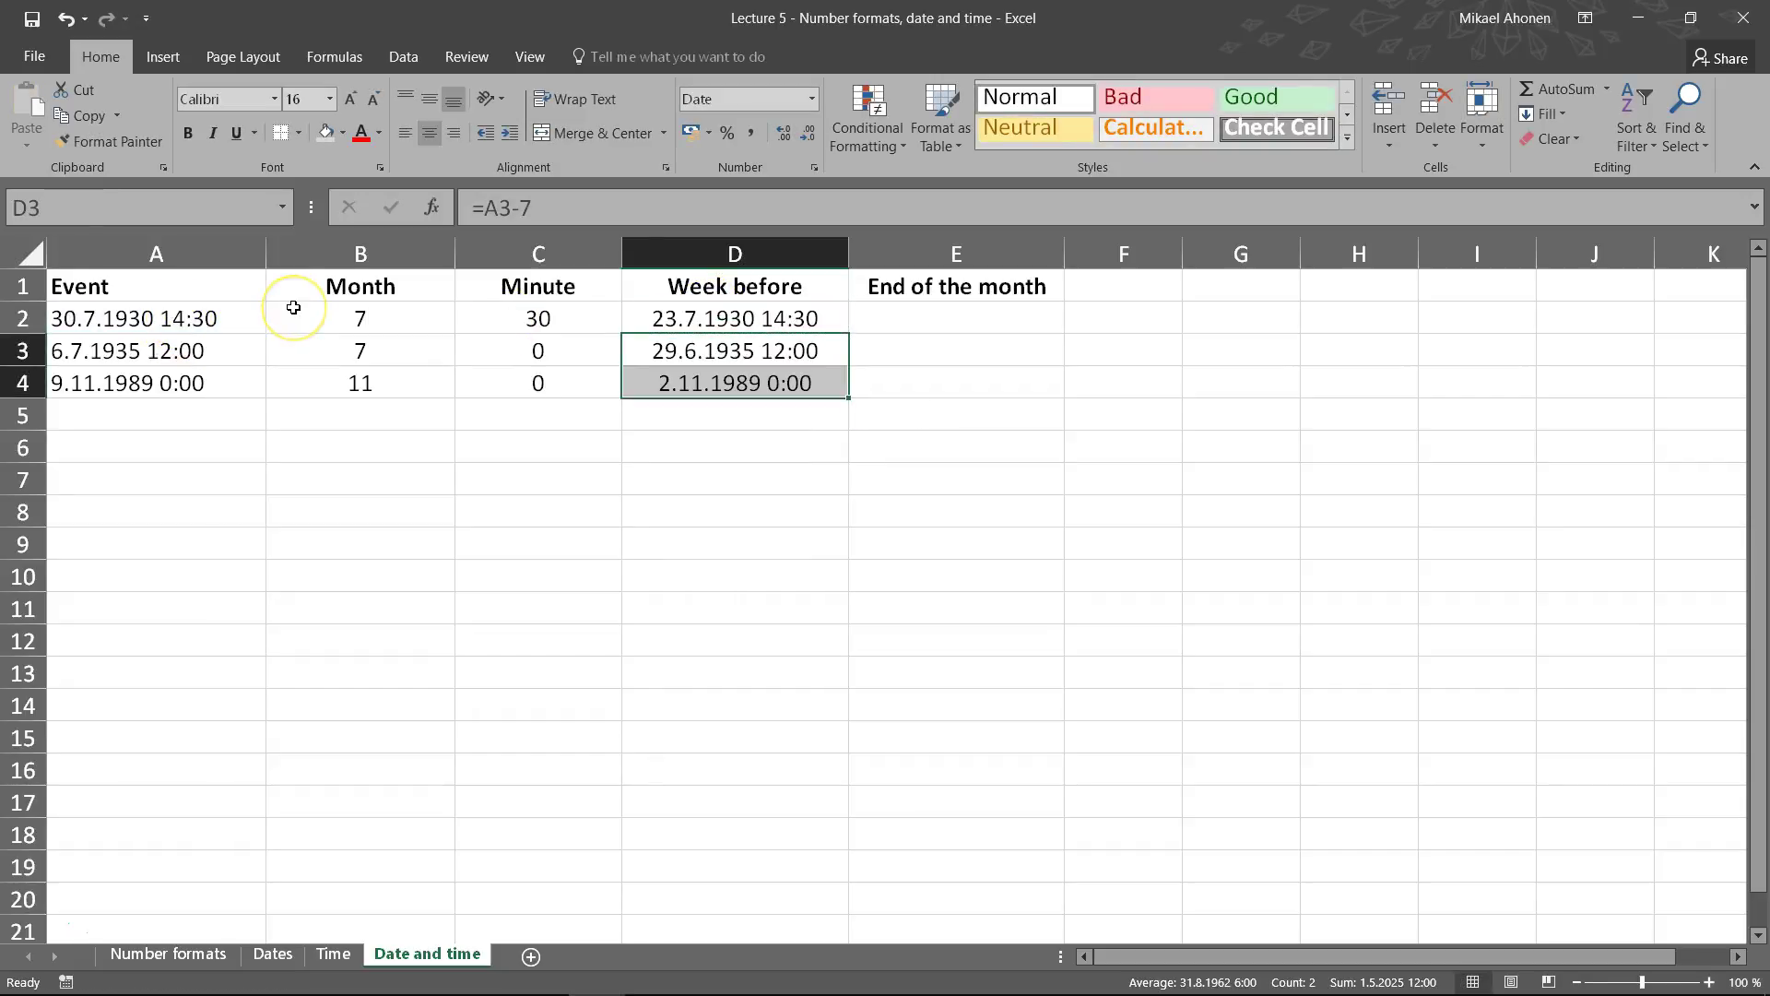
pyautogui.click(908, 317)
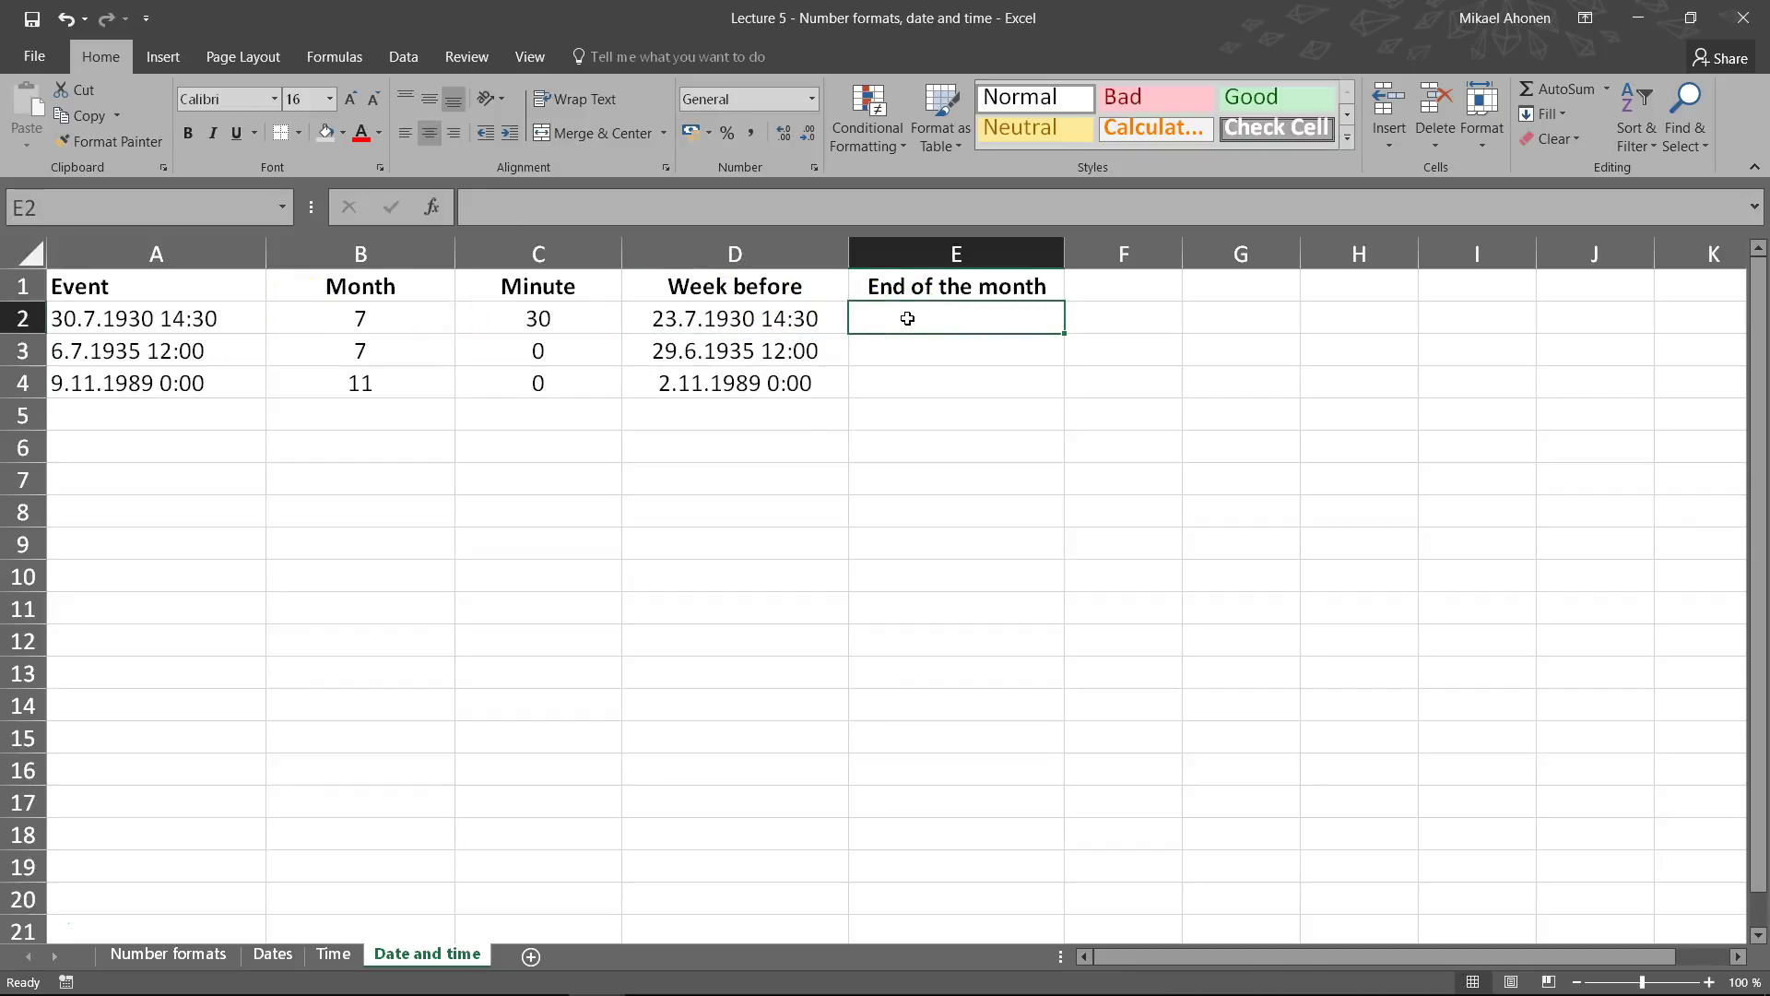
# Enter =EOMONTH(A2;0) in E2 to get the month-end of the event date
pyautogui.write('=eom')
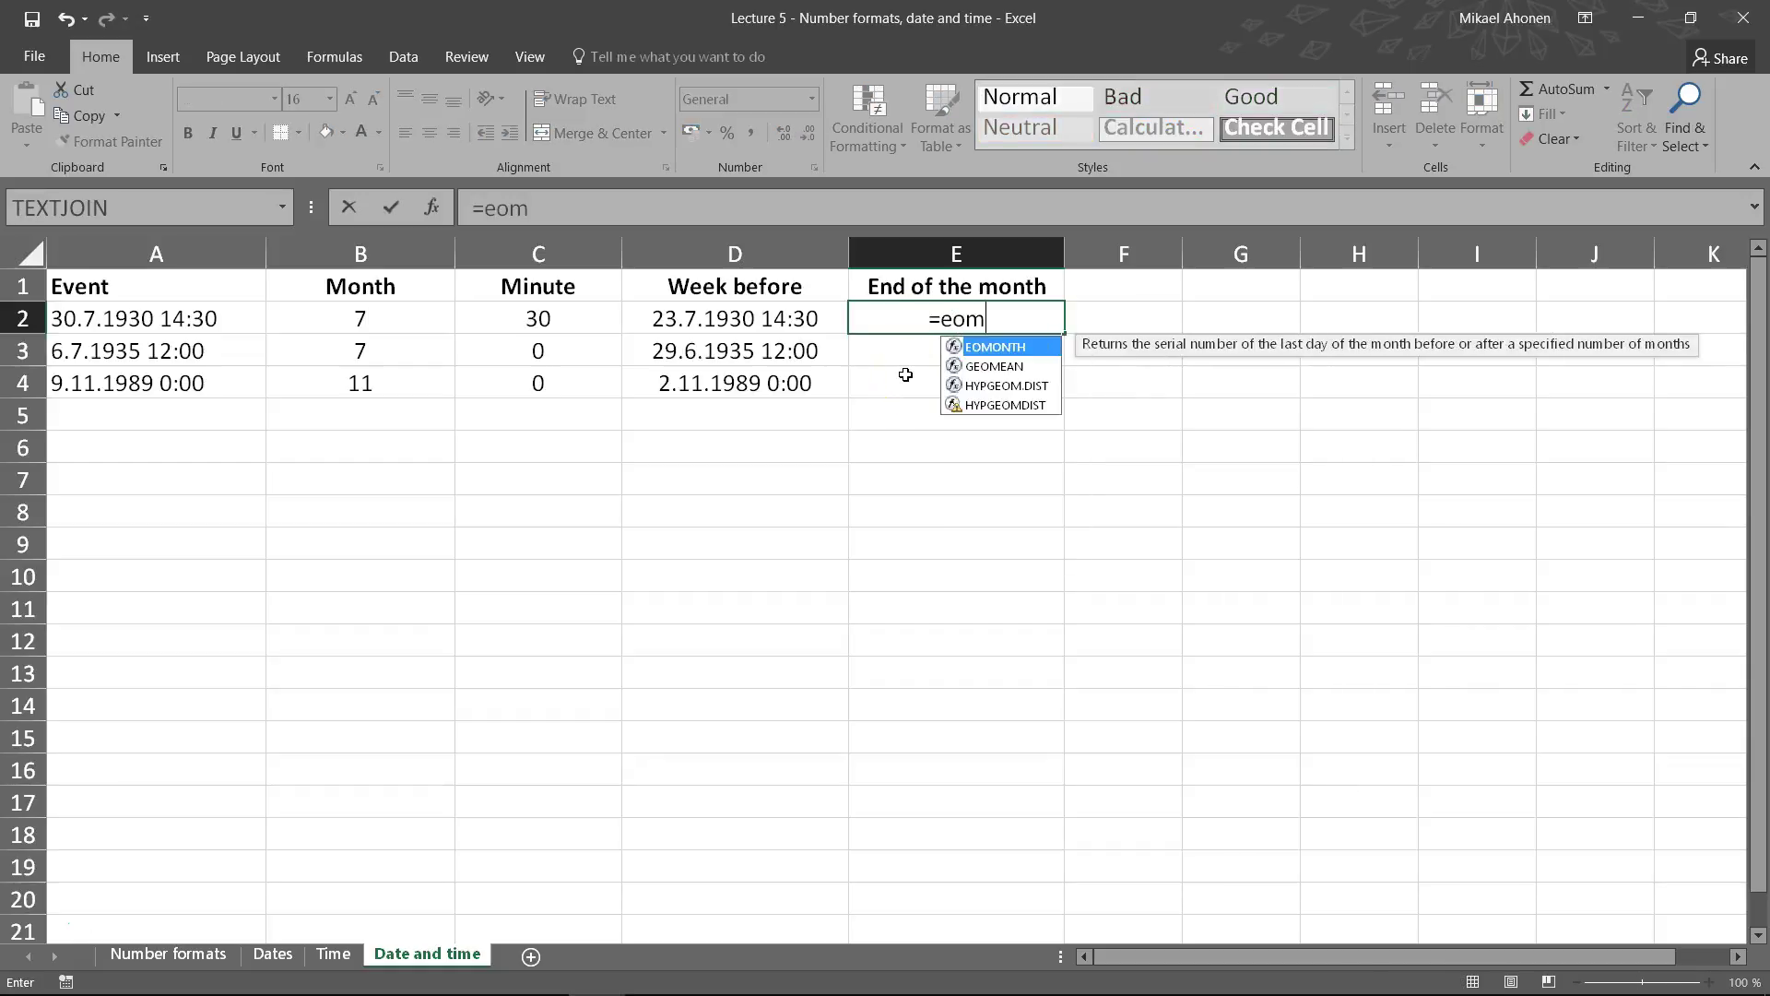
pyautogui.press('Tab')
pyautogui.click(232, 318)
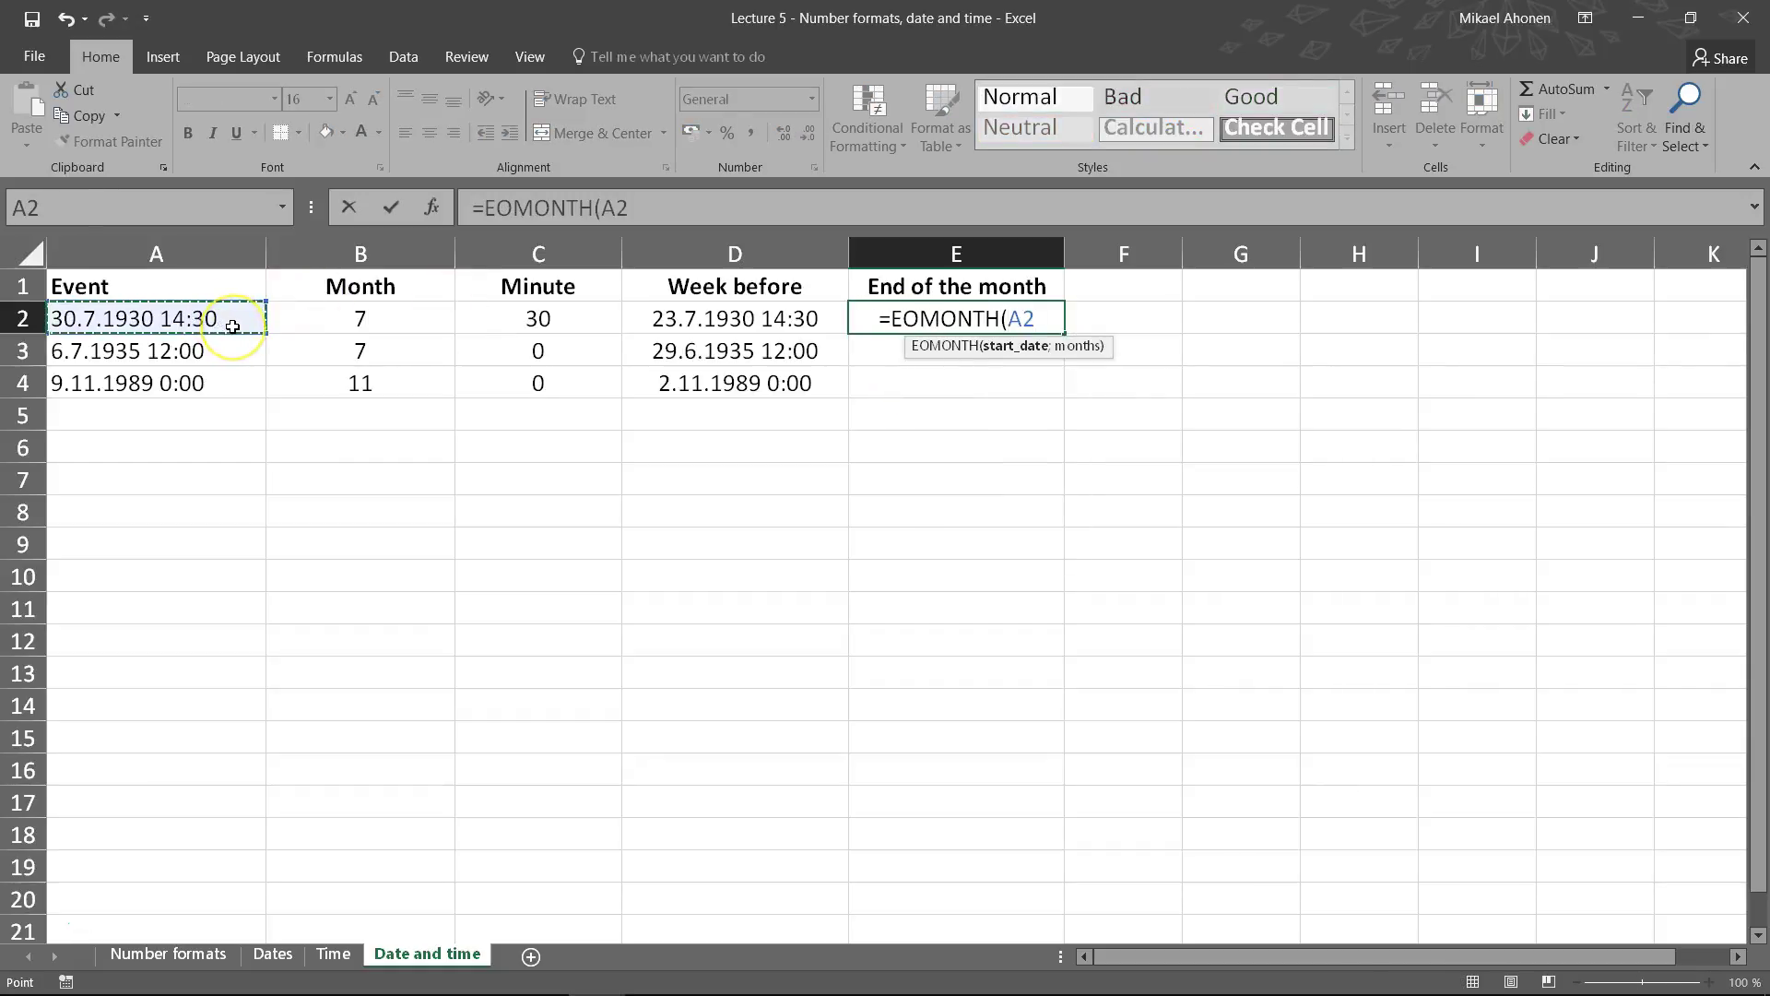
pyautogui.write(';')
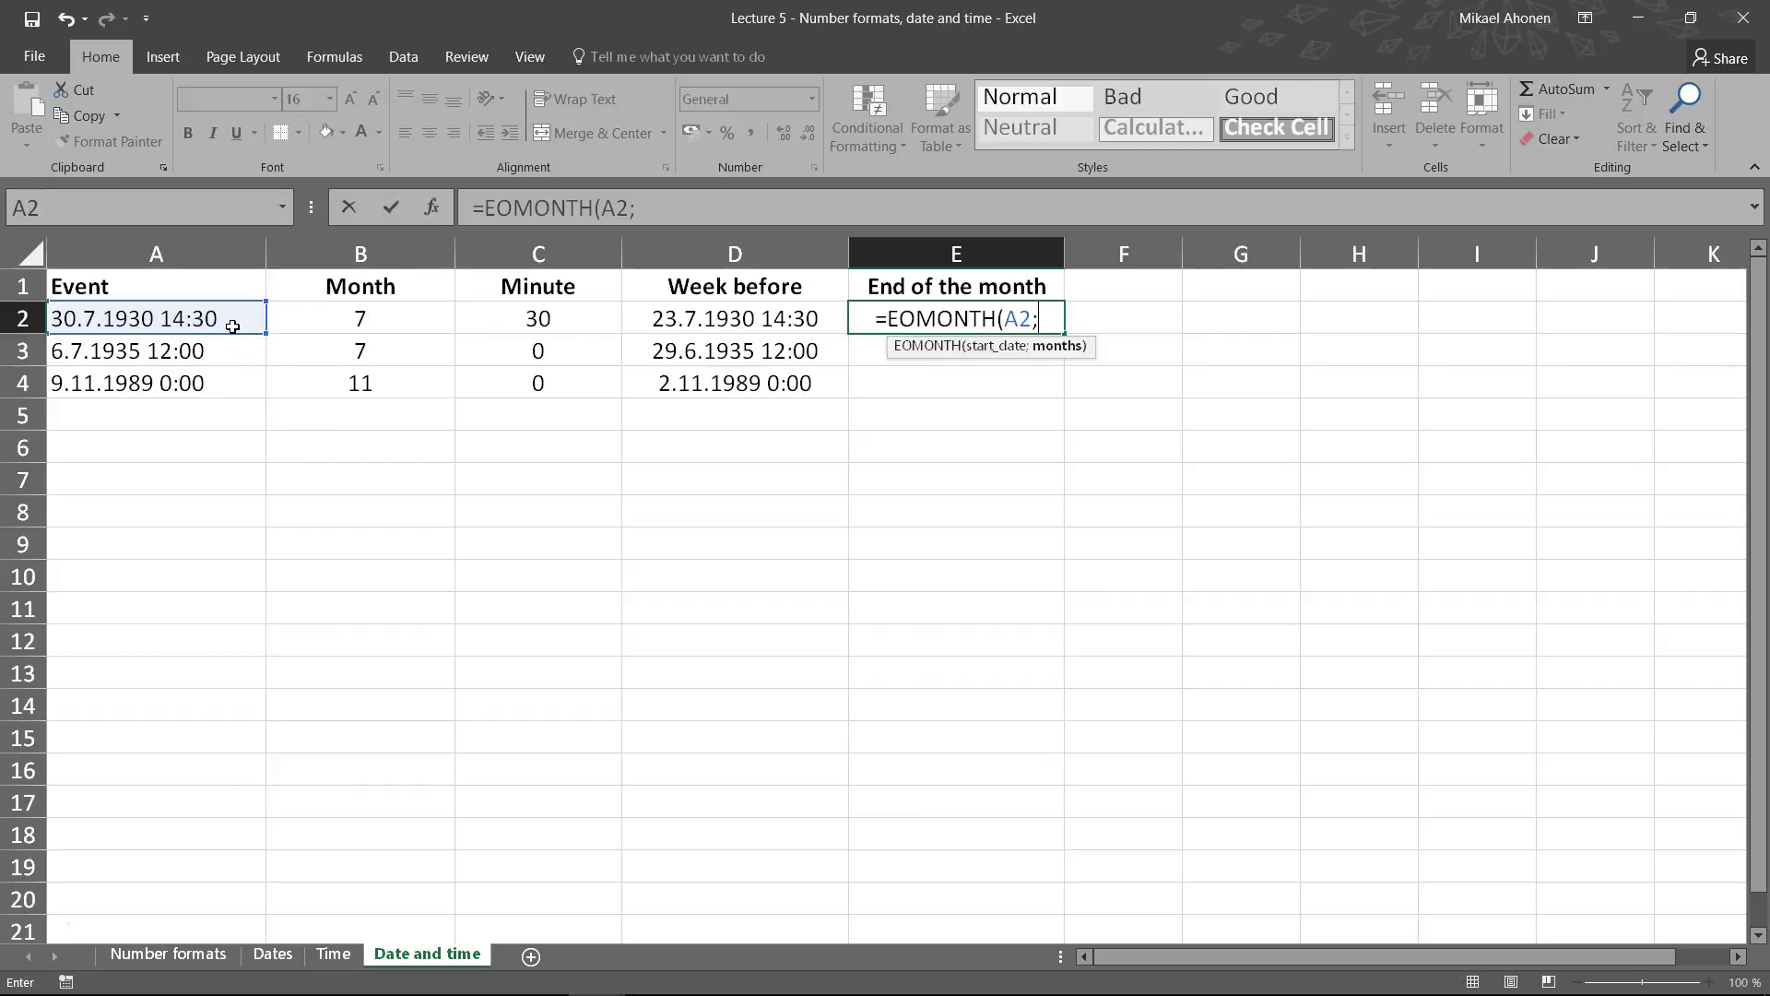
pyautogui.write('0')
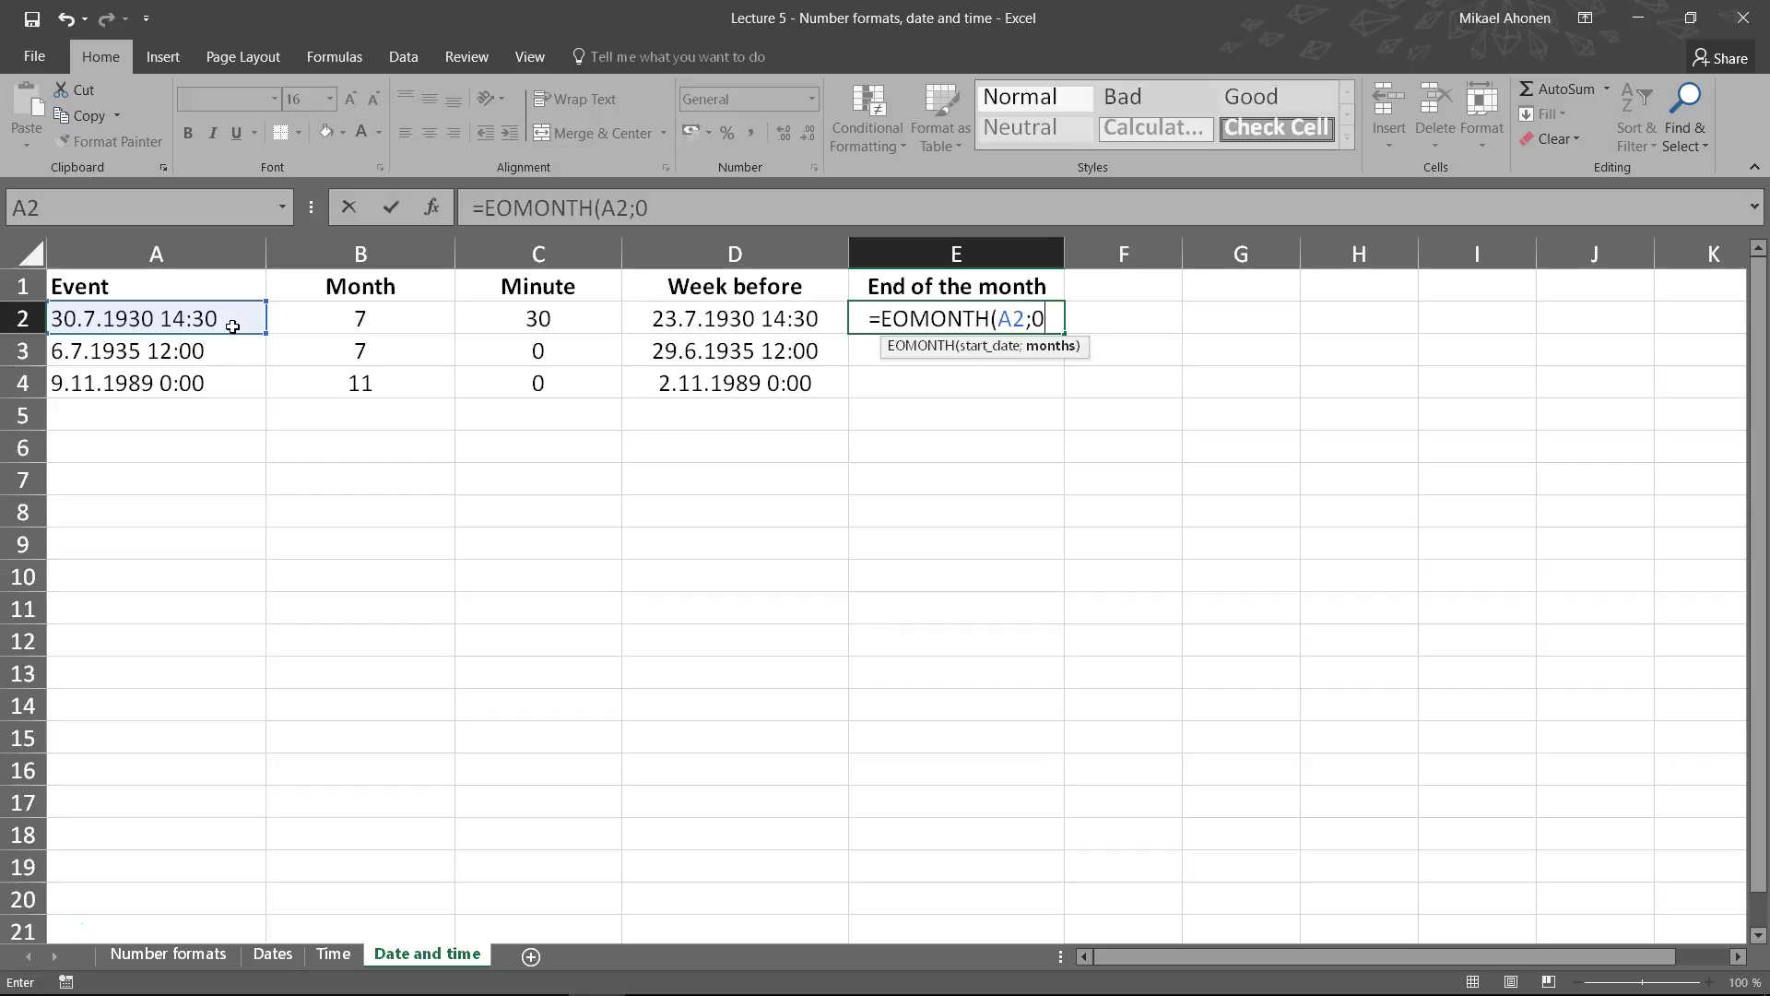
pyautogui.press('Return')
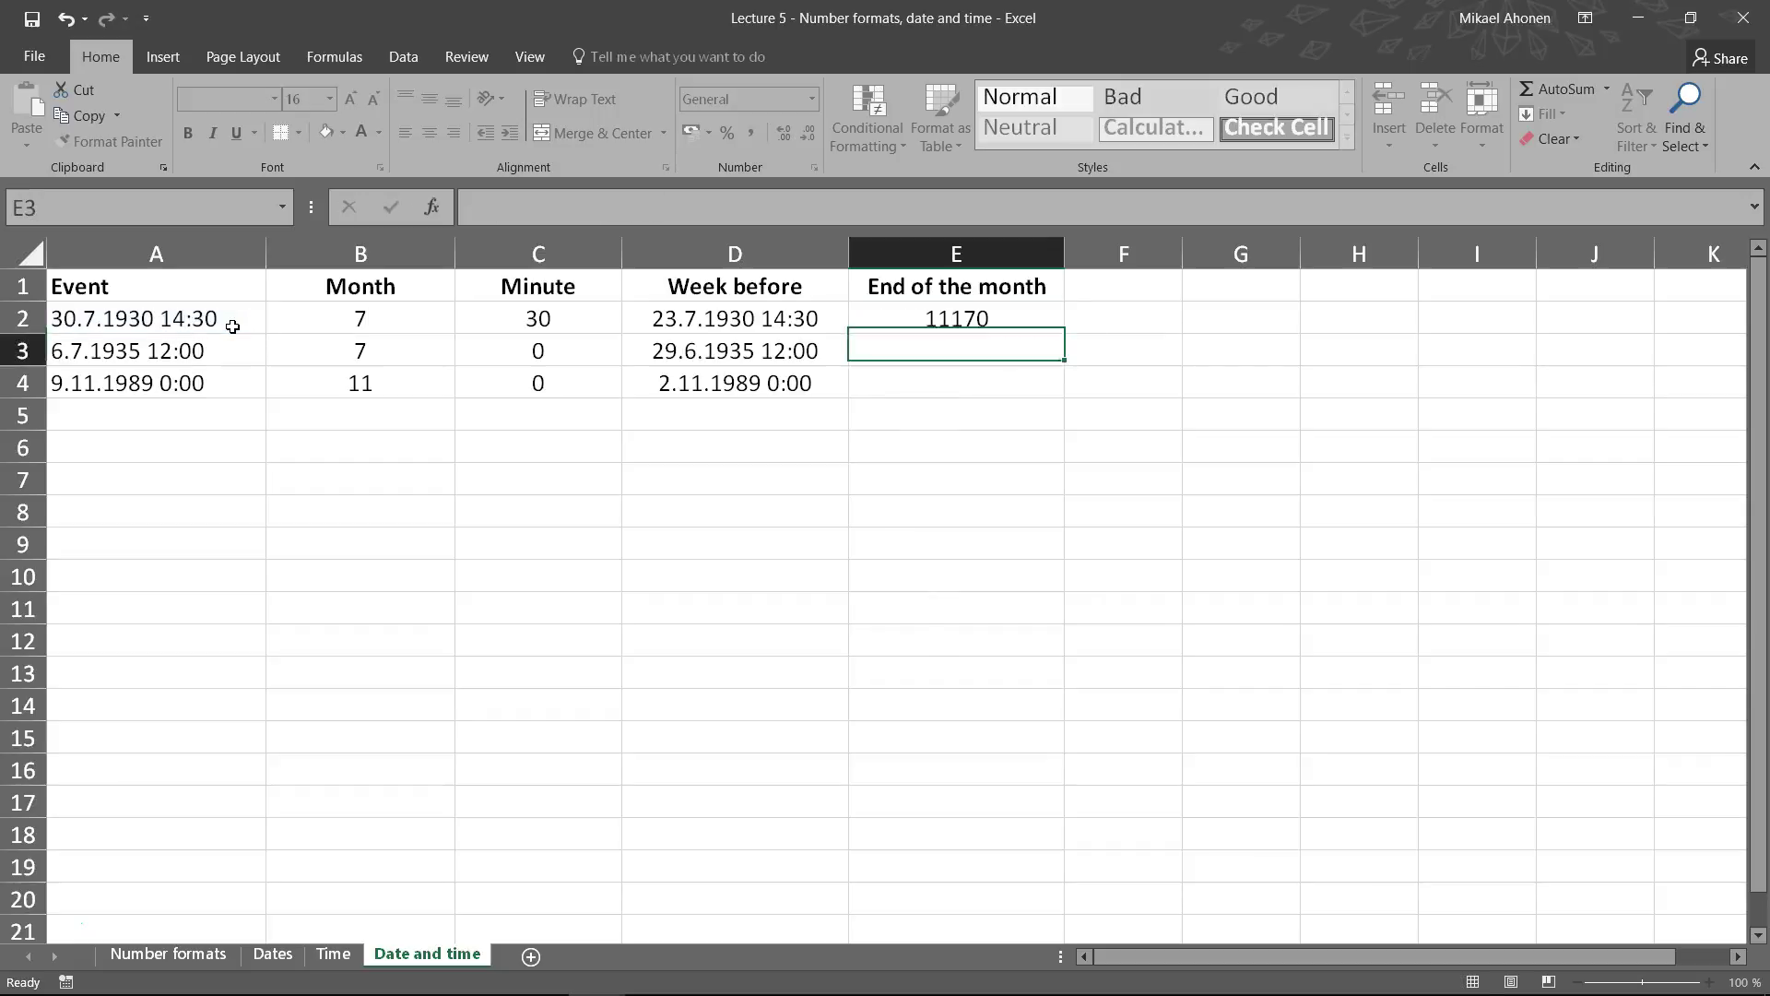
# Copy the EOMONTH formula from E2 into E3:E4
pyautogui.press('Up')
pyautogui.hotkey('ctrl', 'c')
pyautogui.press('Down')
pyautogui.hotkey('shift', 'Down')
pyautogui.hotkey('ctrl', 'v')
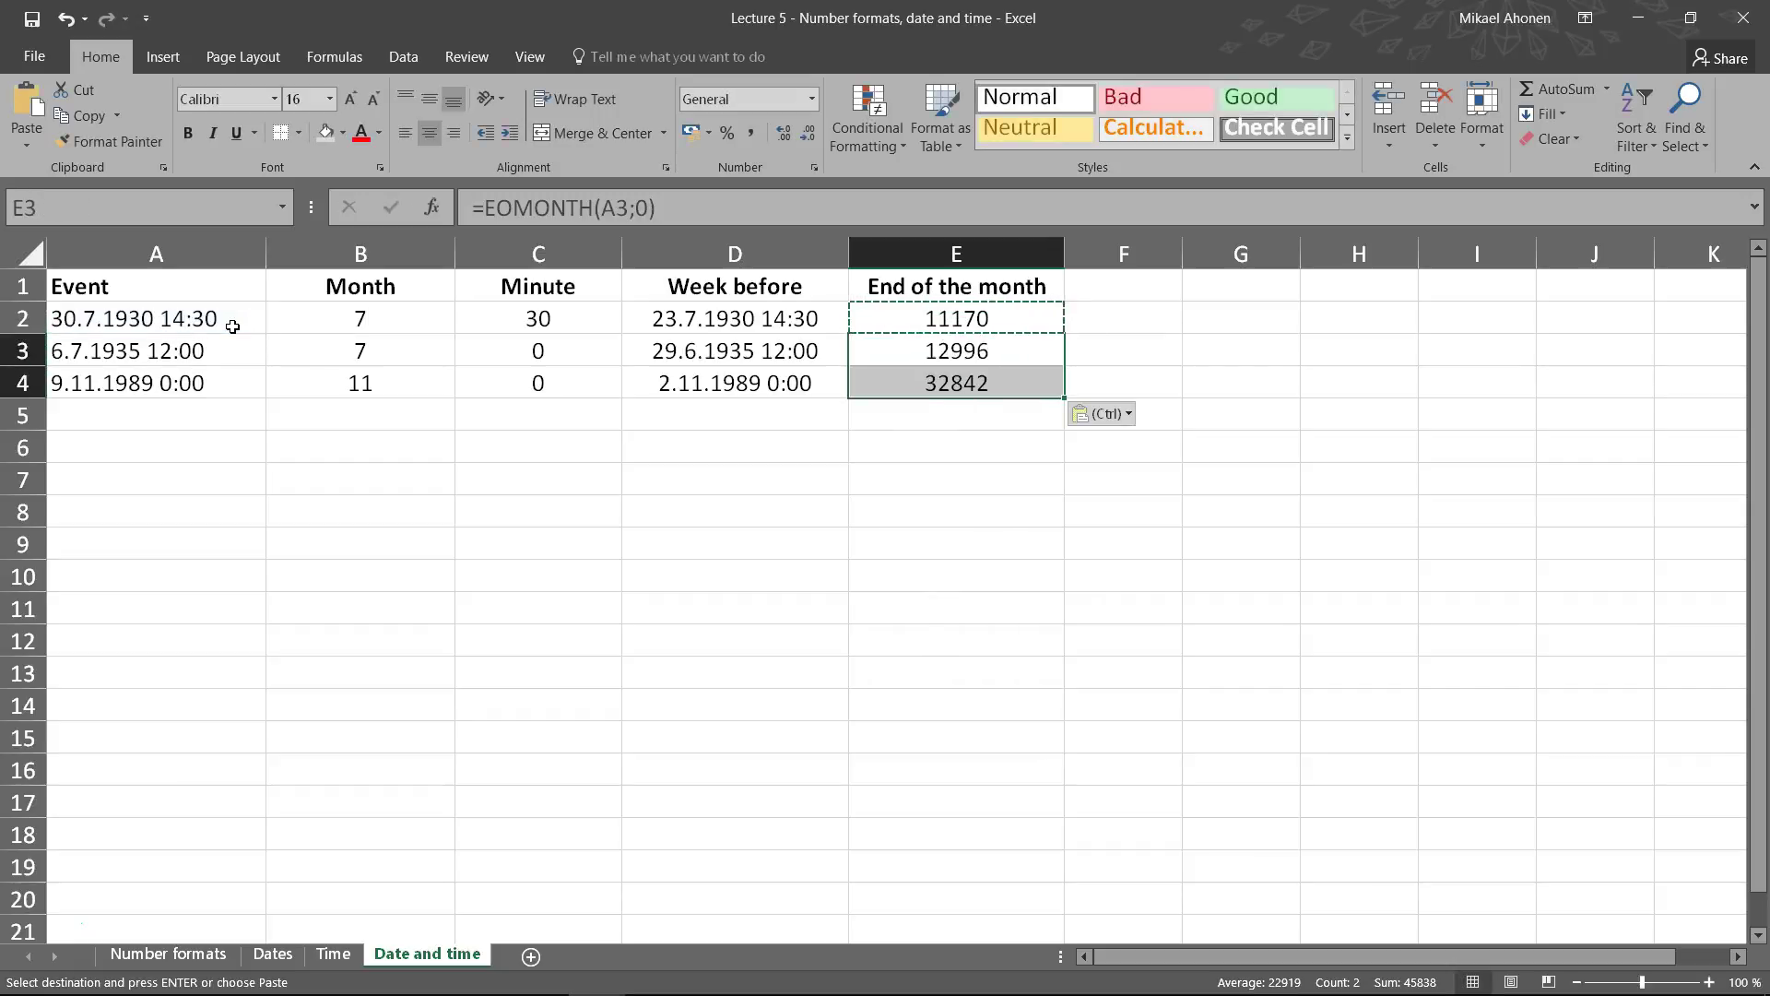
pyautogui.press('Escape')
# Paste A2's date formatting onto E2:E4 so results show as dates like 31.7.1930 0:00
pyautogui.click(216, 320)
pyautogui.hotkey('ctrl', 'c')
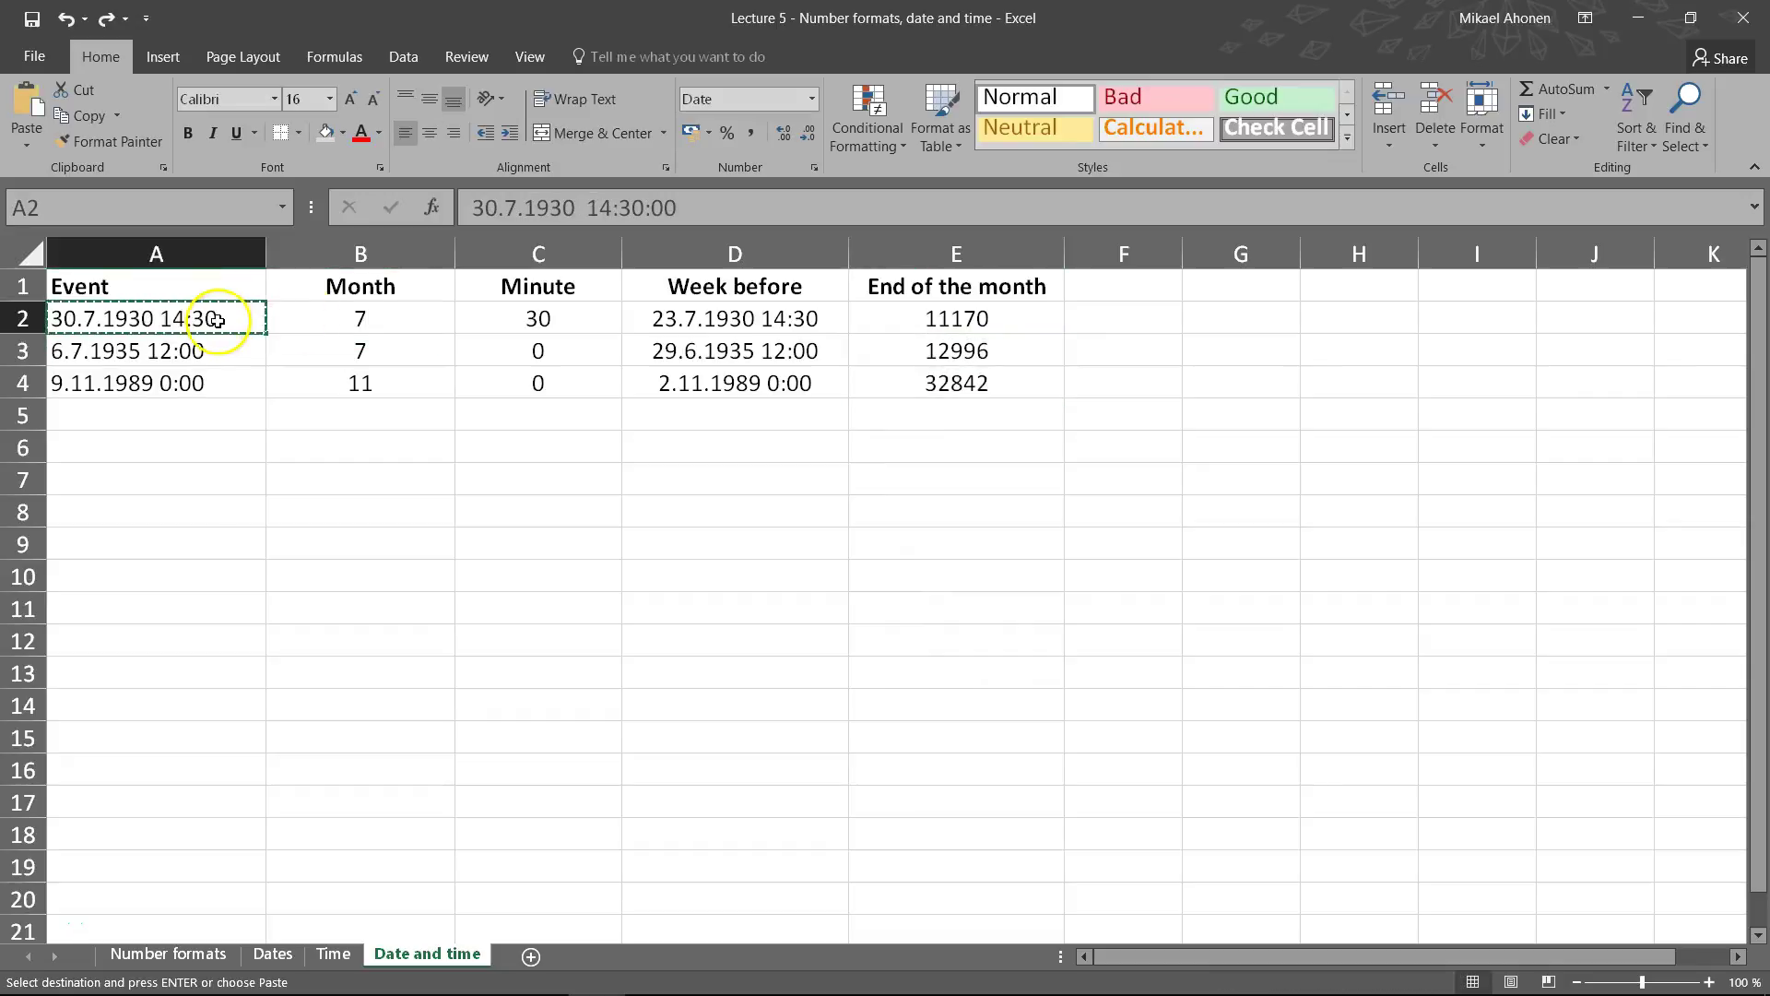
pyautogui.moveTo(867, 318); pyautogui.dragTo(886, 383)
pyautogui.rightClick(886, 382)
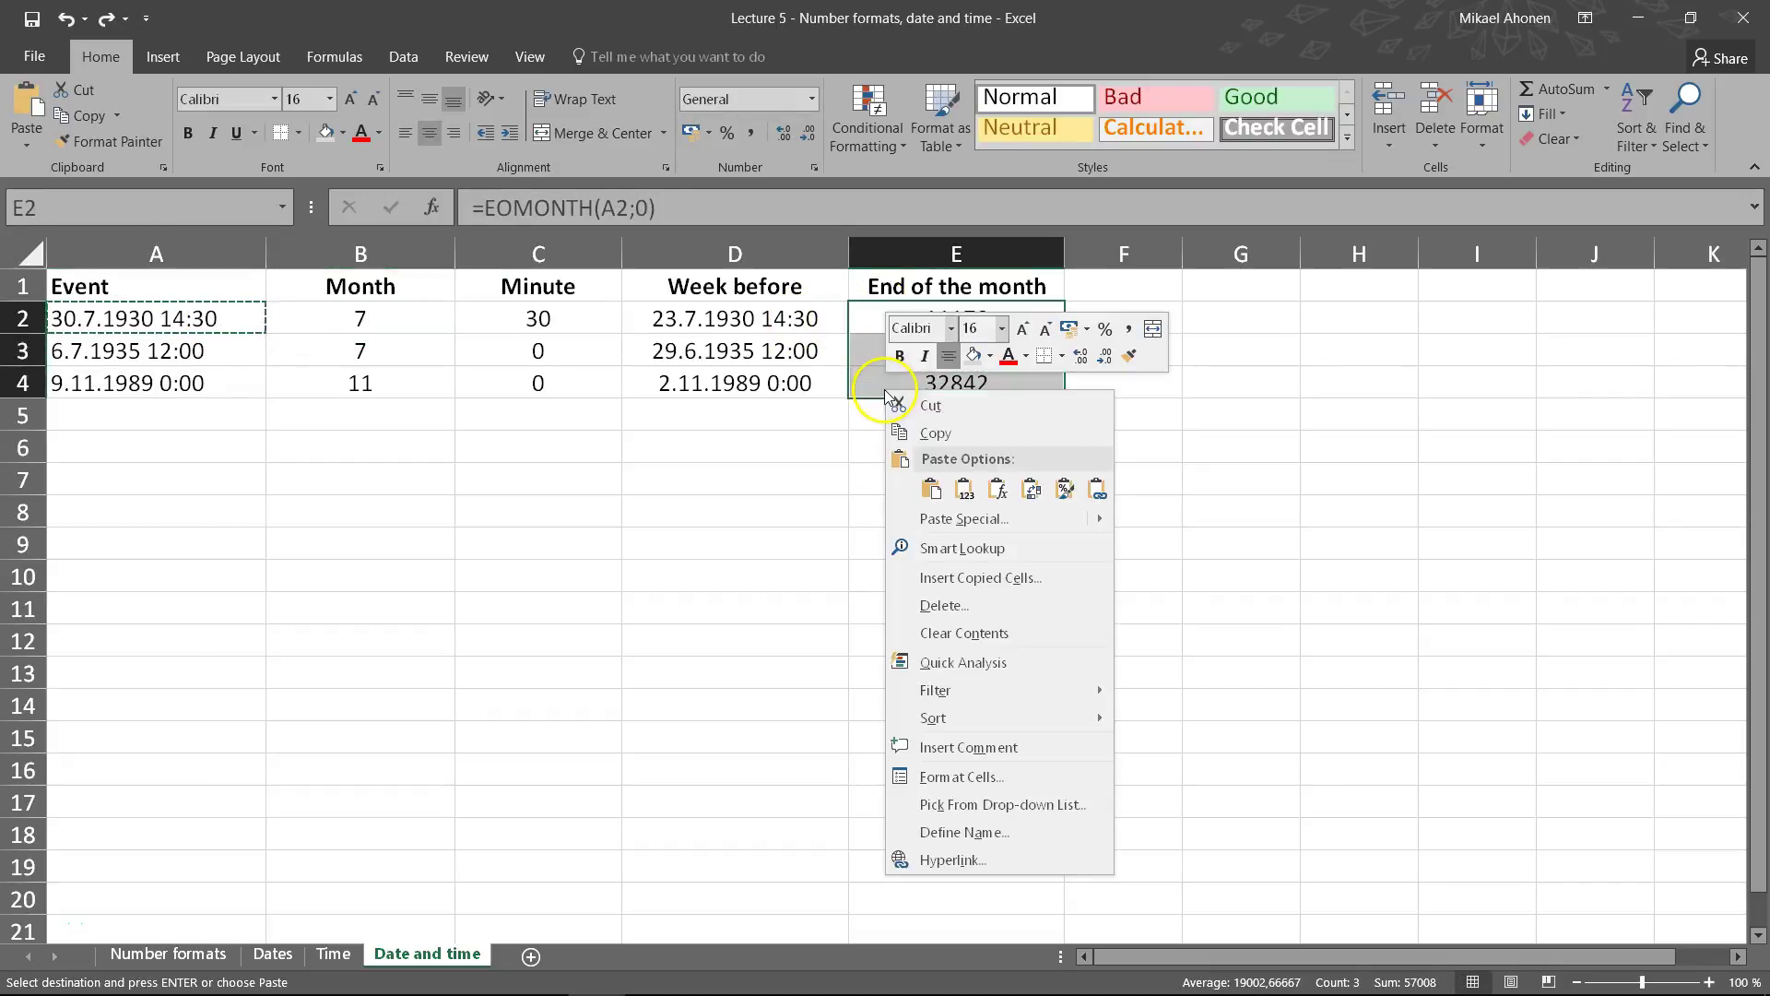
pyautogui.click(1073, 492)
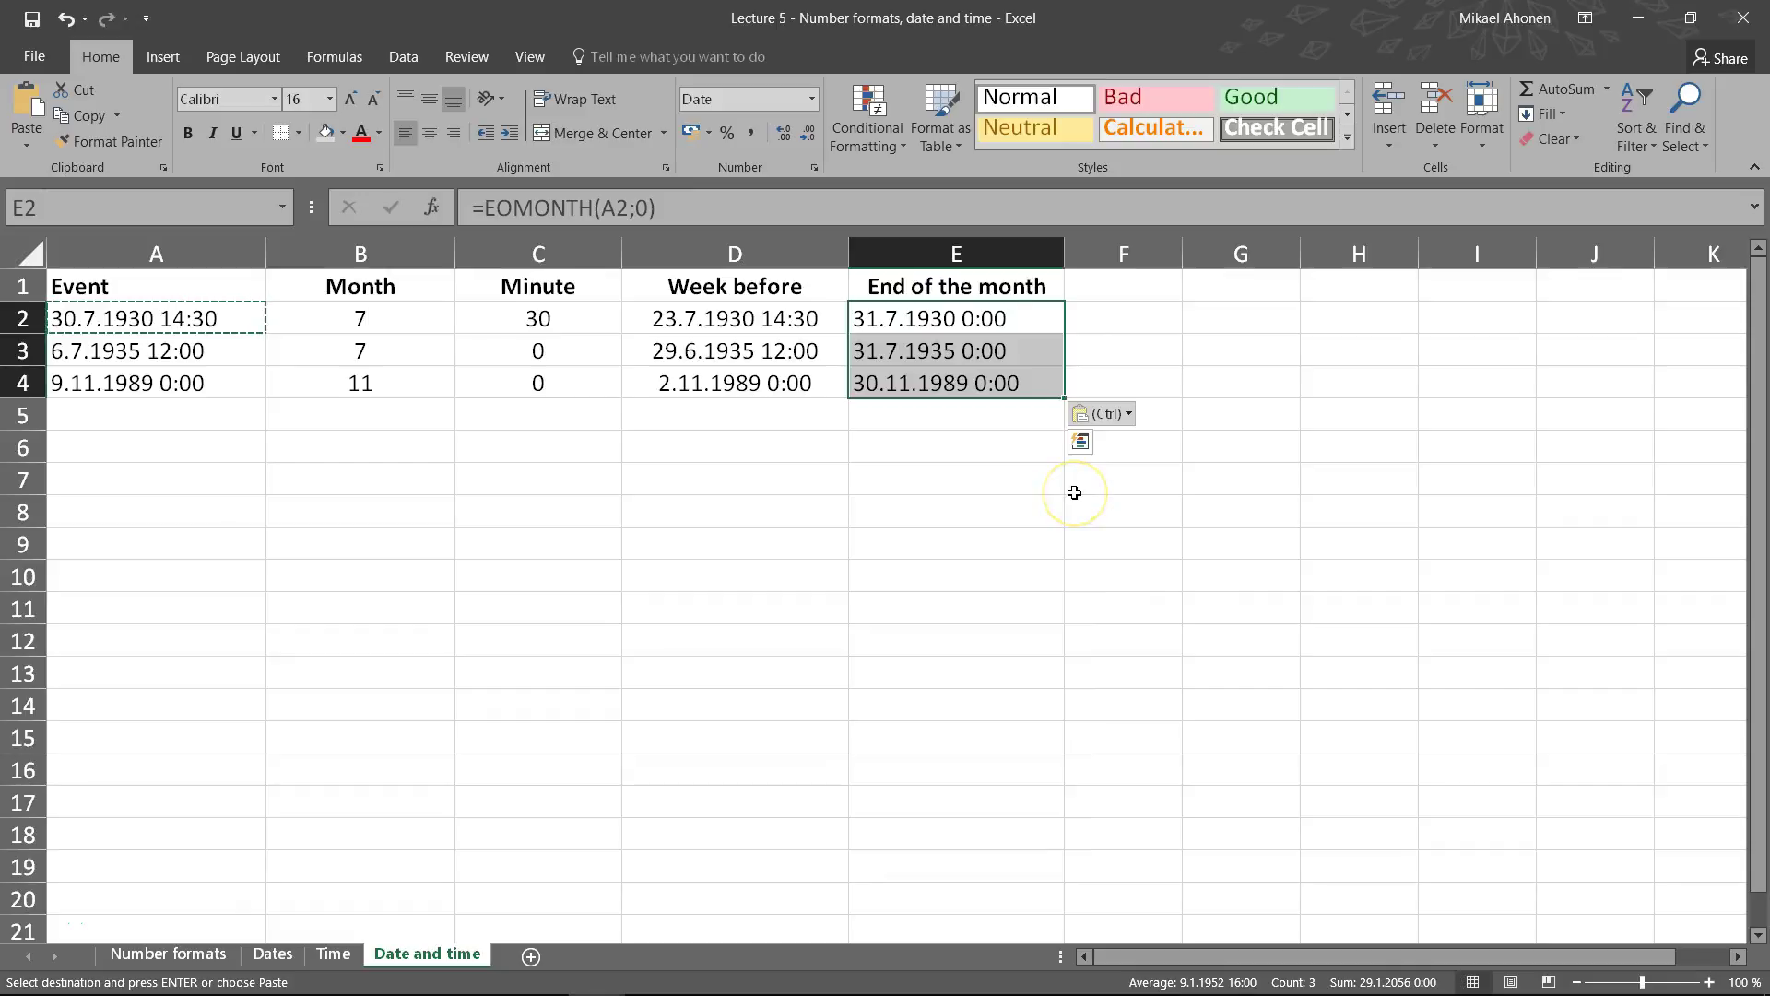
pyautogui.click(1075, 494)
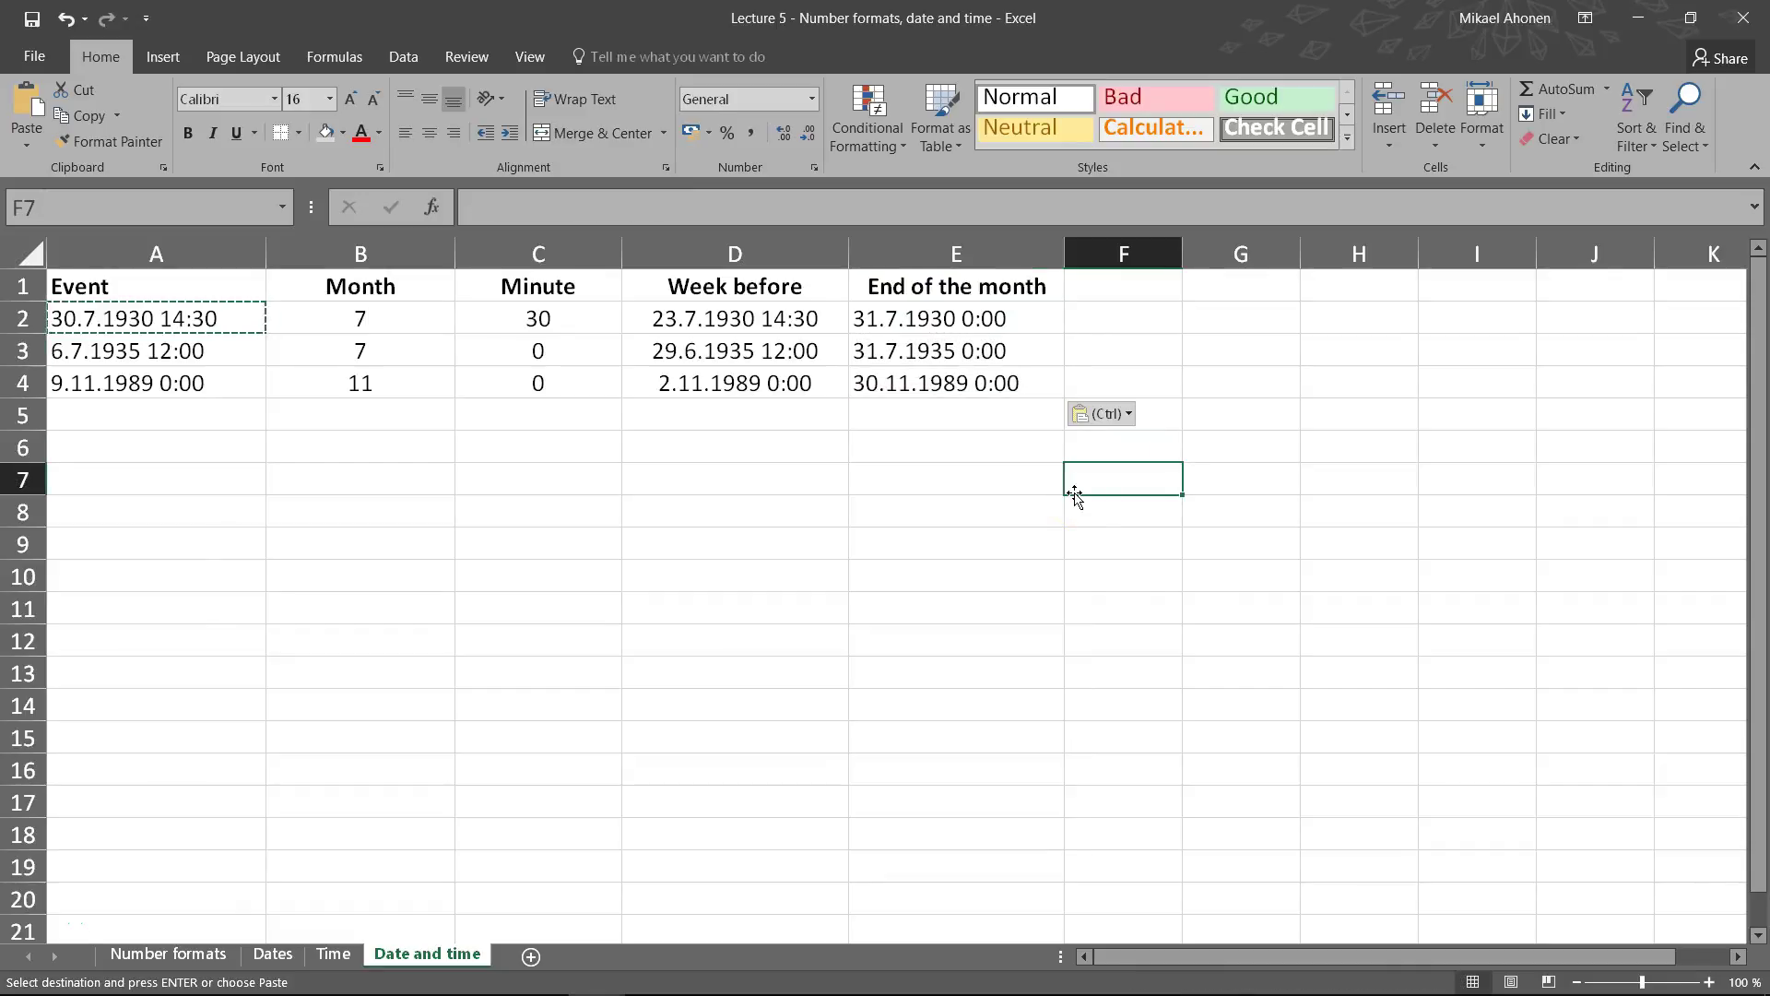